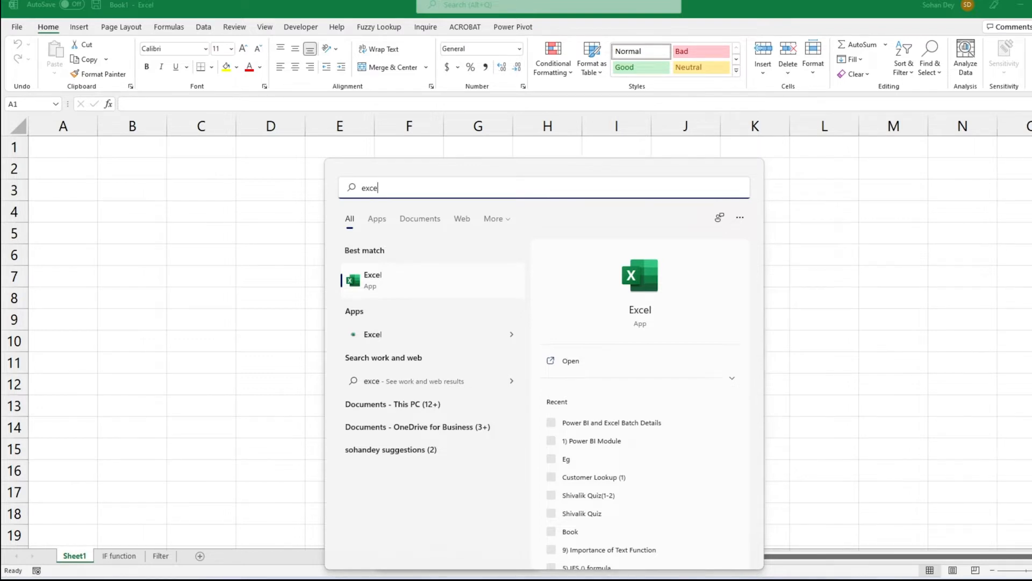
mouse_move(322, 247)
mouse_down()
mouse_move(474, 314)
mouse_move(532, 318)
mouse_up()
key(Escape)
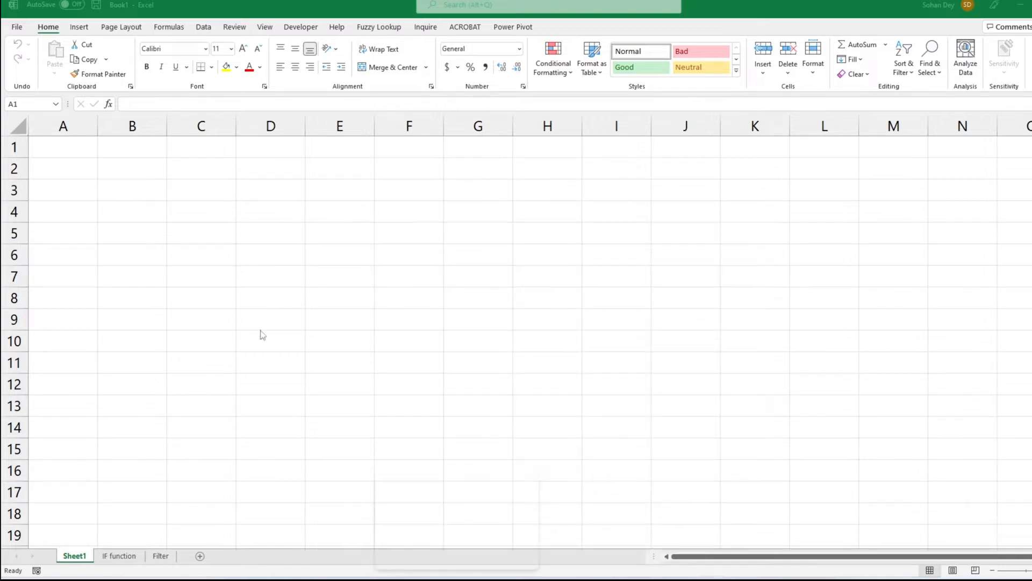
click(76, 153)
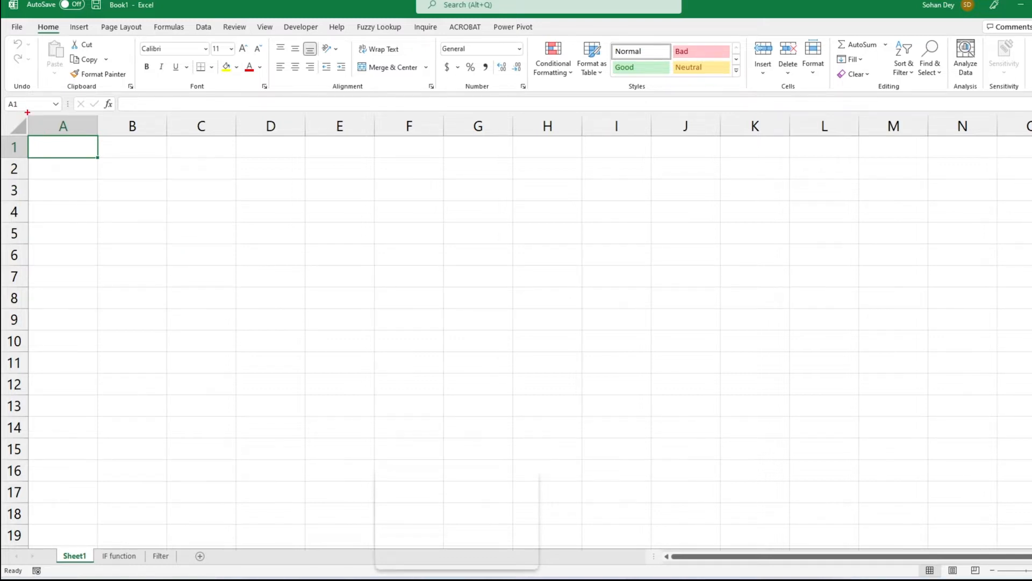
mouse_move(27, 113)
mouse_down()
mouse_move(108, 145)
mouse_move(96, 482)
mouse_up()
mouse_move(97, 113)
mouse_down()
mouse_move(192, 357)
mouse_move(168, 490)
mouse_up()
mouse_move(165, 113)
mouse_down()
mouse_move(224, 293)
mouse_move(243, 489)
mouse_up()
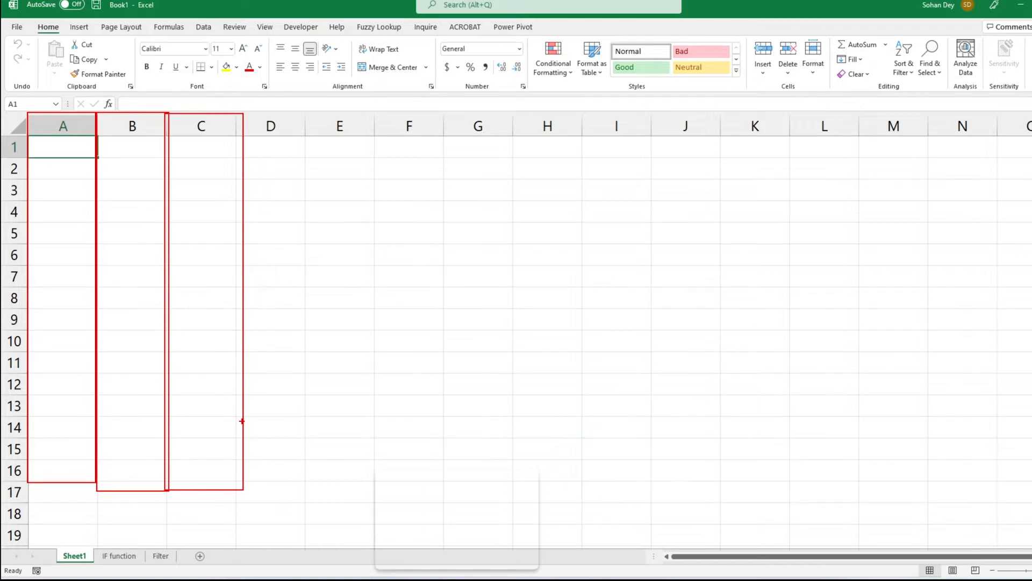
key(Escape)
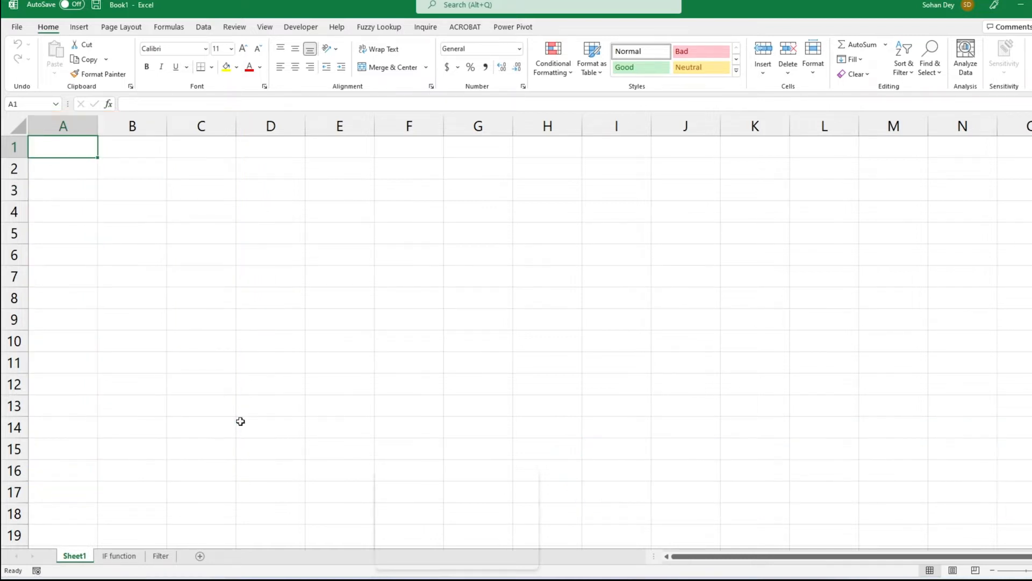
mouse_move(1, 197)
mouse_down()
mouse_move(78, 223)
mouse_move(571, 231)
mouse_up()
mouse_move(3, 221)
mouse_down()
mouse_move(467, 249)
mouse_move(570, 272)
mouse_move(585, 348)
mouse_up()
key(Escape)
key(ctrl+2)
mouse_move(165, 122)
mouse_down()
mouse_move(193, 161)
mouse_move(243, 366)
mouse_move(231, 434)
mouse_up()
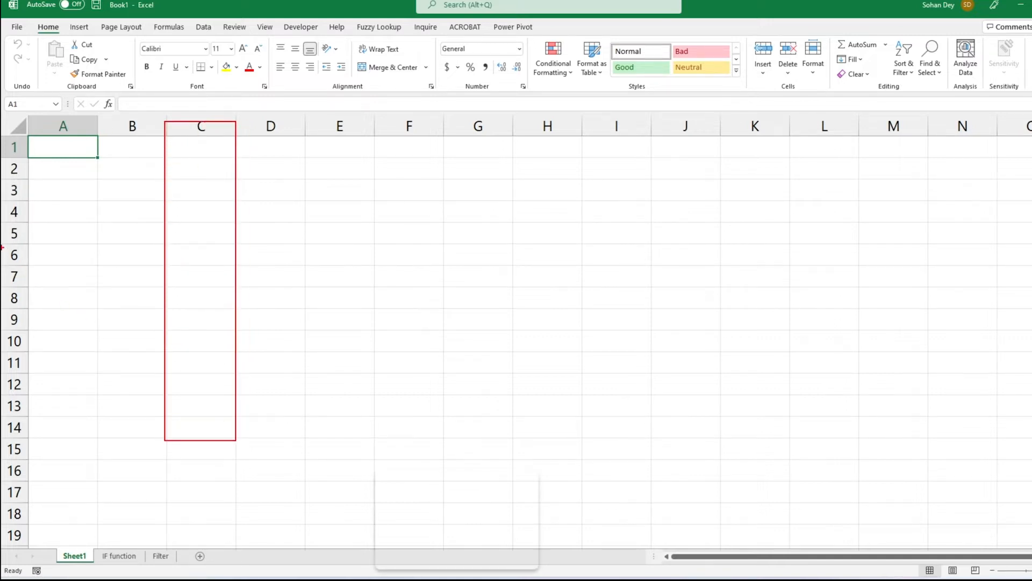
drag(2, 243, 388, 271)
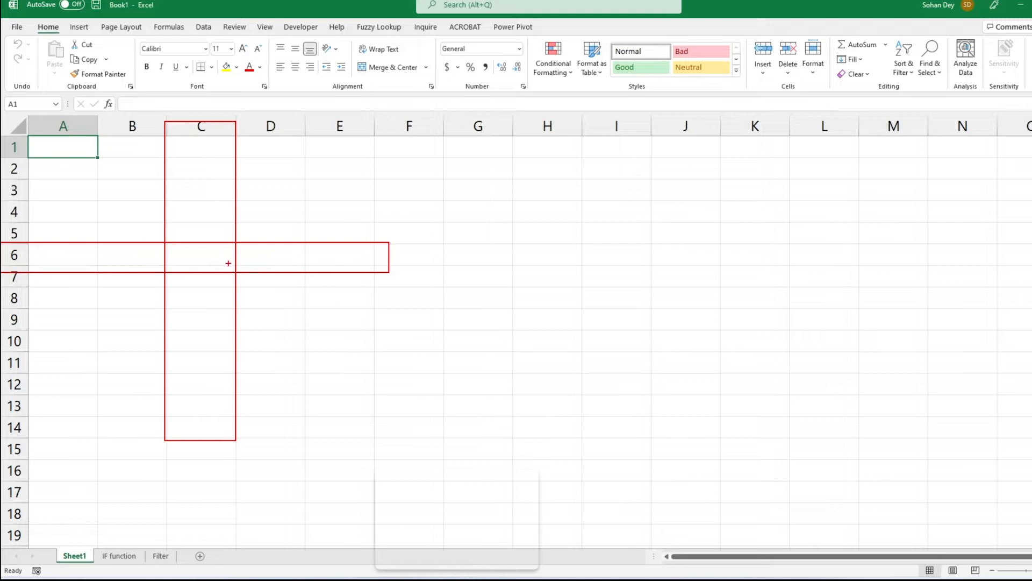
mouse_move(166, 242)
mouse_down()
mouse_move(236, 268)
mouse_move(276, 228)
mouse_up()
key(Escape)
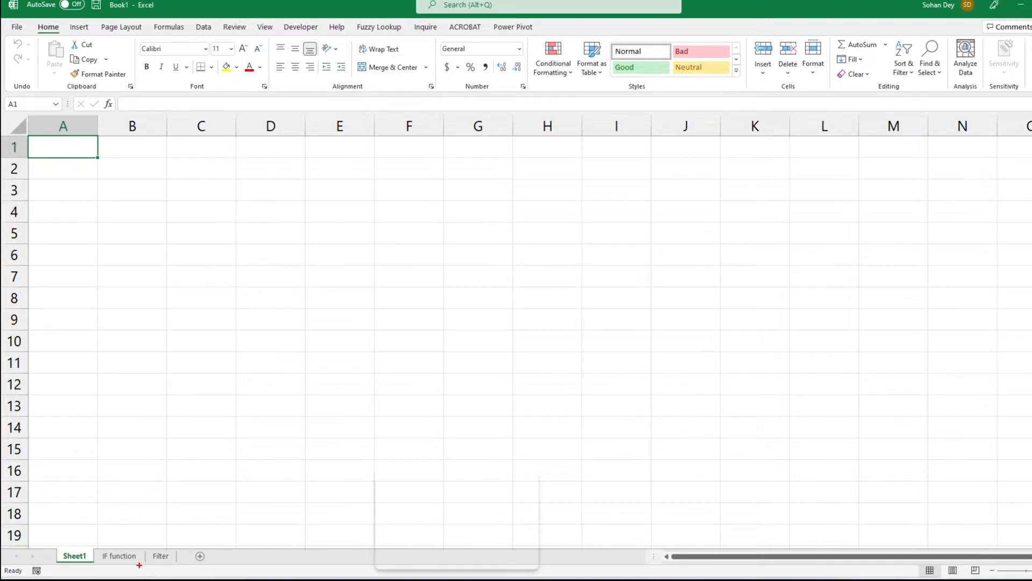
drag(49, 548, 259, 579)
key(Escape)
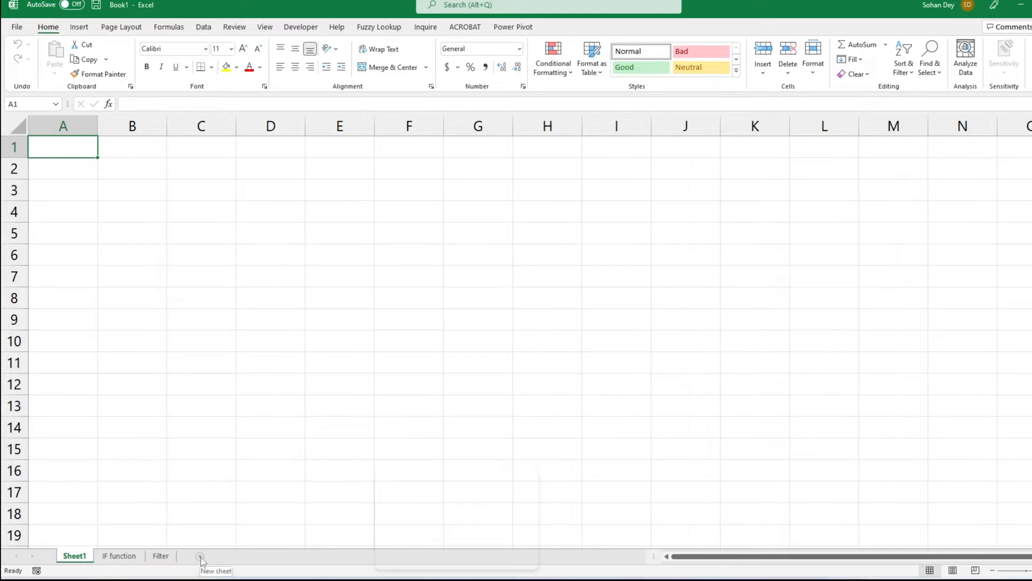
Add a new blank worksheet to the workbook, directly after Sheet1
click(200, 556)
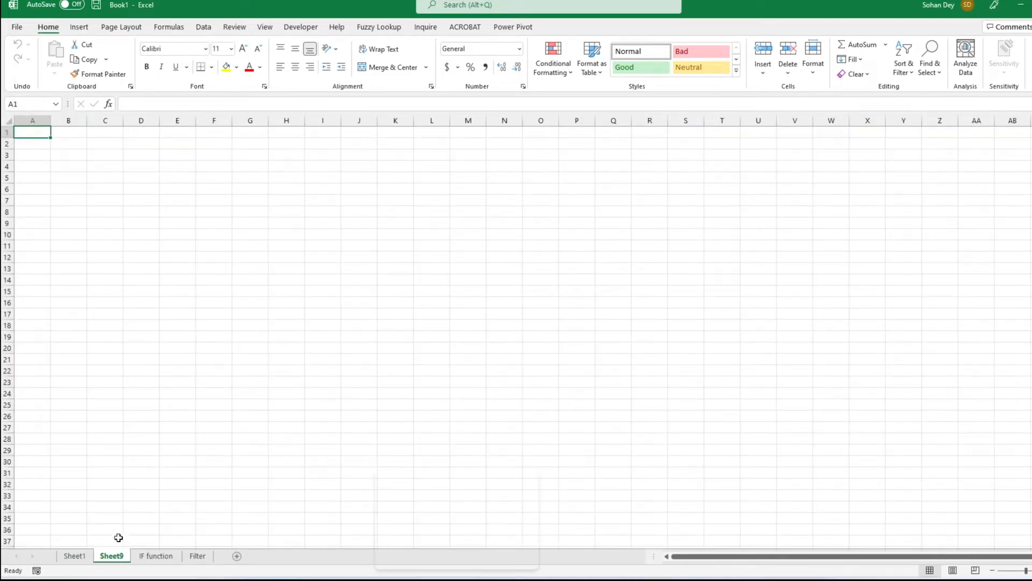
drag(91, 540, 134, 571)
key(Escape)
drag(2, 20, 1031, 564)
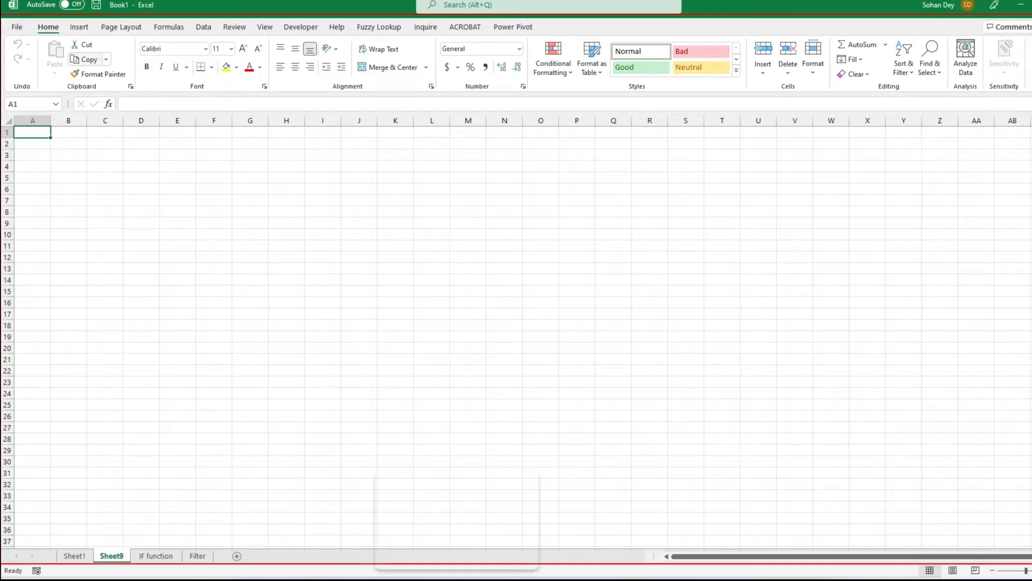
key(Escape)
Return to Sheet1 and enter the person's first name in cell B3
click(74, 556)
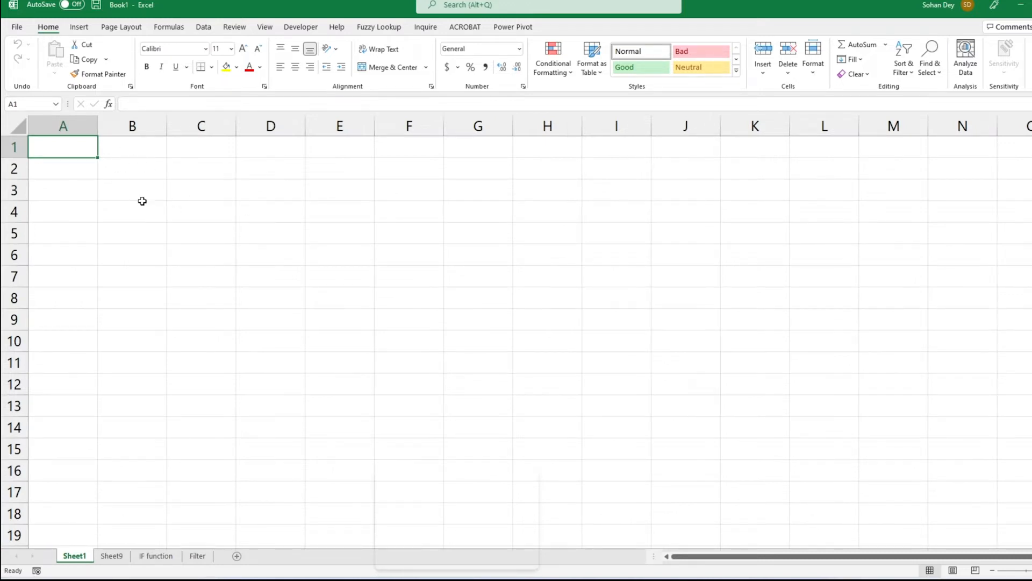
click(123, 189)
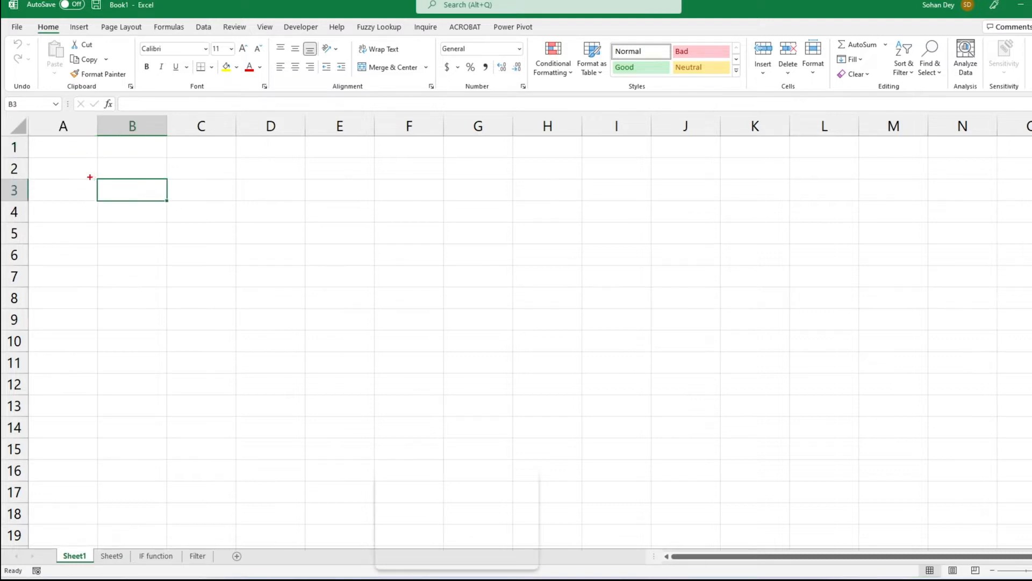
text(S)
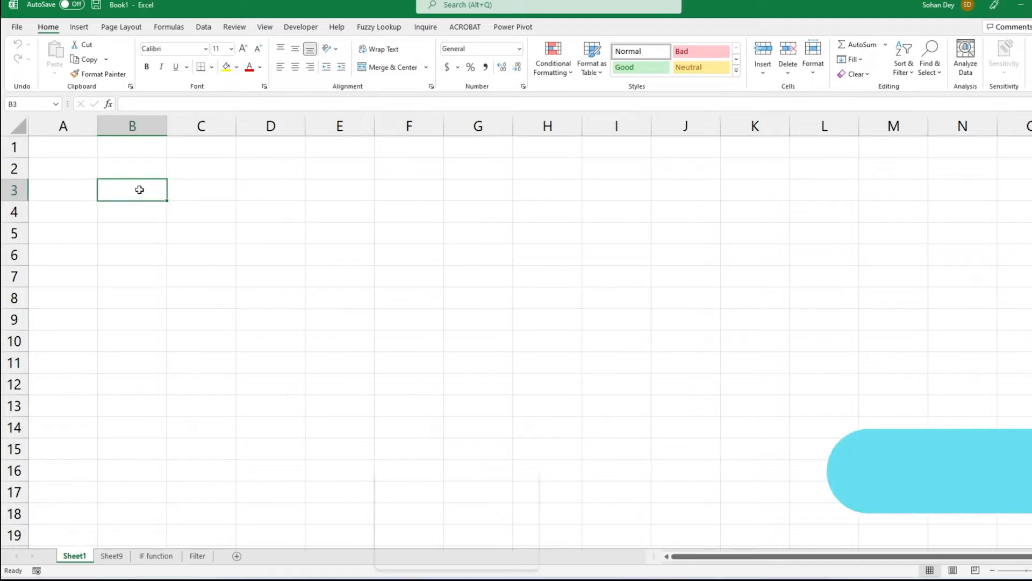
text(ohan)
key(Return)
click(139, 190)
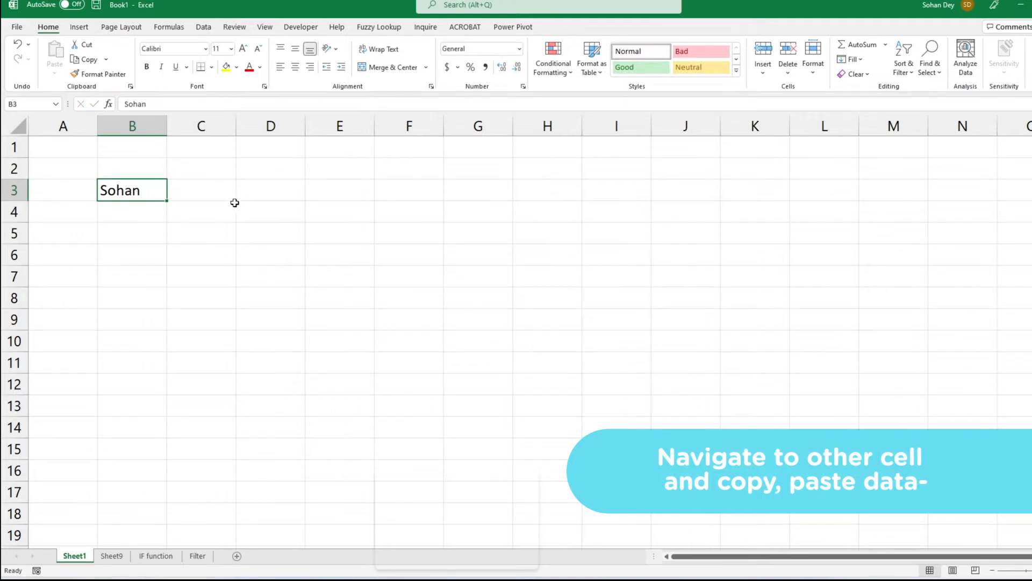
Copy the name in cell B3 and paste it into cell D3
click(209, 193)
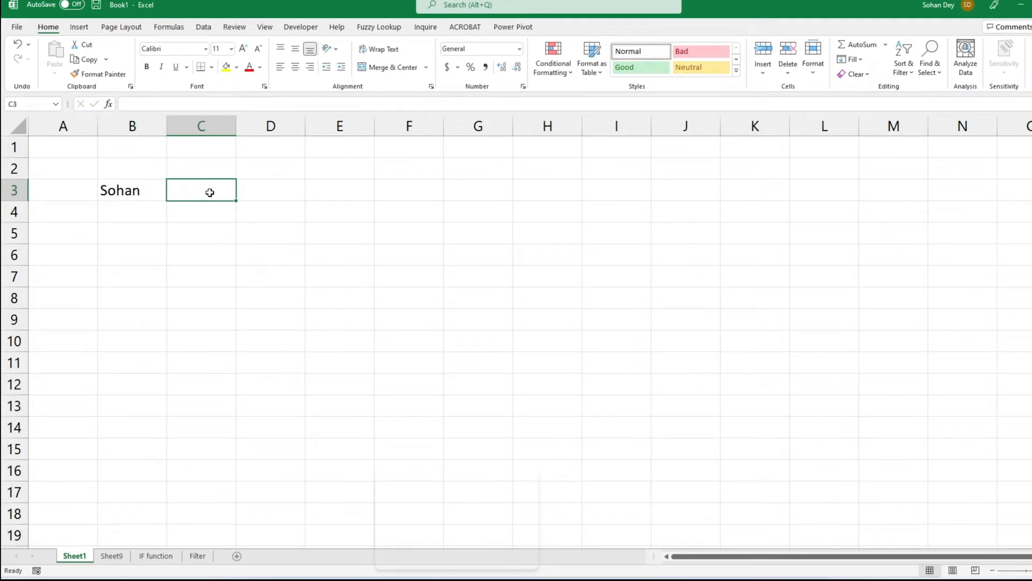
click(143, 187)
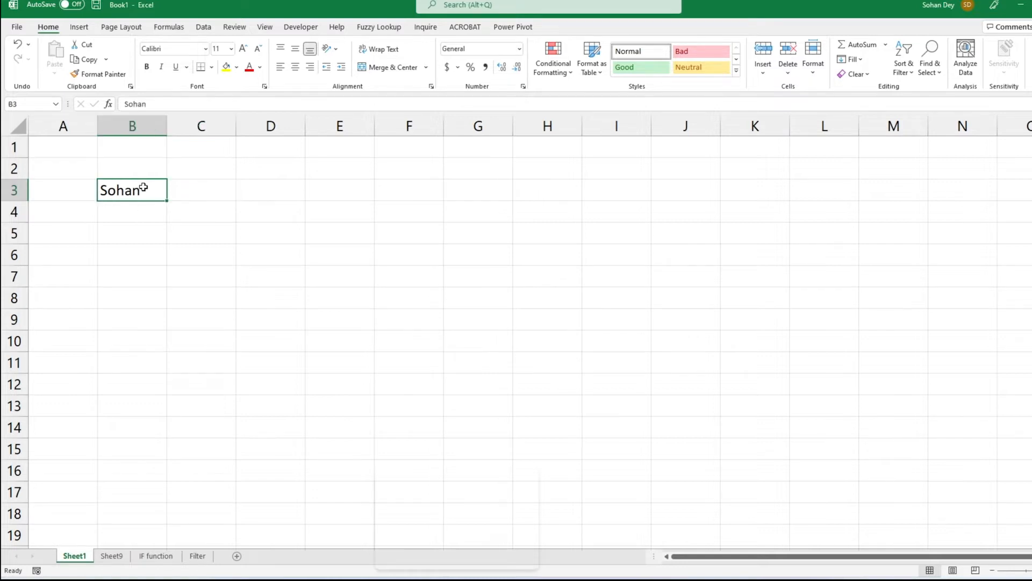
key(ctrl+c)
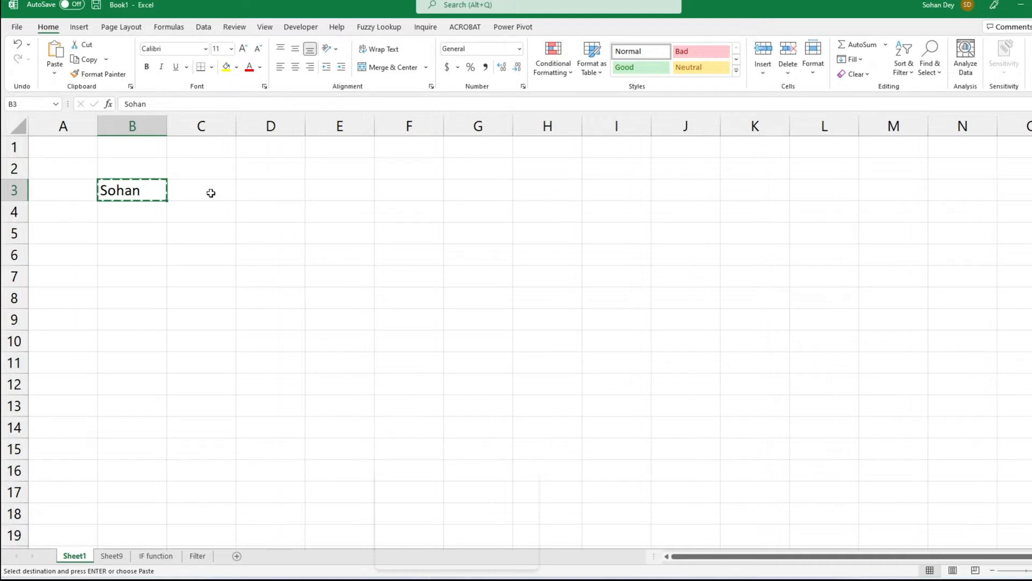
key(Right)
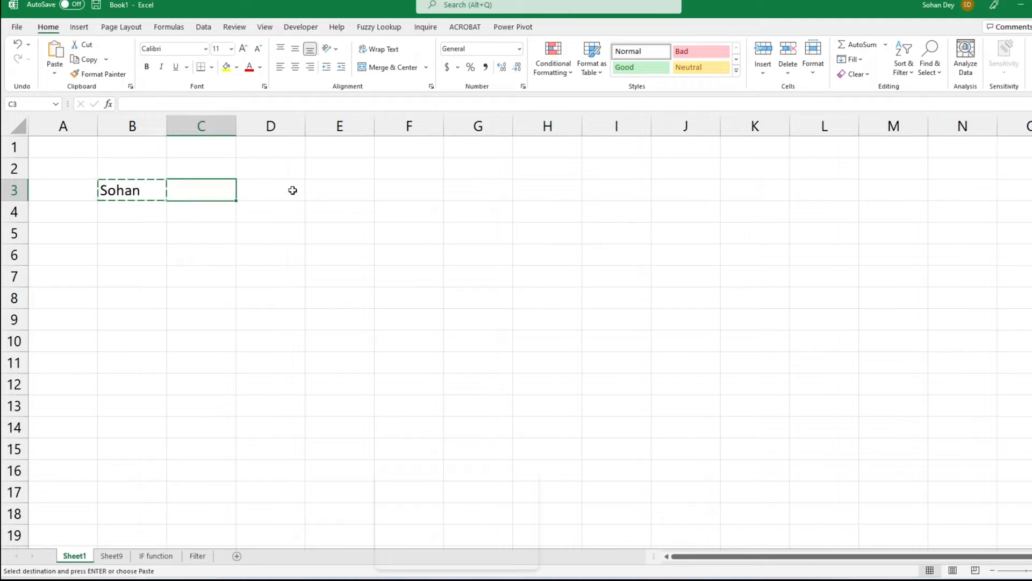
key(Right)
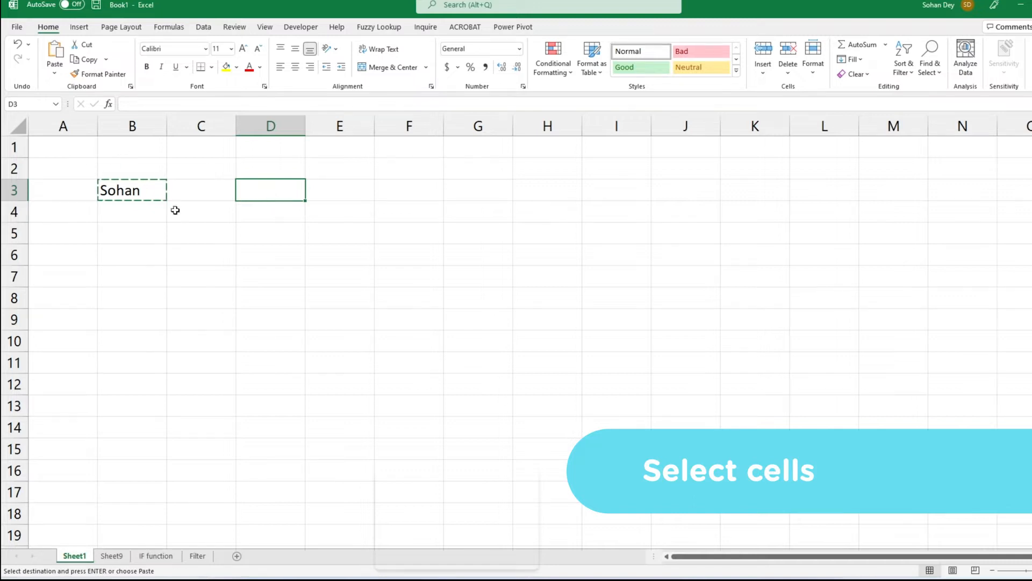
key(Return)
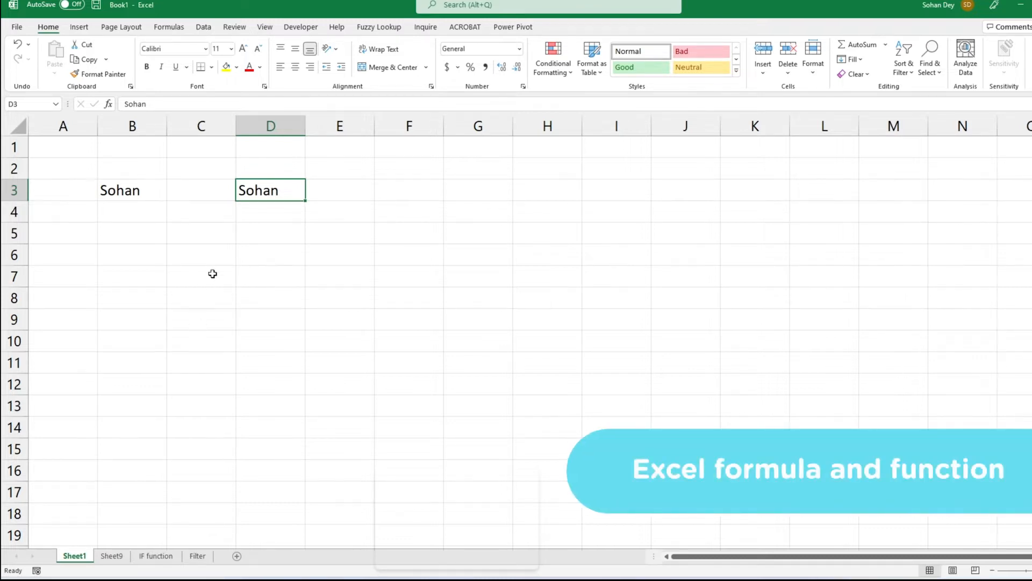
Switch to the IF function worksheet and select cell C13 below the Marks column
click(155, 556)
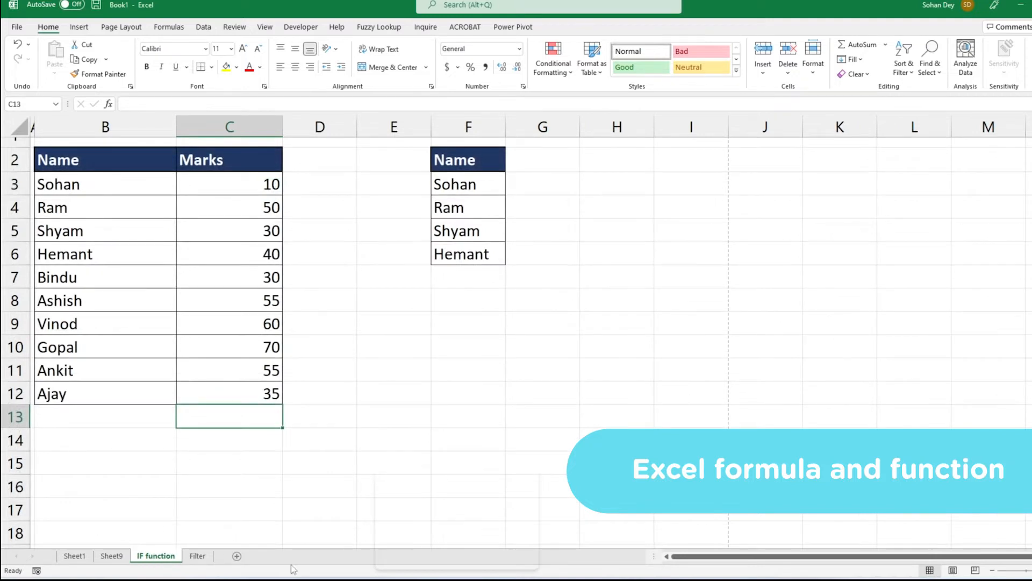
click(311, 192)
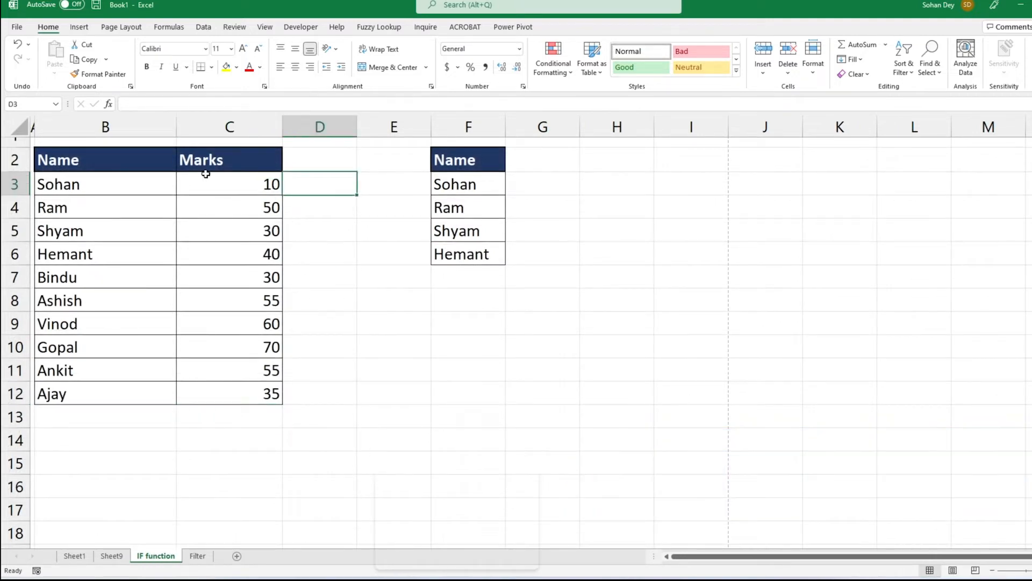
click(232, 414)
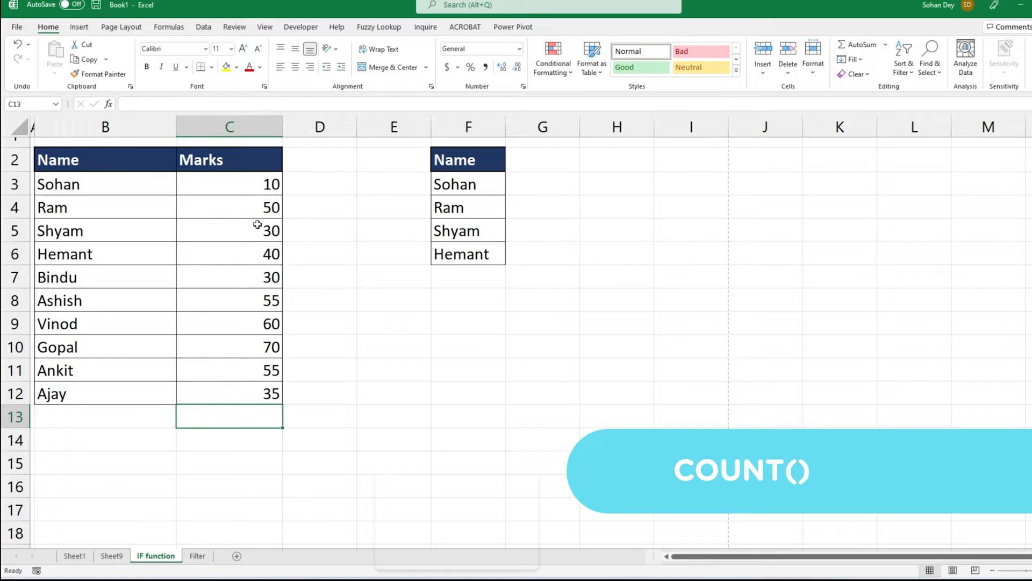
Enter a COUNT formula in cell C13 that counts the marks in C3:C12
drag(261, 180, 246, 397)
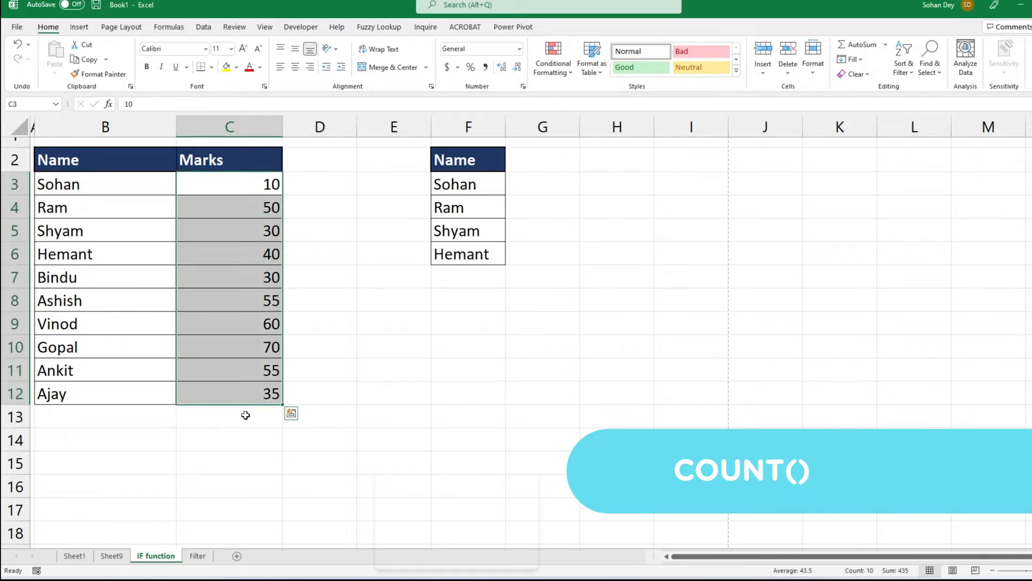
click(244, 418)
text(=)
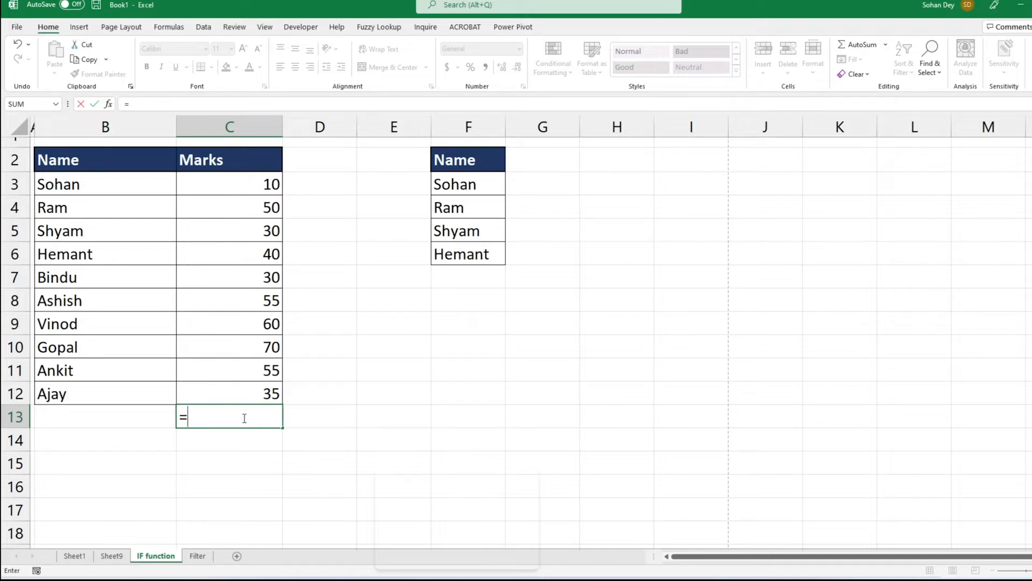
text(count)
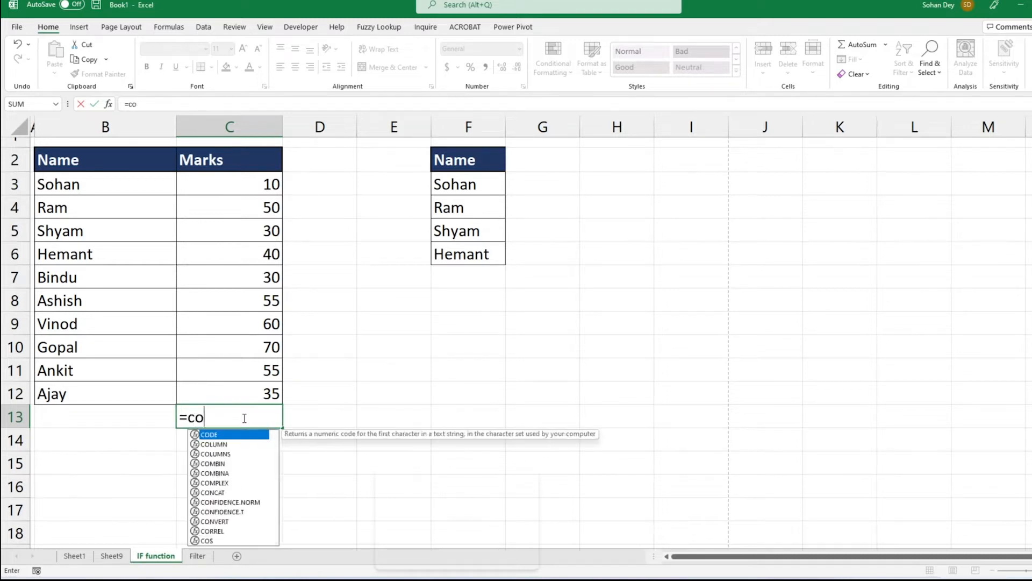
key(Tab)
drag(270, 185, 263, 389)
key(Return)
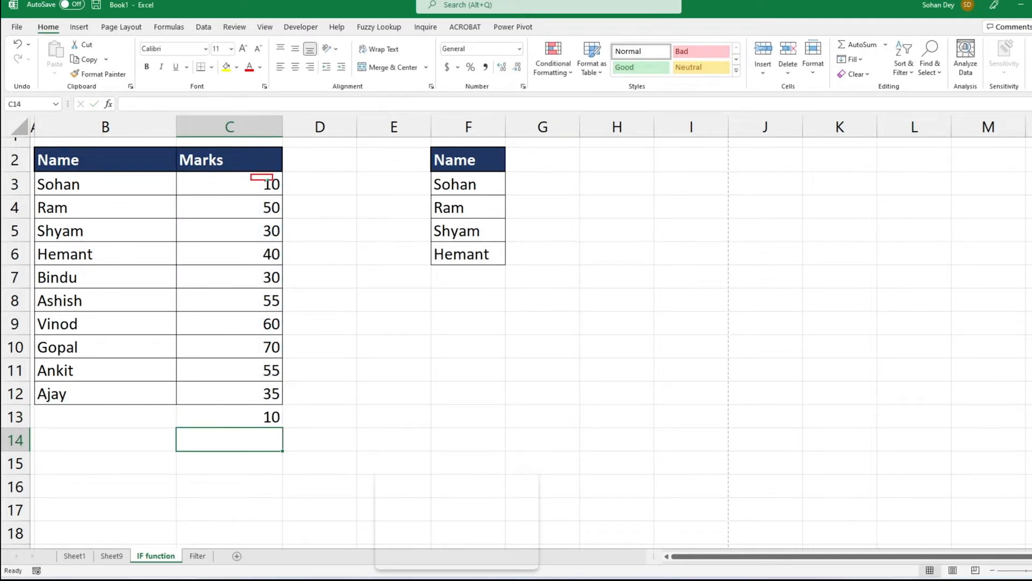
click(269, 417)
Enter a SUM formula in cell C14 that adds up the marks in C3:C12
click(269, 440)
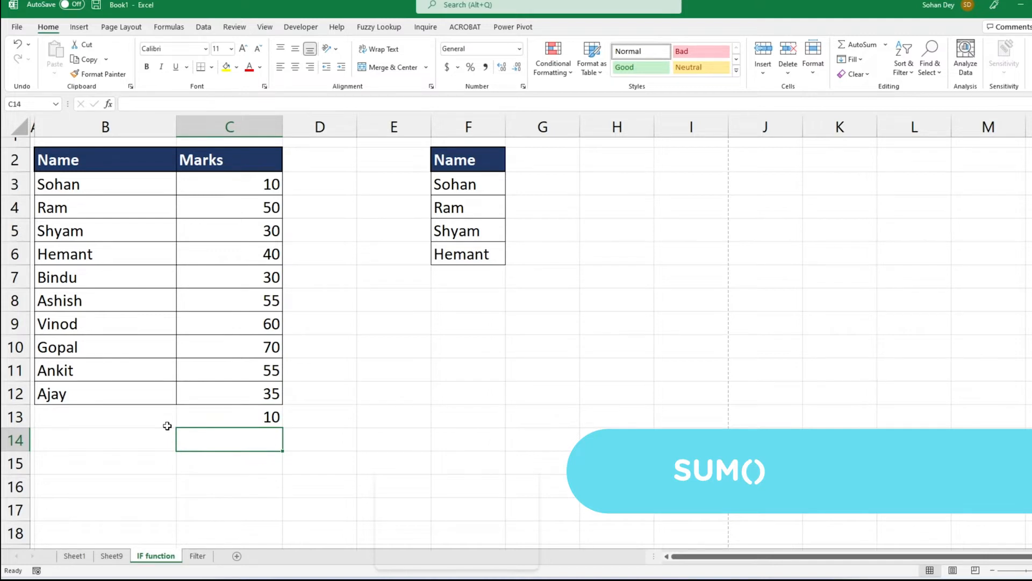
drag(265, 180, 261, 372)
click(254, 438)
text(=sum)
key(Tab)
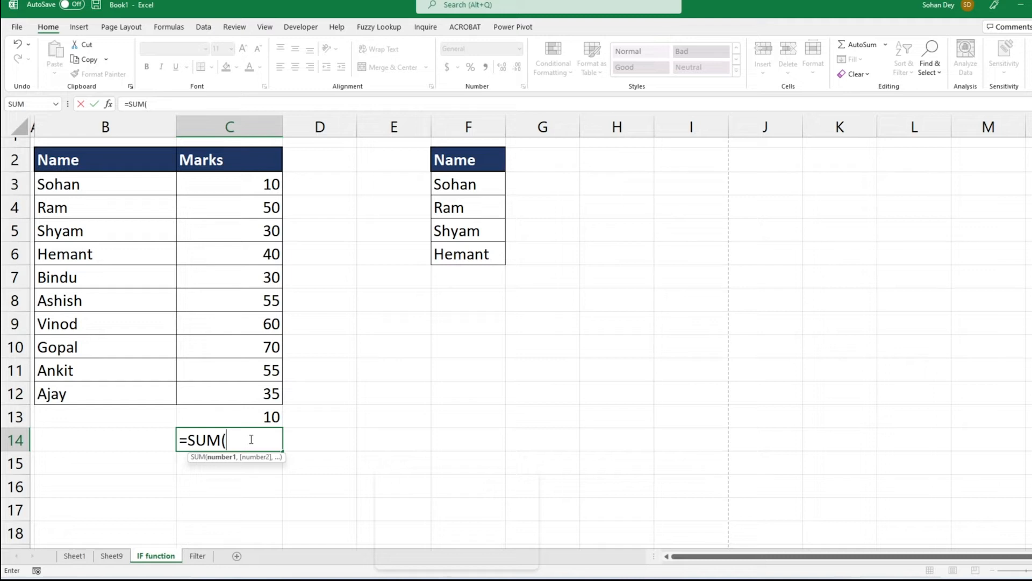
drag(249, 186, 250, 387)
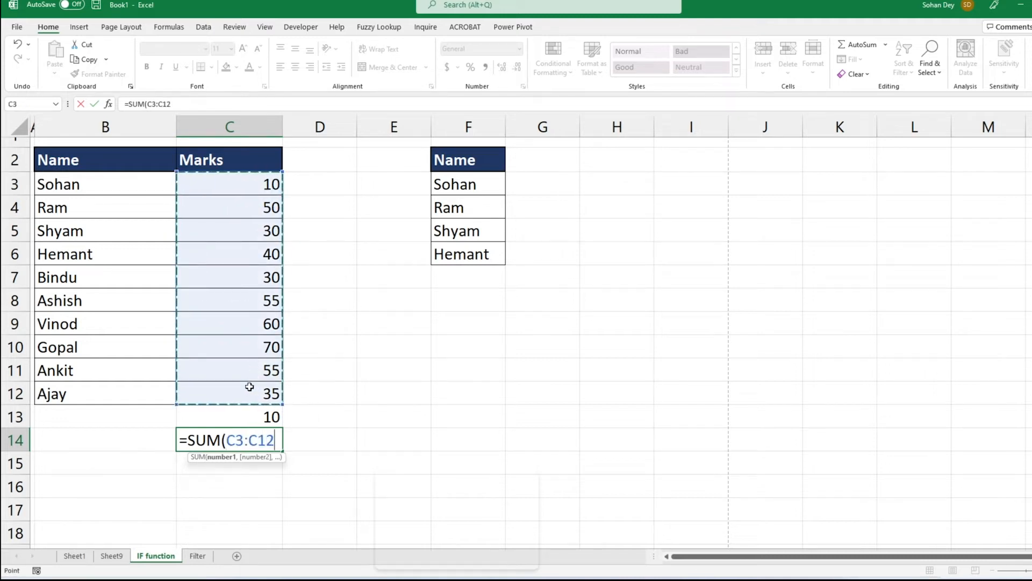
key(Return)
drag(260, 185, 258, 380)
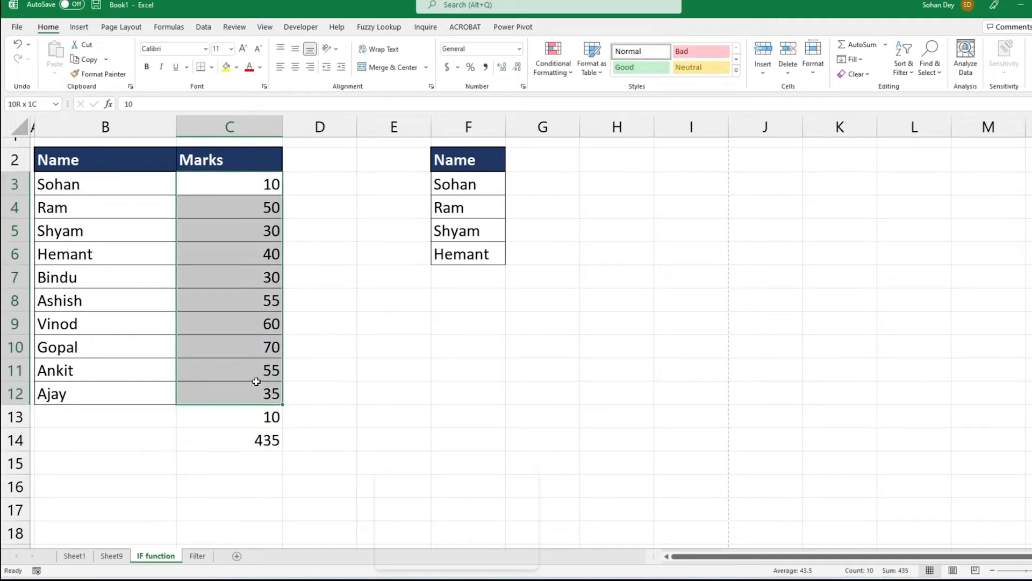
click(253, 440)
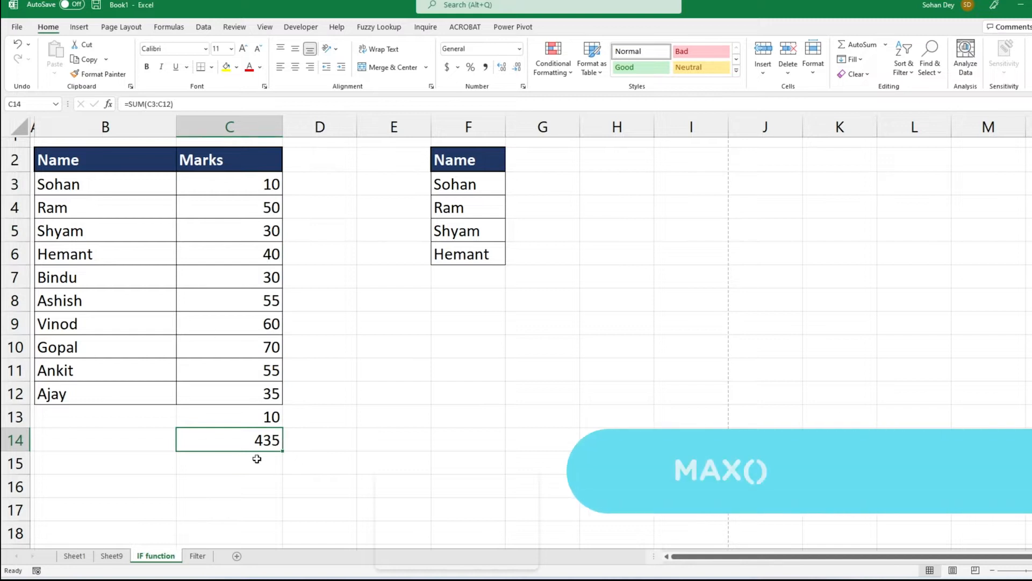
Clear cells C13:C14 and enter a MAX formula in C13 for the highest mark in C3:C12
drag(237, 417, 281, 447)
key(Delete)
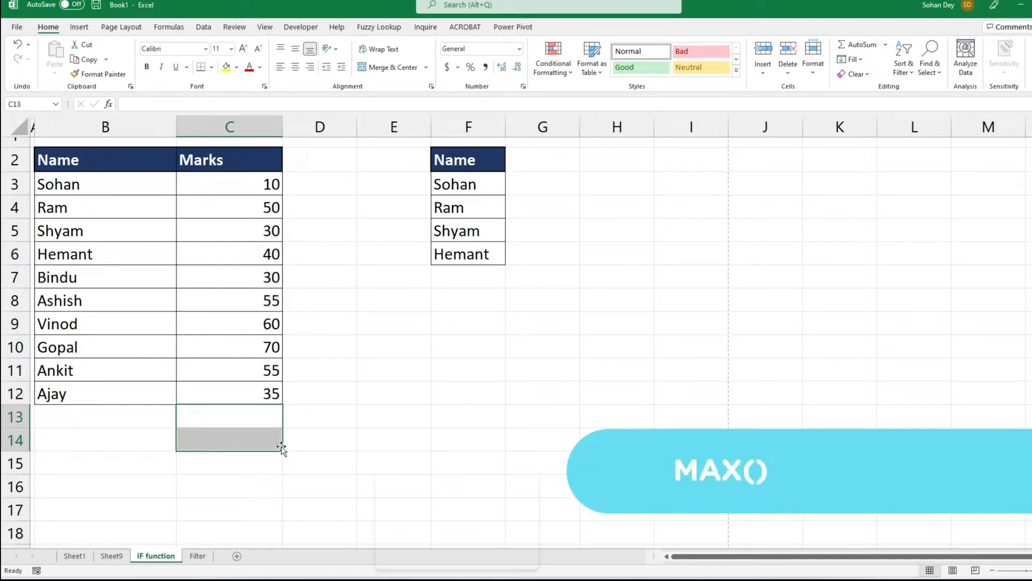
key(Left)
key(Right)
text(=ma)
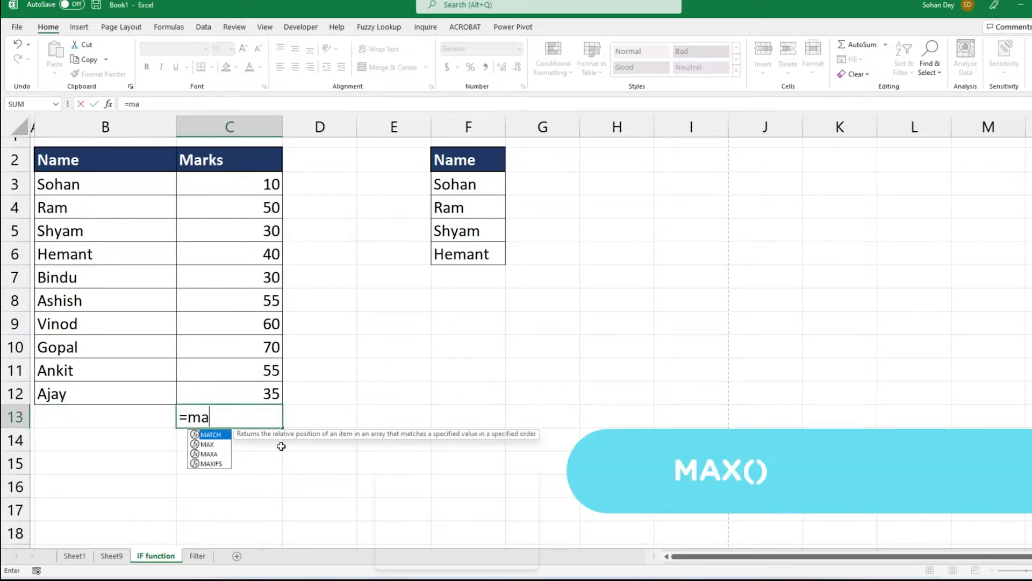
key(Tab)
drag(250, 187, 231, 387)
key(Return)
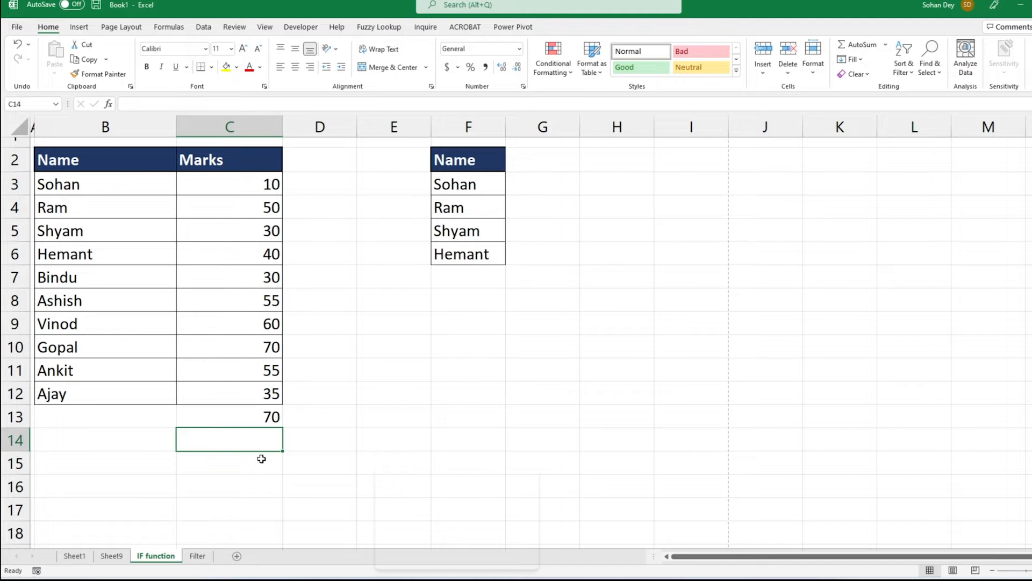
Enter a MIN formula in cell C14 for the lowest mark in C3:C12
text(=)
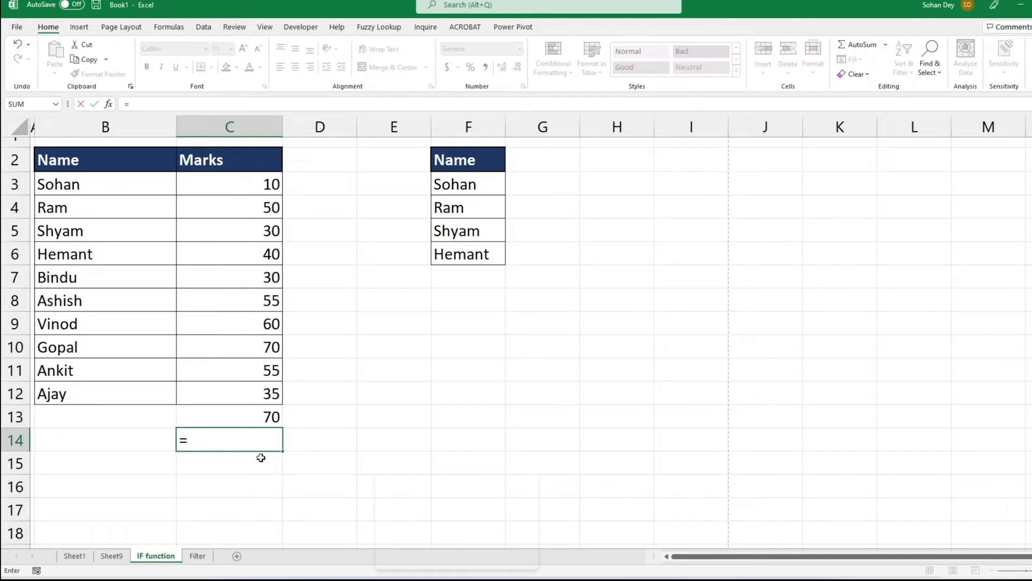
text(min)
key(Tab)
drag(264, 187, 260, 401)
key(Return)
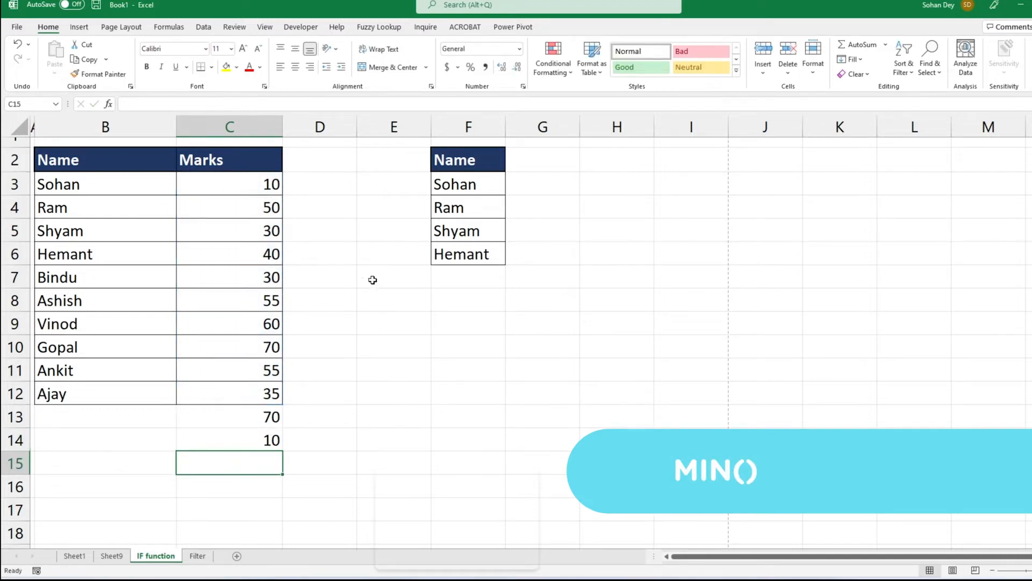
Enter a VLOOKUP formula in cell G3 that finds F3 in columns B:C and returns column 2 with match type 0
click(531, 185)
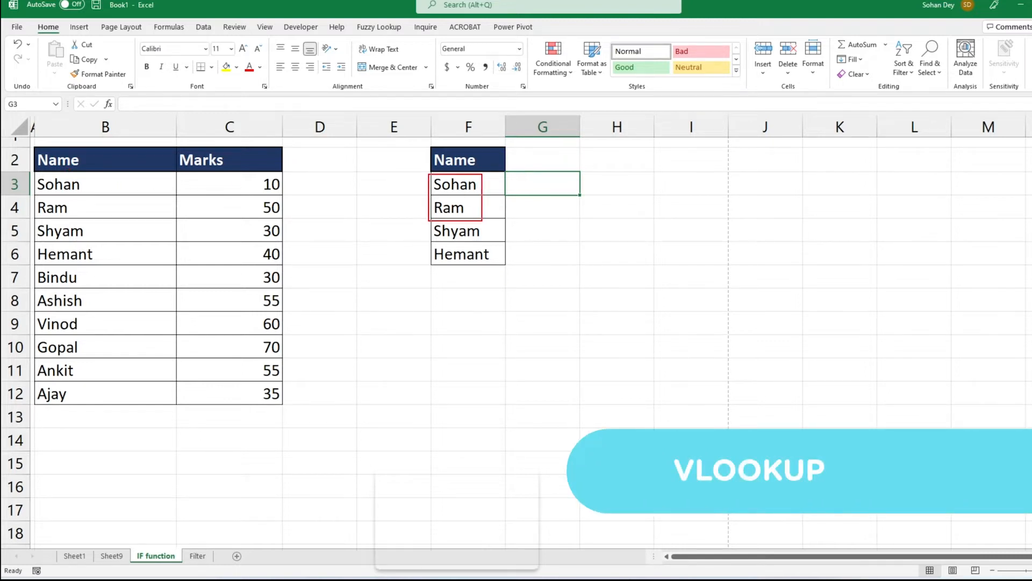
drag(508, 201, 515, 197)
drag(176, 170, 298, 199)
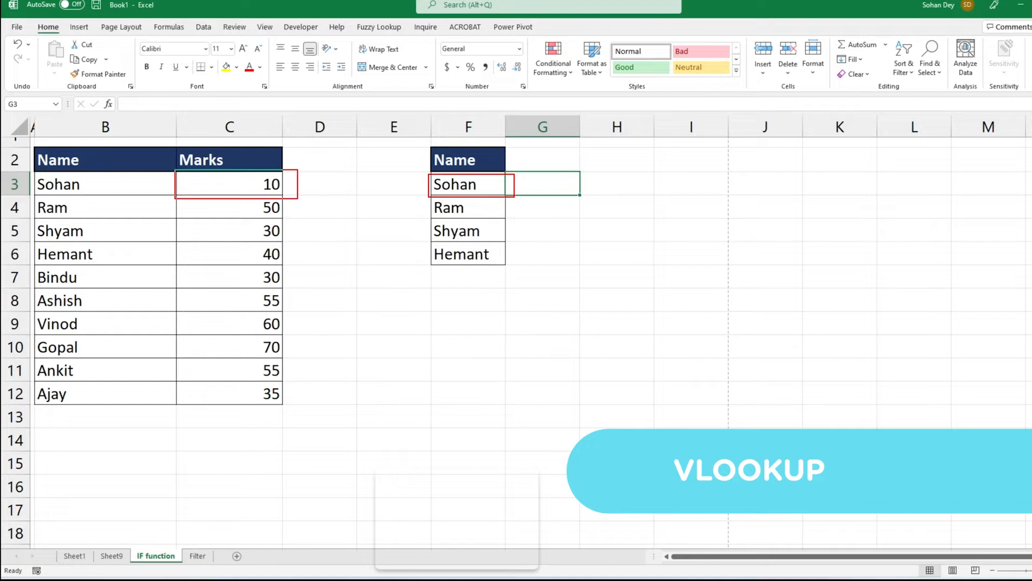
drag(507, 169, 579, 269)
key(Escape)
text(=vl)
key(Tab)
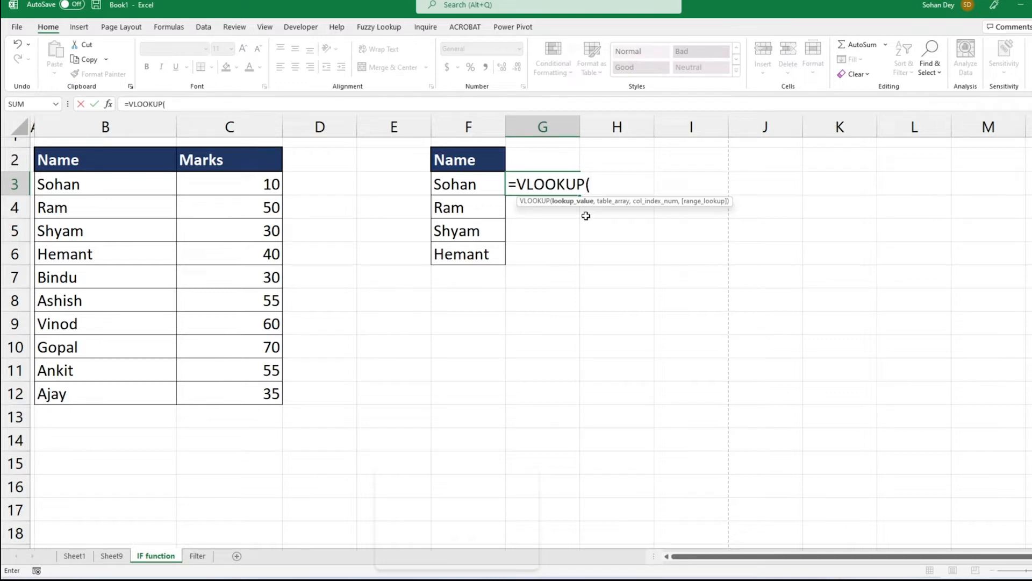
click(469, 185)
text(,)
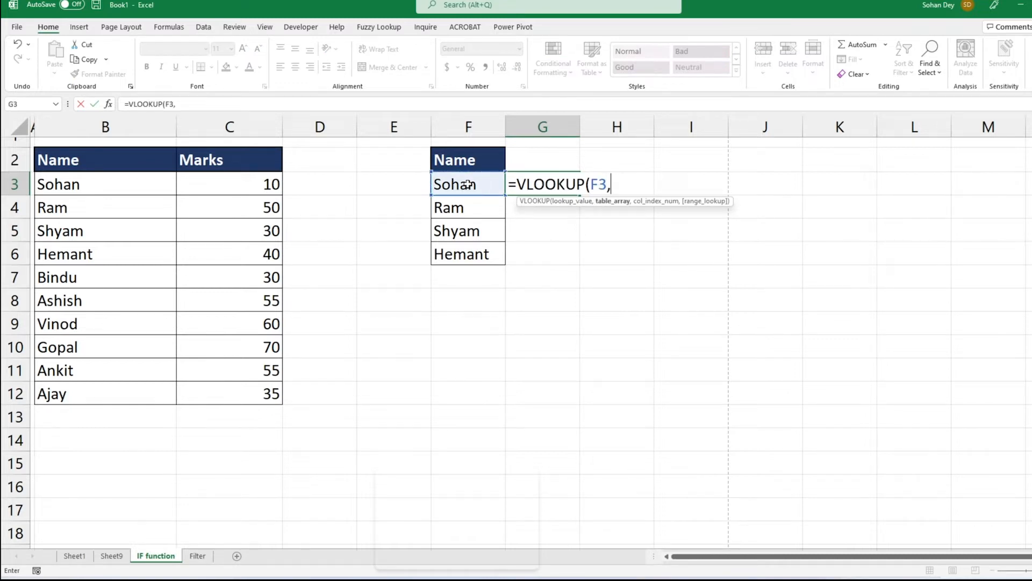
drag(105, 127, 238, 132)
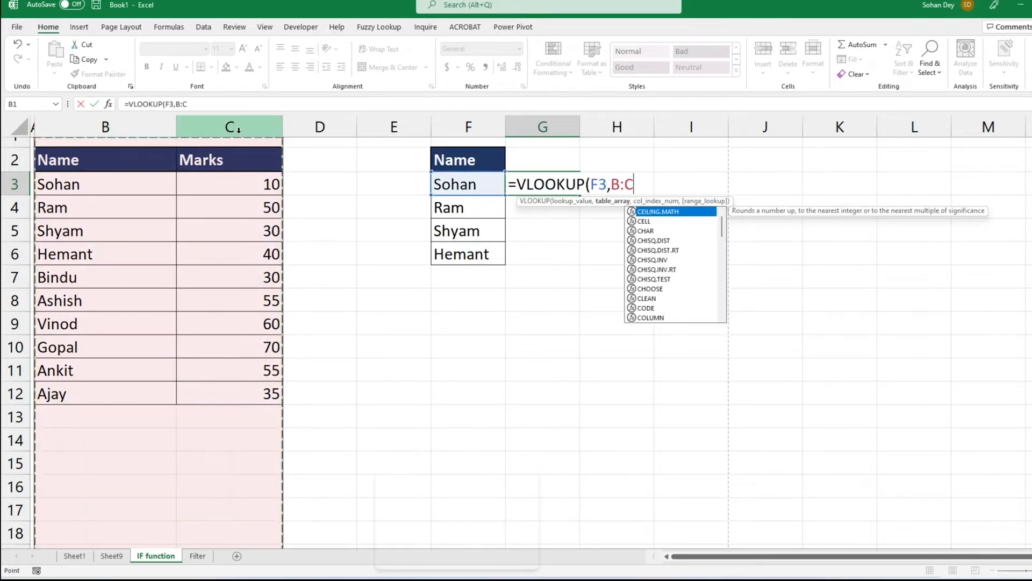
text(,2,0))
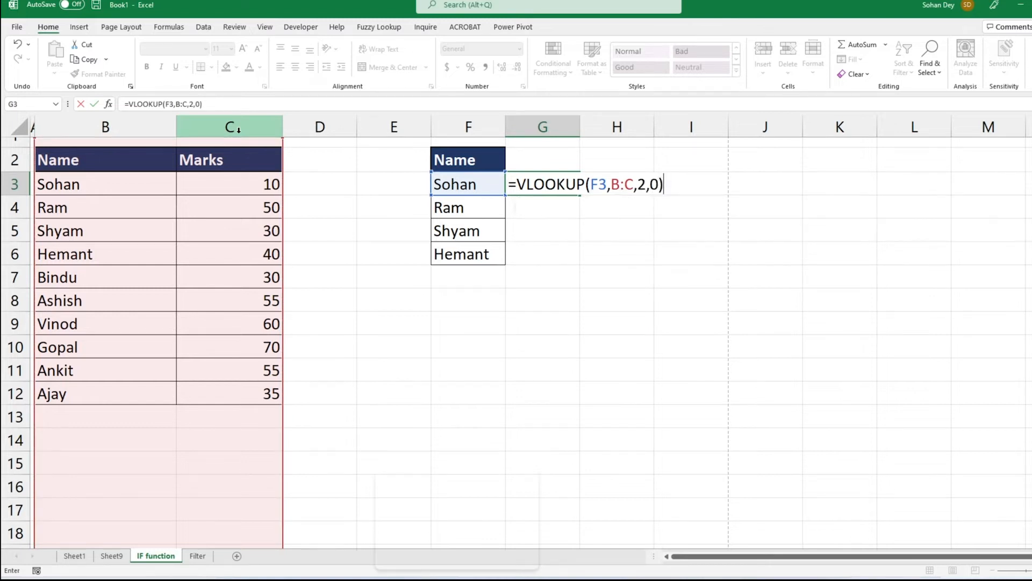
key(Return)
Fill the VLOOKUP formula from cell G3 down to G6
click(559, 189)
drag(582, 196, 564, 260)
click(226, 186)
click(544, 180)
Replace the lookup name in cell F3 with the name listed in B7
click(451, 187)
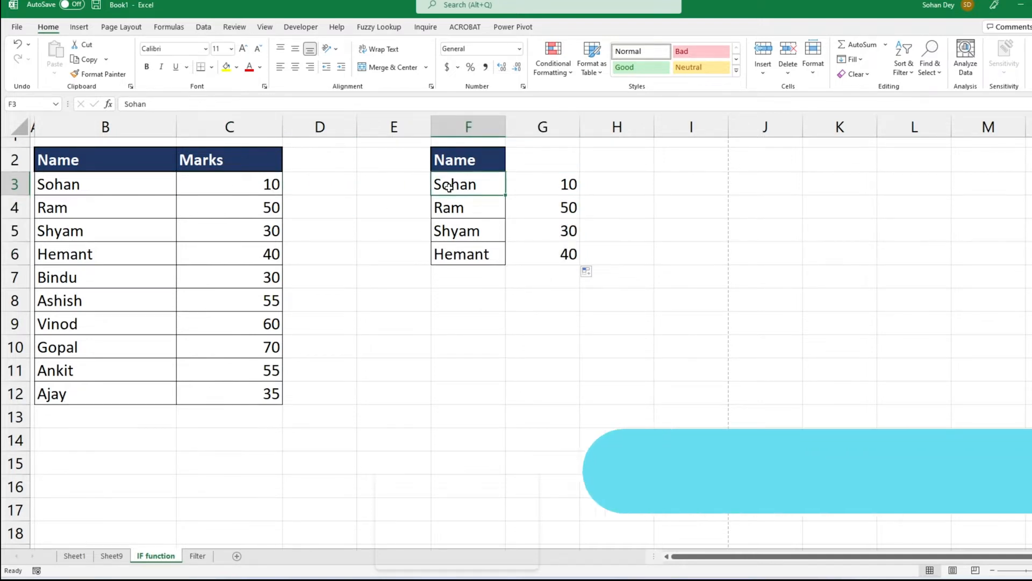
text(Bindu)
key(Return)
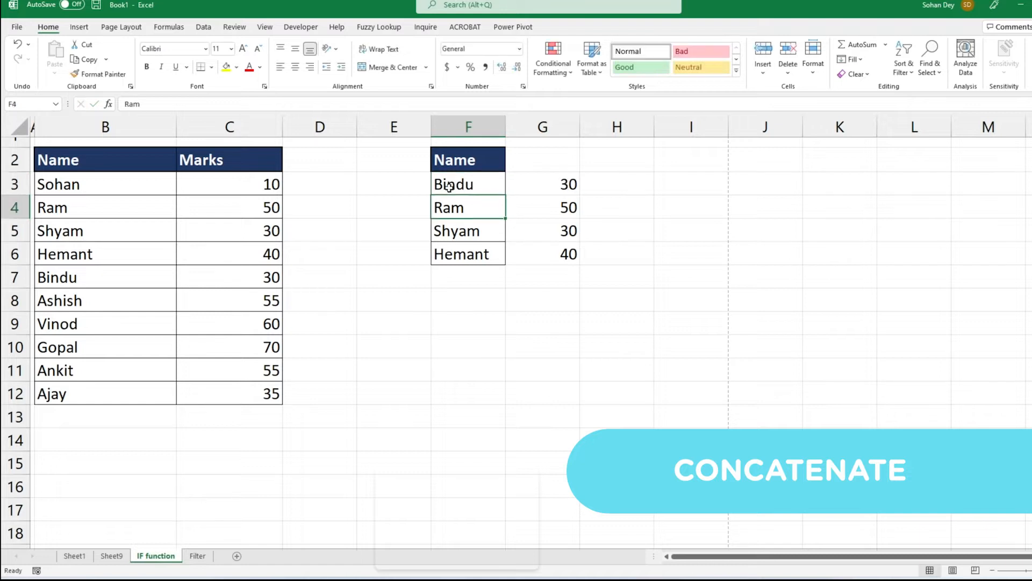
drag(33, 264, 290, 289)
drag(425, 173, 588, 194)
key(Escape)
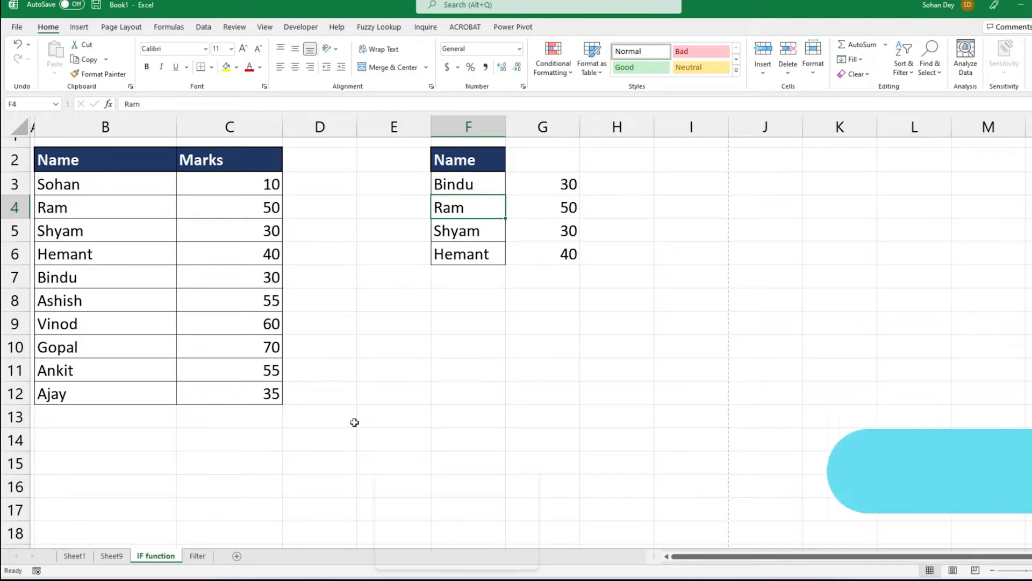
Clear the lookup results in cells G3:G6
drag(564, 184, 560, 247)
key(Delete)
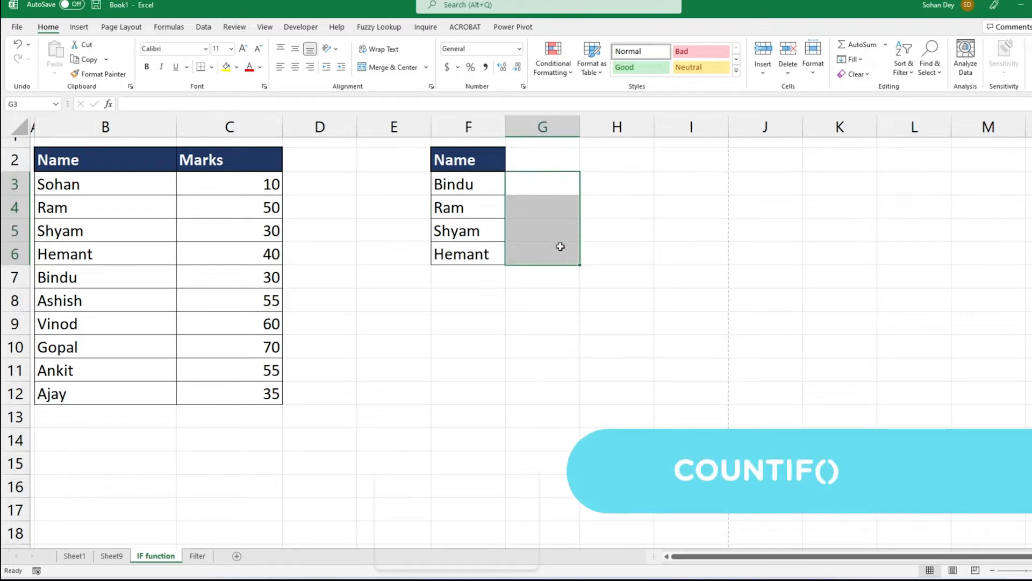
key(shift+BackSpace)
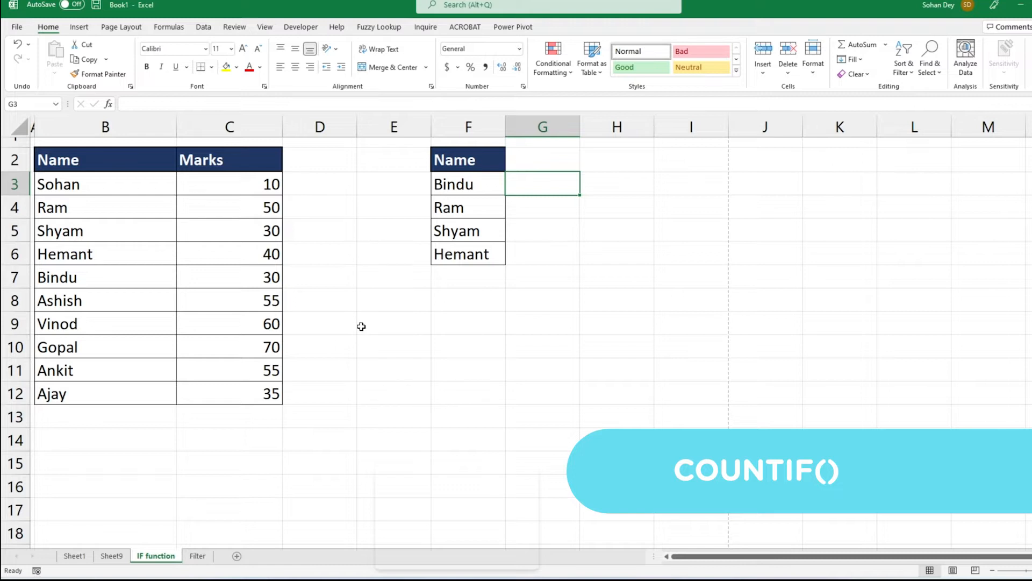
Copy the name in cell B7 over the name in B4 to create a duplicate entry
key(Left)
click(79, 188)
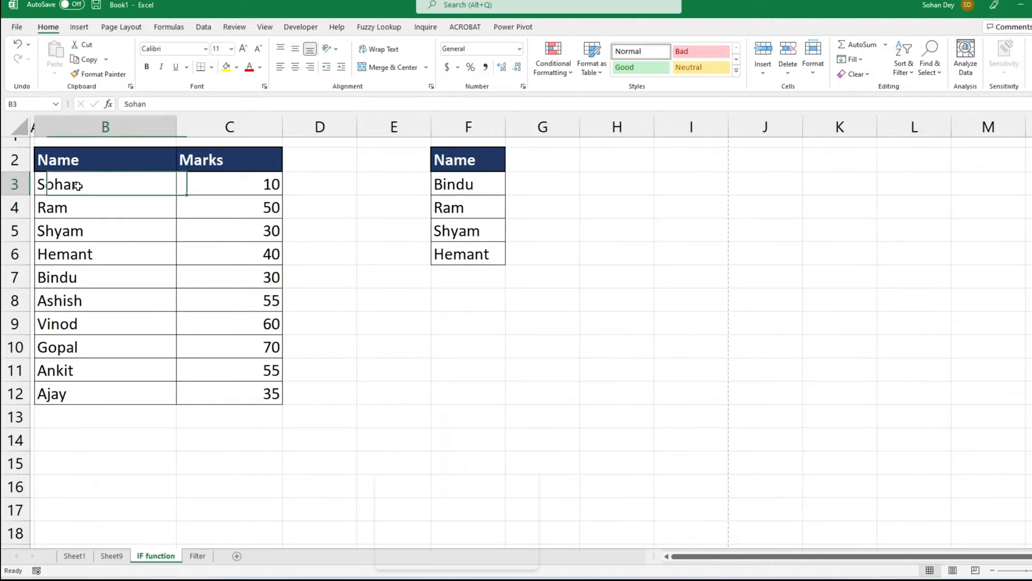
click(79, 277)
key(ctrl+c)
click(91, 215)
key(ctrl+v)
key(Escape)
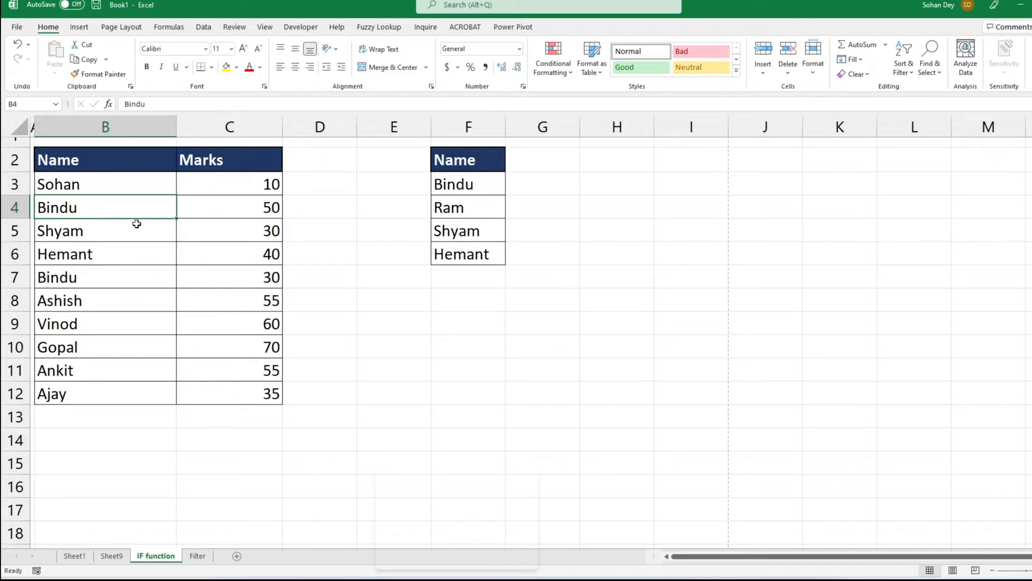
click(97, 275)
Enter a COUNTIF formula in cell G3 that counts how often the name in F3 occurs in column B
click(545, 189)
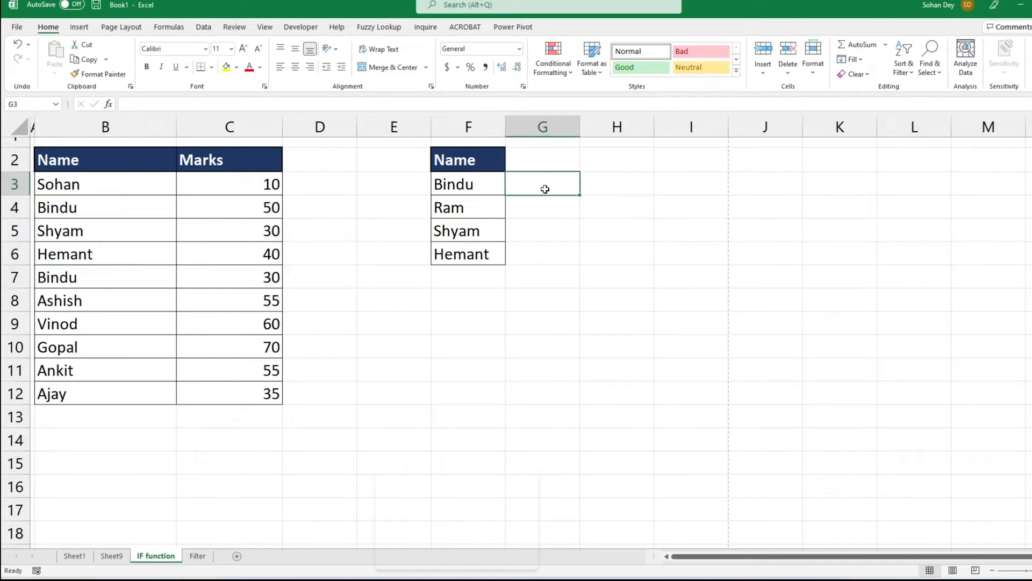
text(=count)
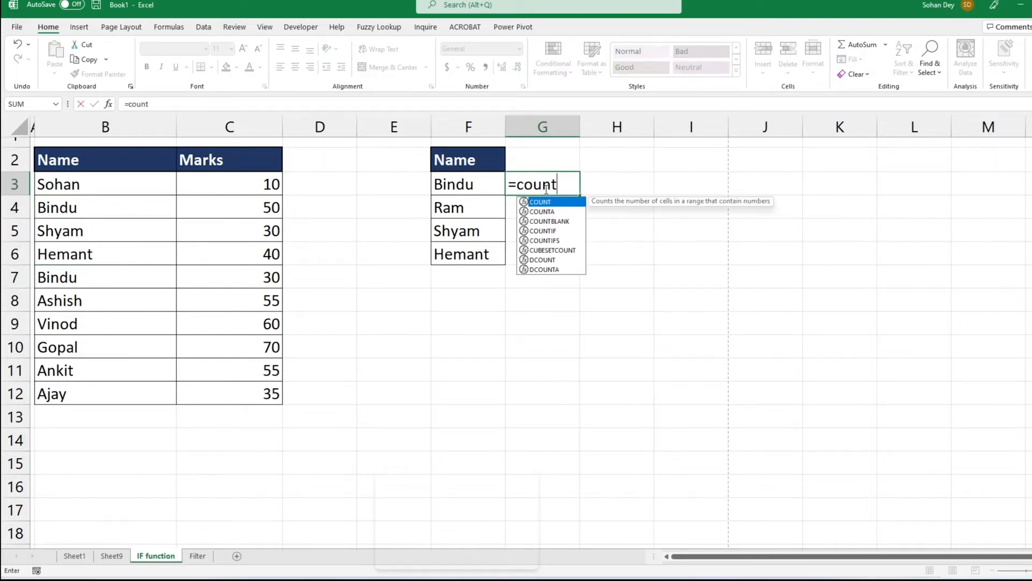
text(if)
key(Tab)
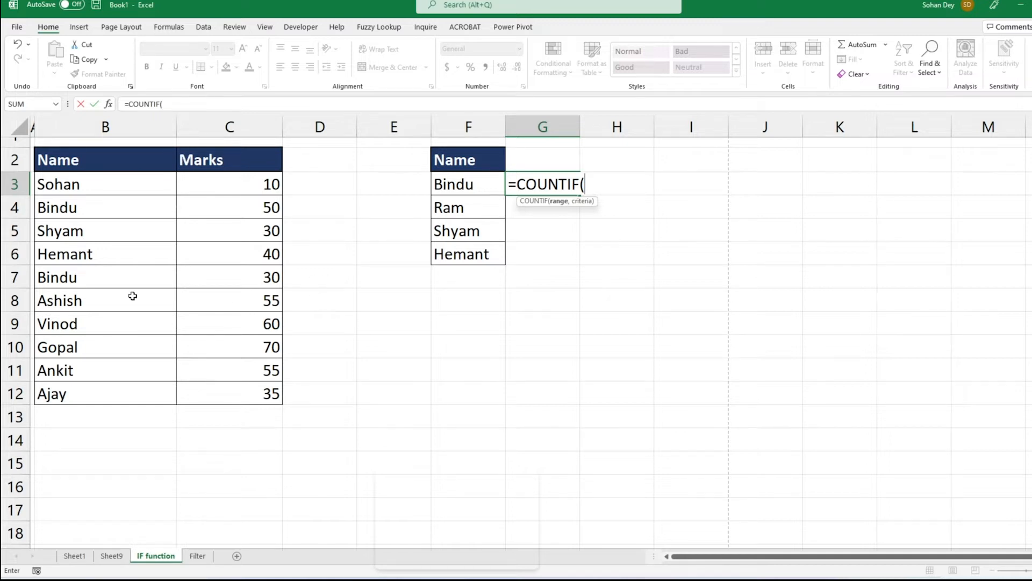
click(110, 124)
text(,)
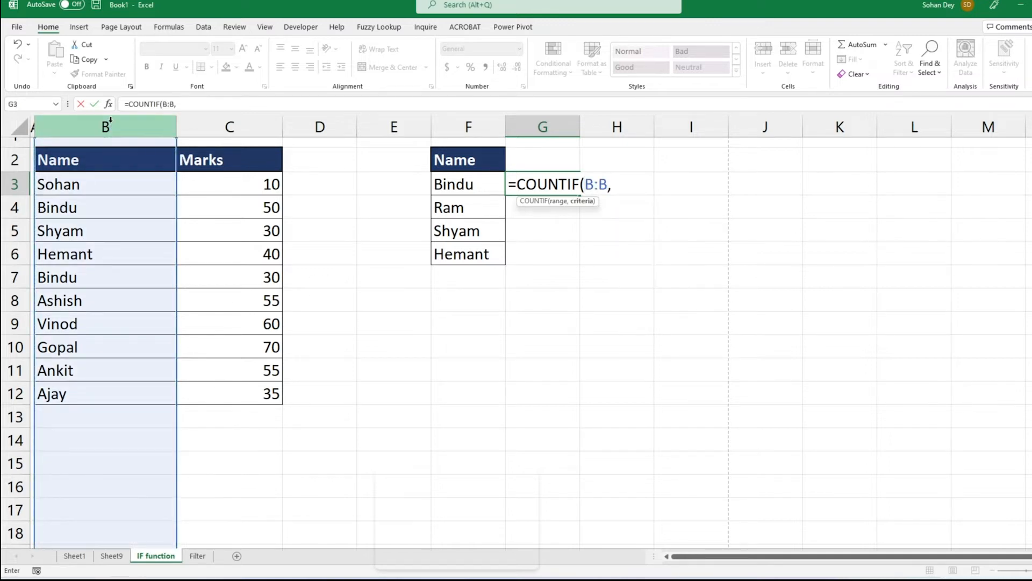
click(459, 185)
key(Return)
key(Up)
key(ctrl+2)
drag(29, 194, 135, 212)
drag(29, 264, 106, 289)
drag(527, 171, 586, 198)
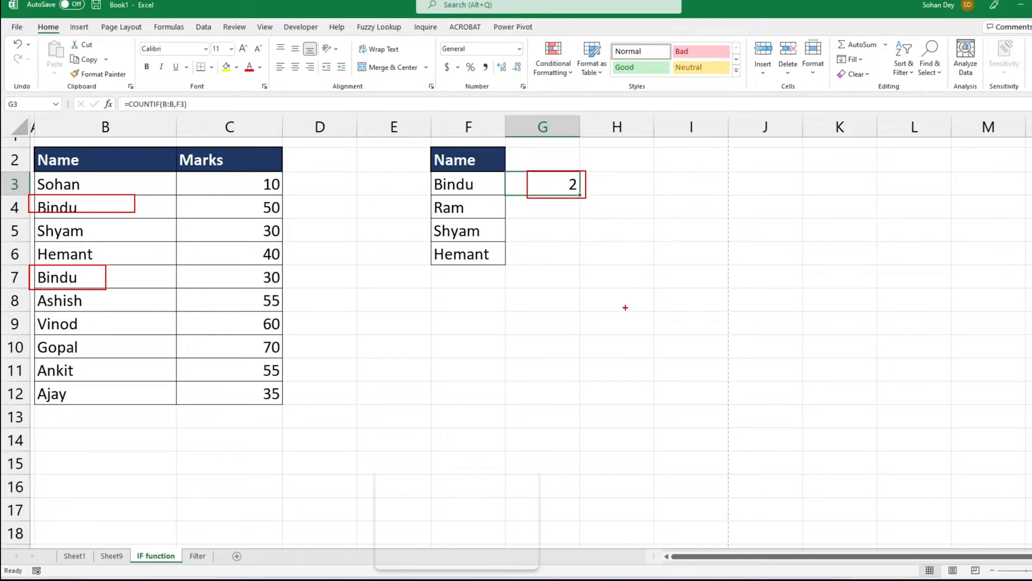
key(Escape)
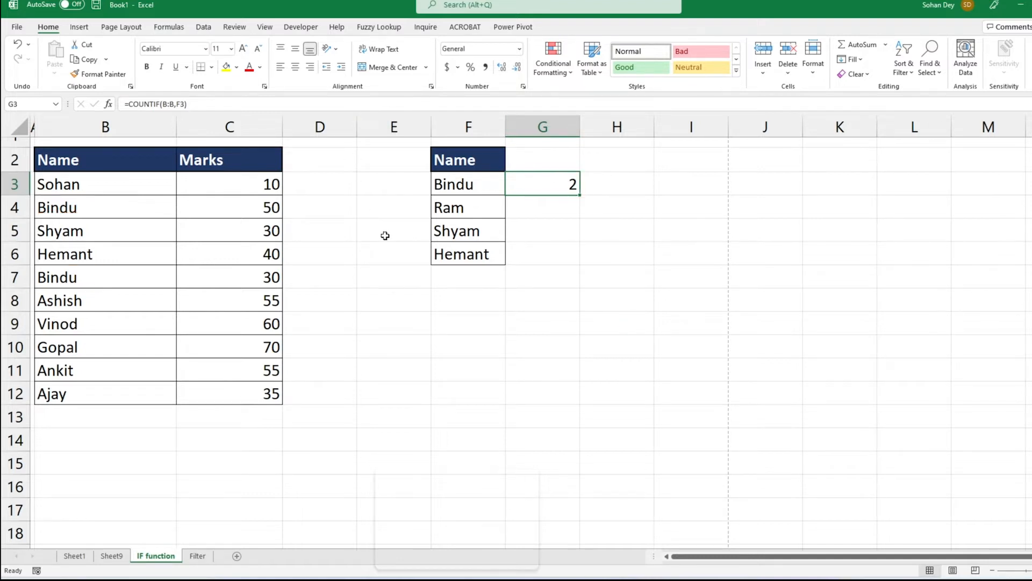
click(362, 188)
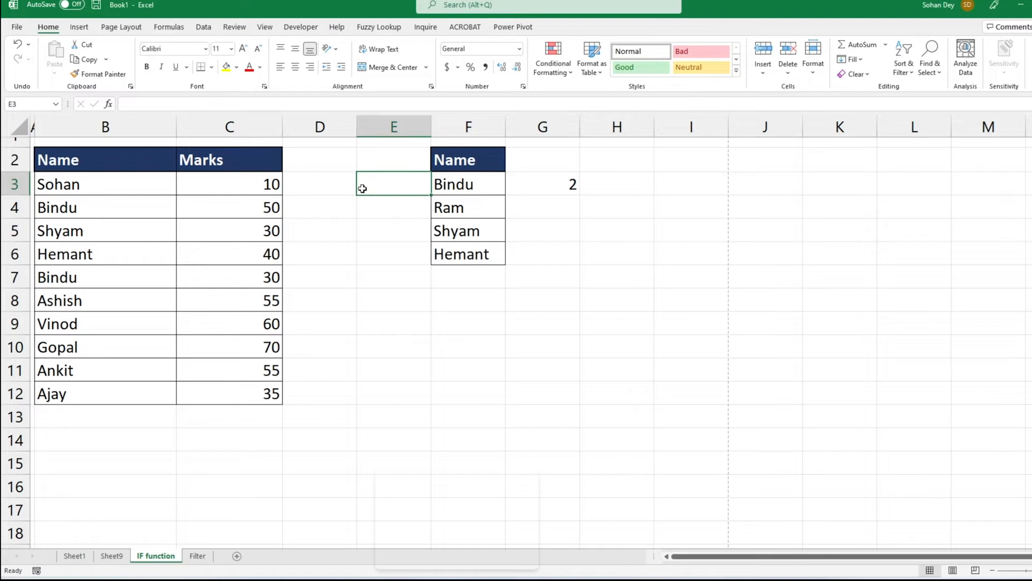
drag(334, 188, 323, 387)
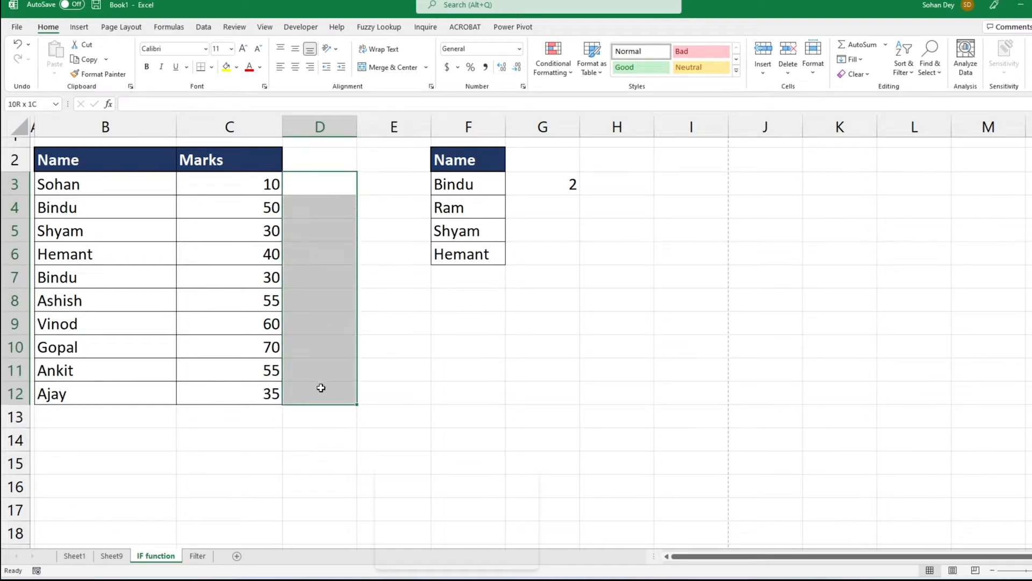
click(321, 181)
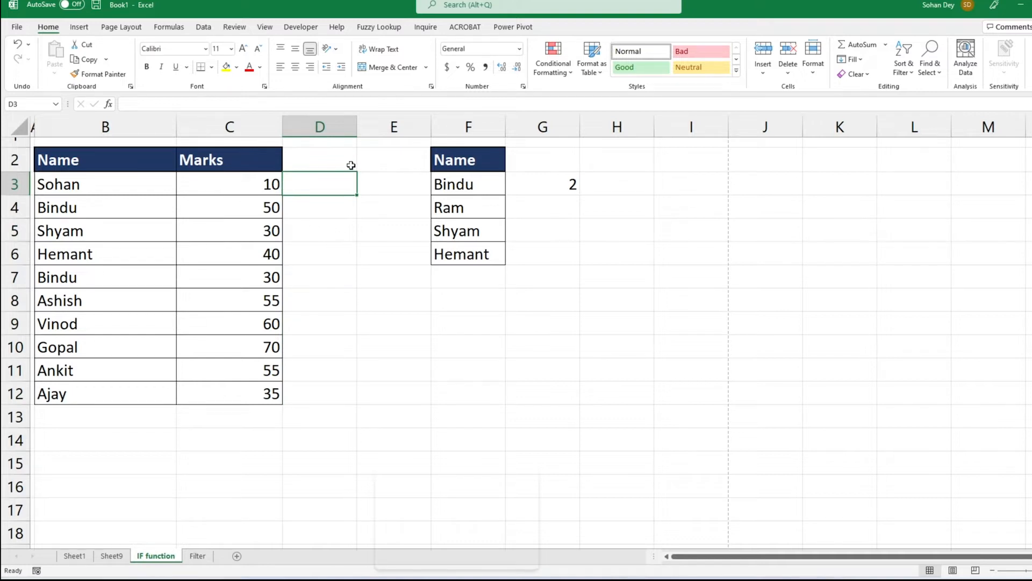
Enter the list options Yes in cell I2 and No in cell I3
click(673, 155)
text(Yes)
key(Return)
text(No)
key(Return)
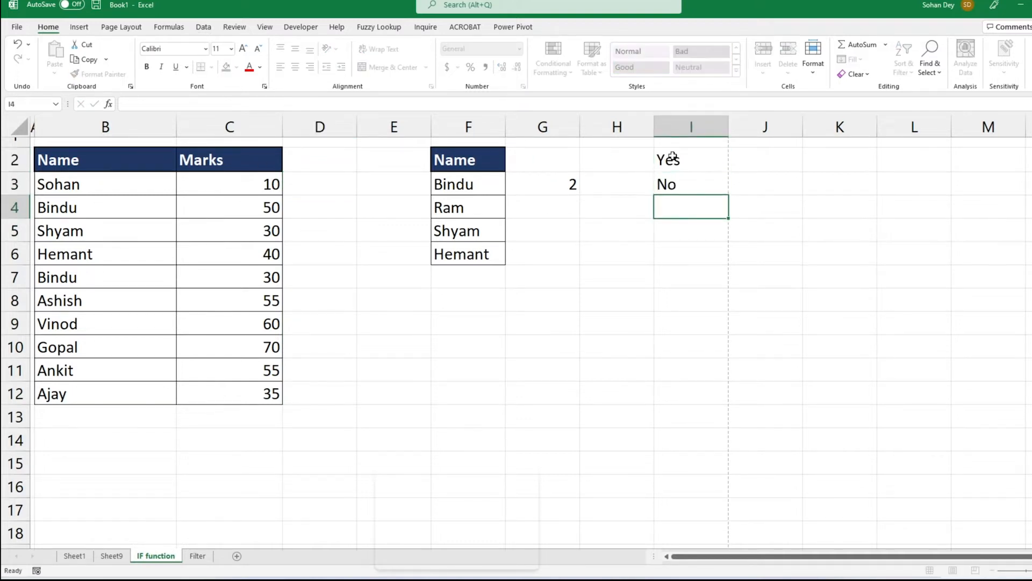
Add List data validation to cell D3 with source =$I$2:$I$3 and display its dropdown options
drag(321, 188, 310, 409)
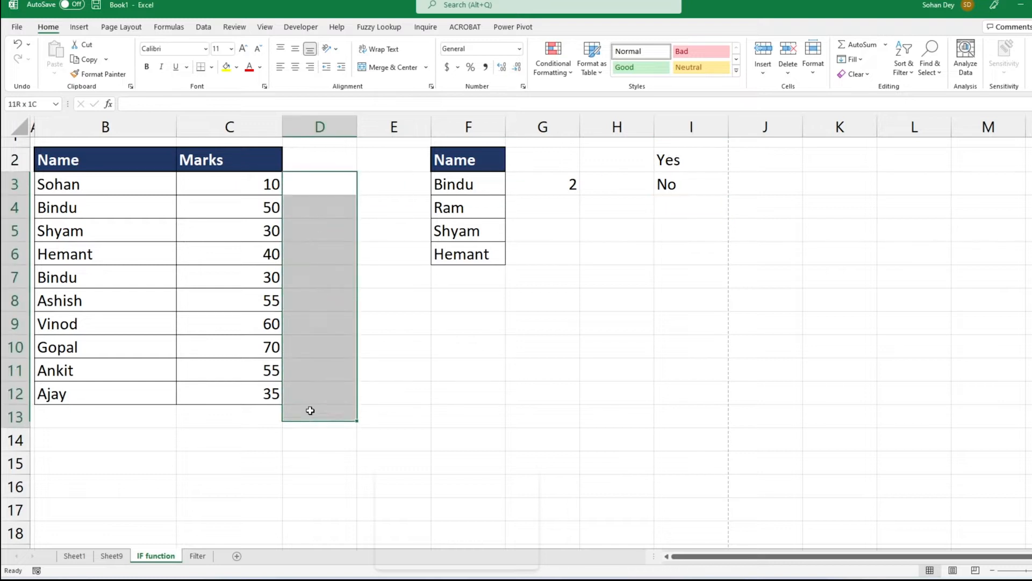
click(325, 185)
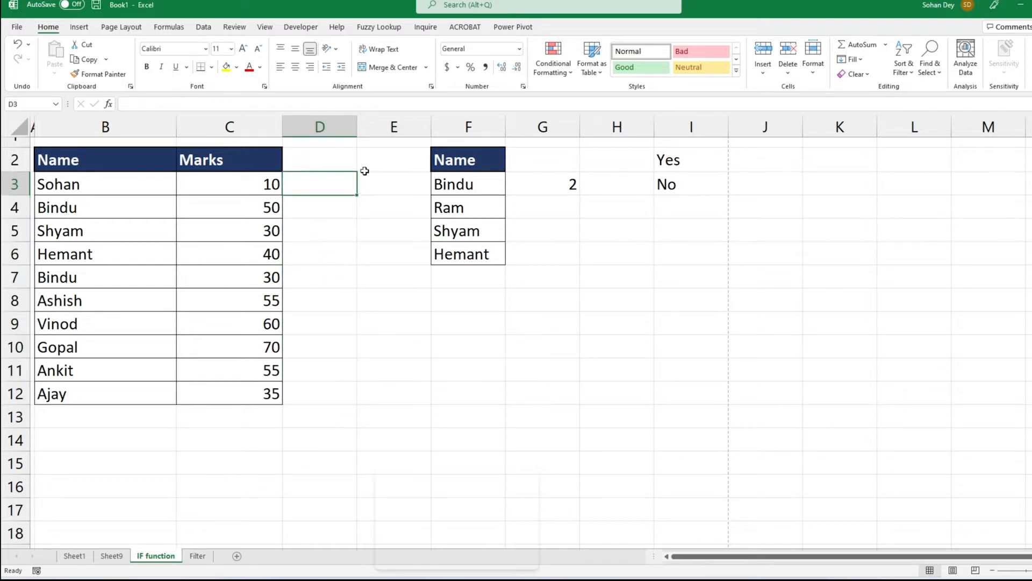
click(209, 30)
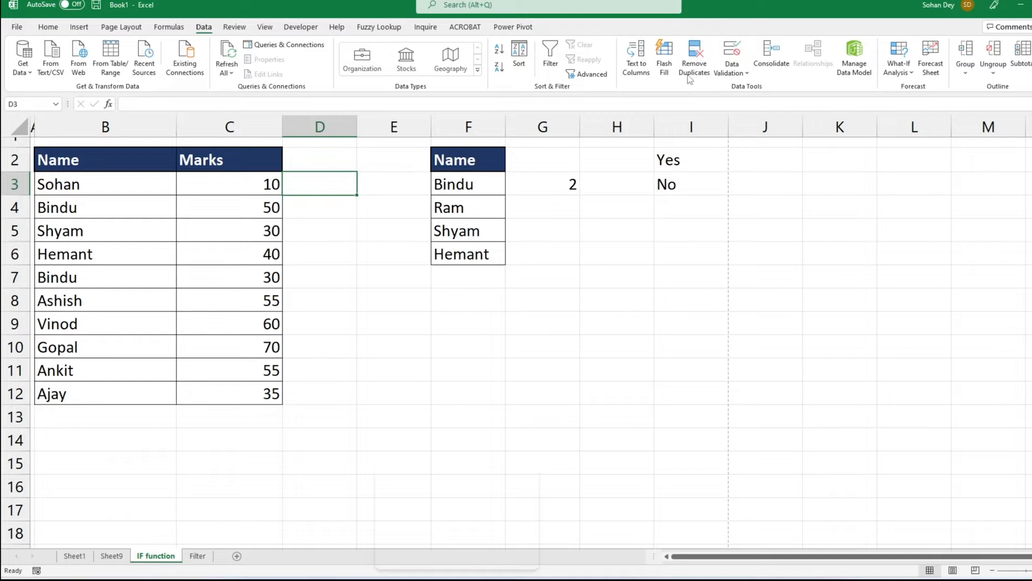
click(732, 69)
click(741, 103)
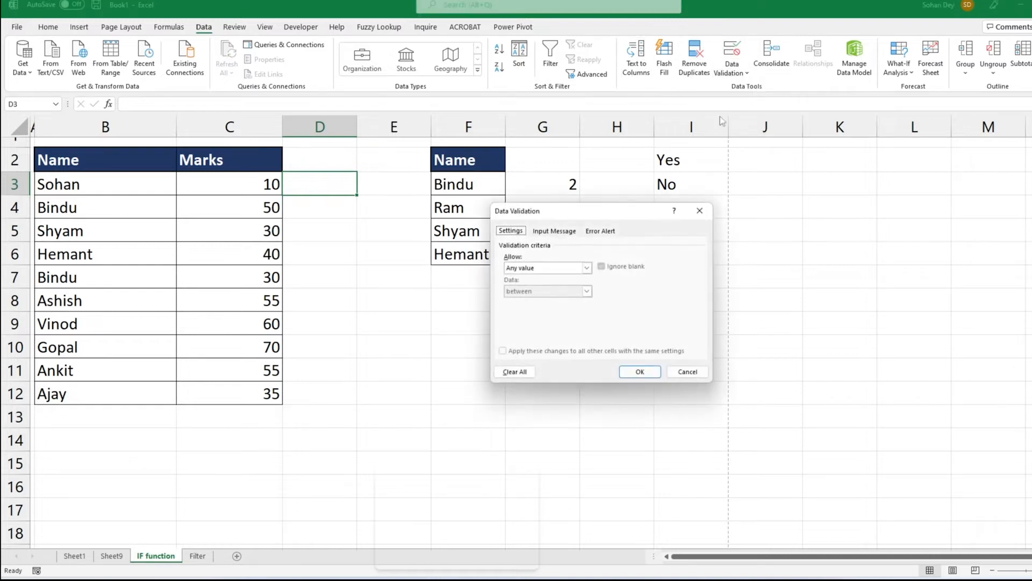
click(553, 269)
click(530, 299)
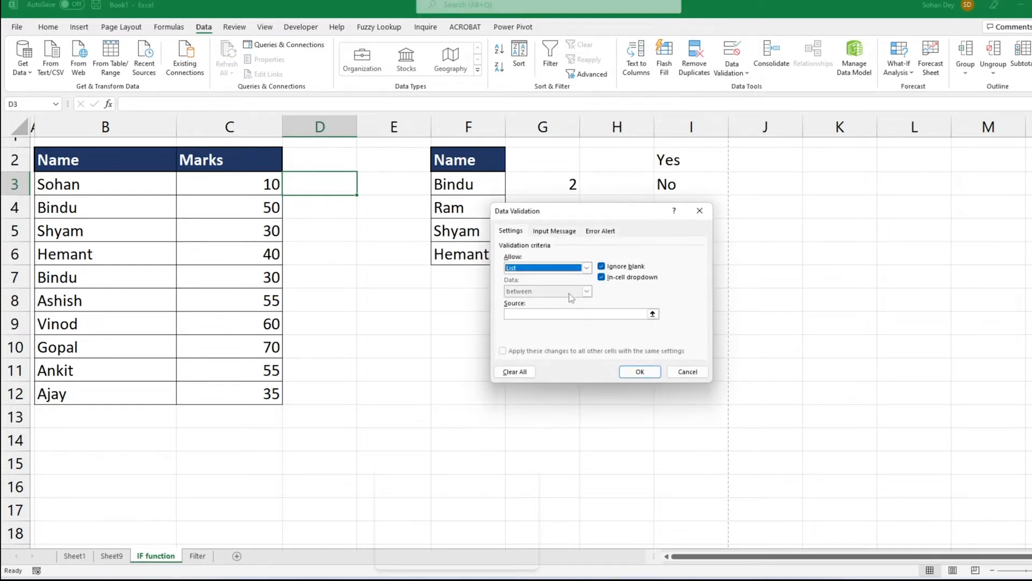
drag(583, 212, 563, 275)
drag(681, 157, 683, 186)
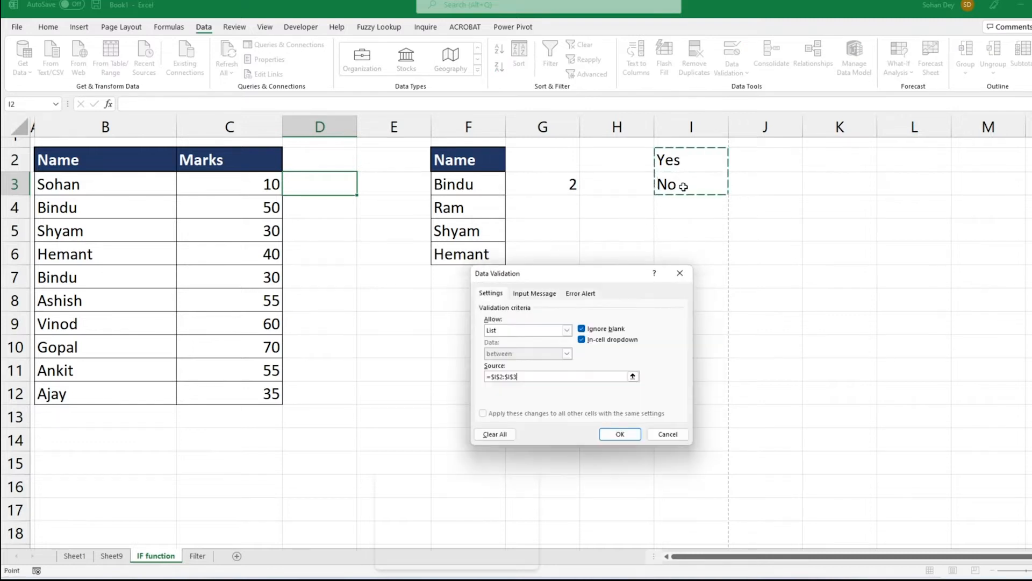
click(620, 433)
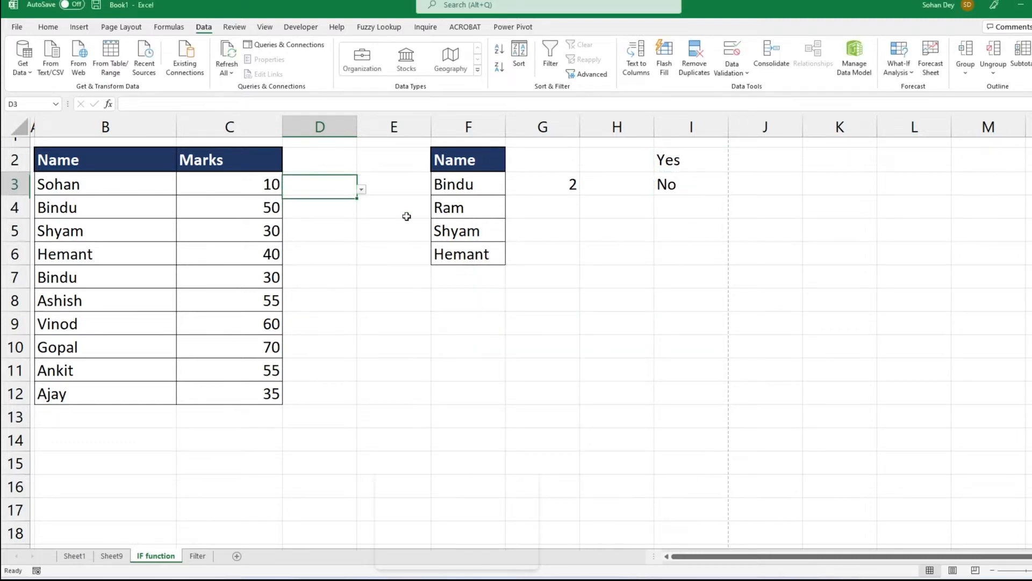
key(alt+Down)
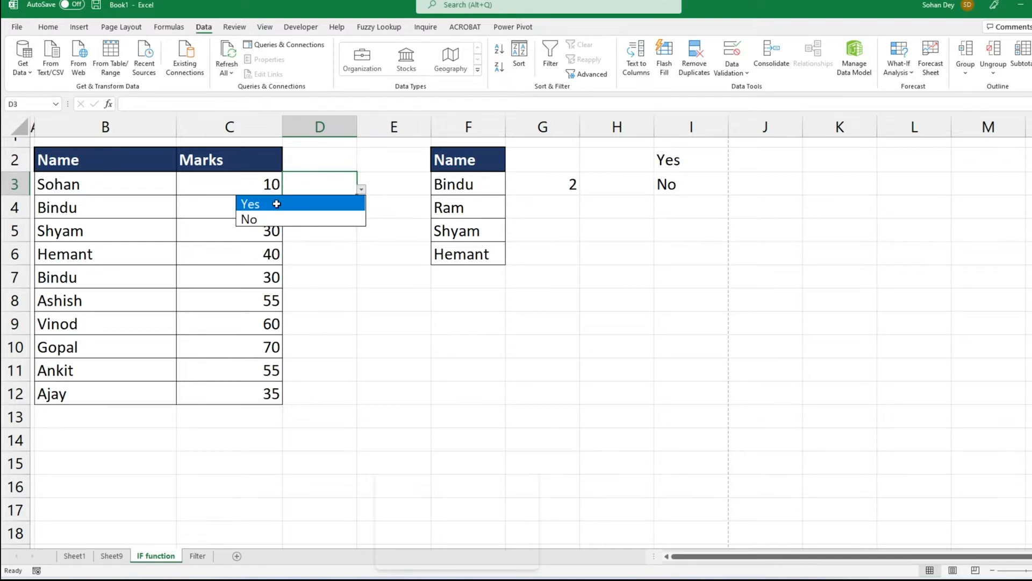
Replace the list options with Good in cell I2 and Bad in cell I3
click(674, 164)
click(693, 167)
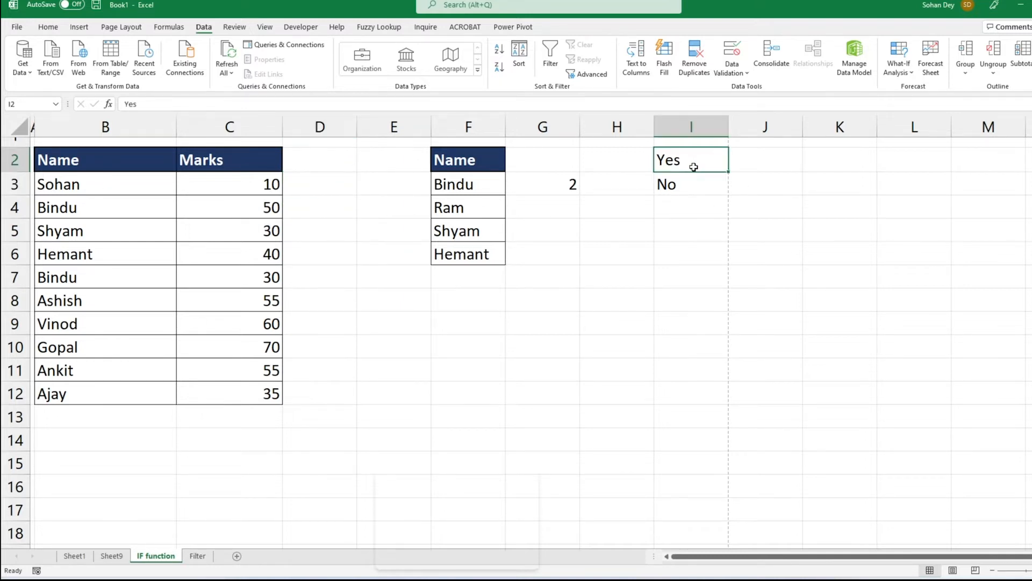
text(Good)
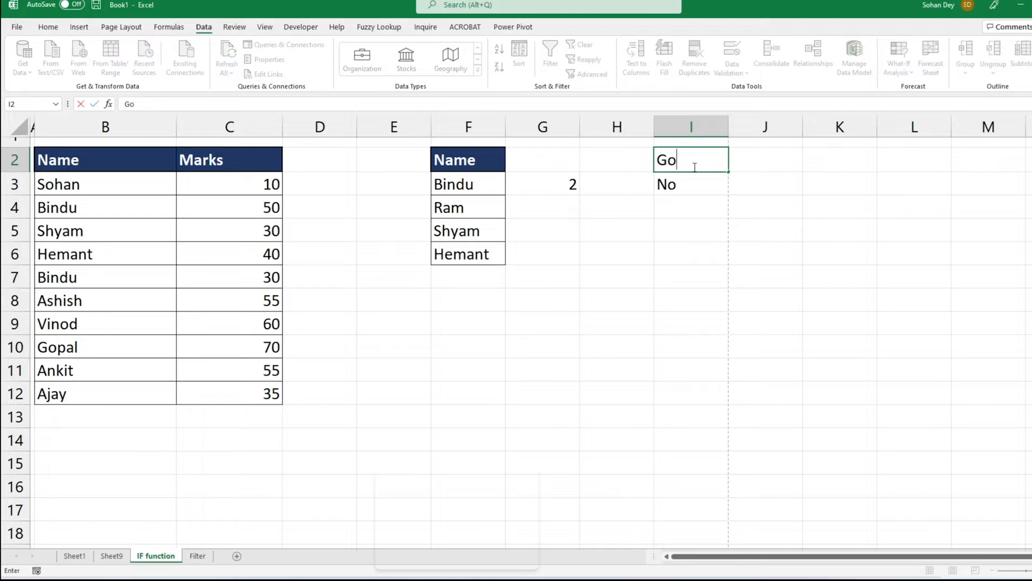
key(Return)
text(Bad)
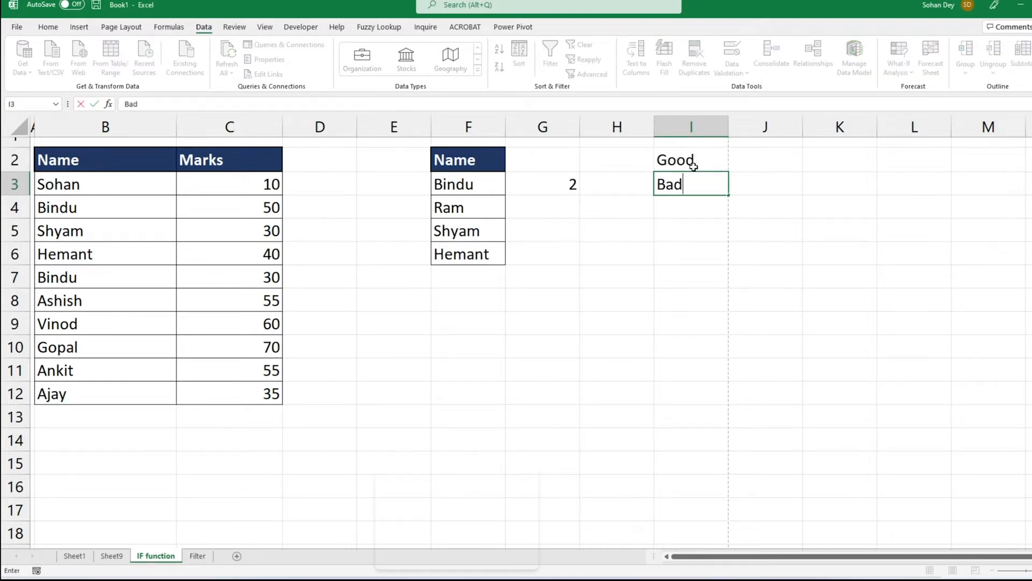
key(Return)
Open the dropdown in cell D3 to check its list options, then close it
click(318, 186)
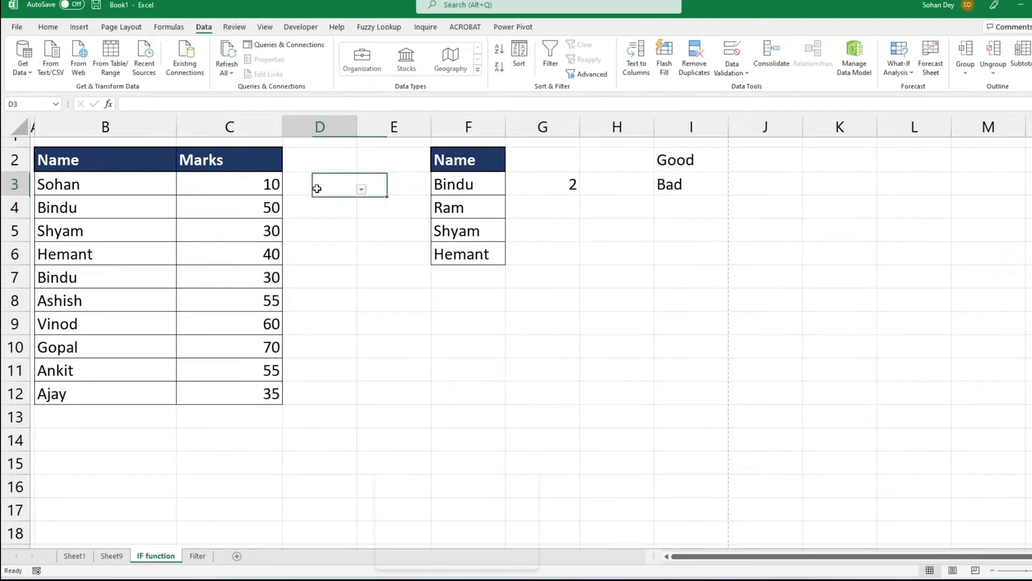
click(361, 189)
click(369, 262)
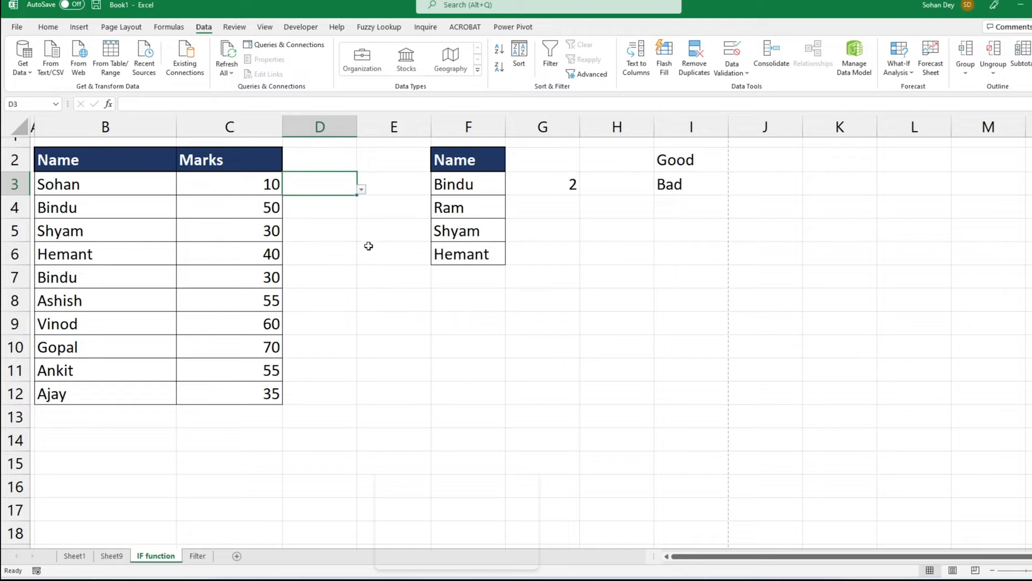
Jump from the Name header in B2 to the last filled cell of column B
click(218, 192)
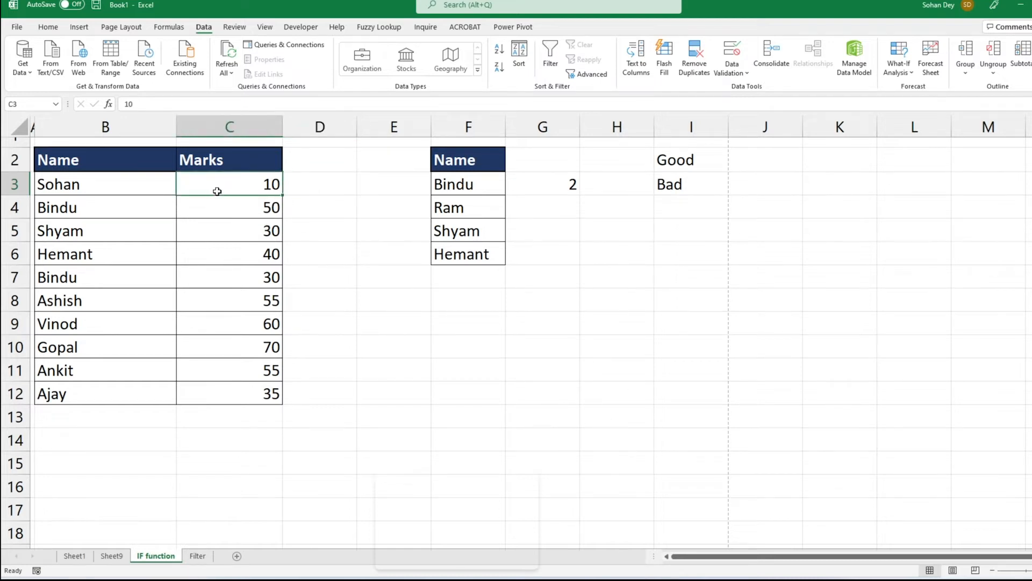
click(97, 169)
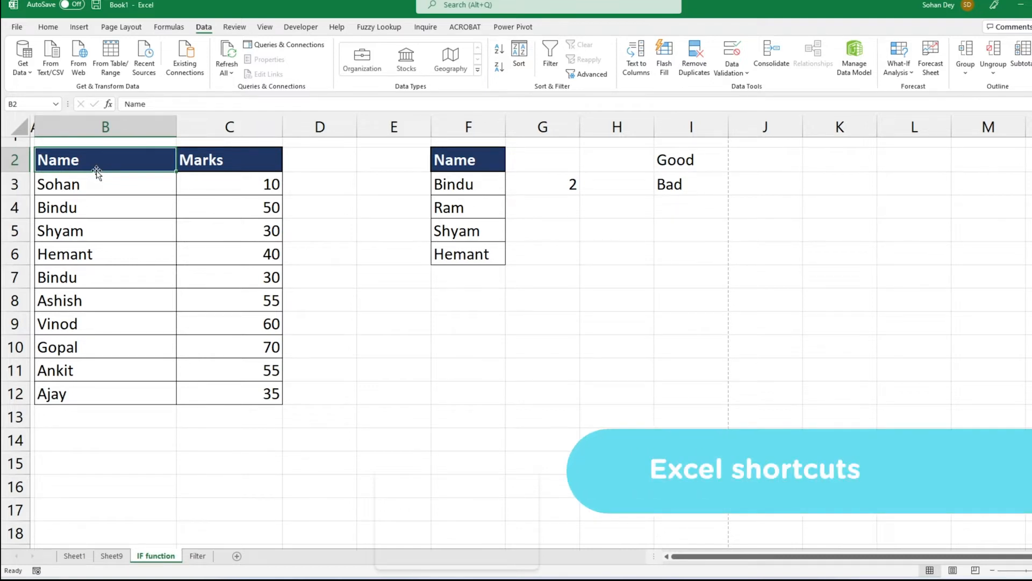
key(ctrl+Down)
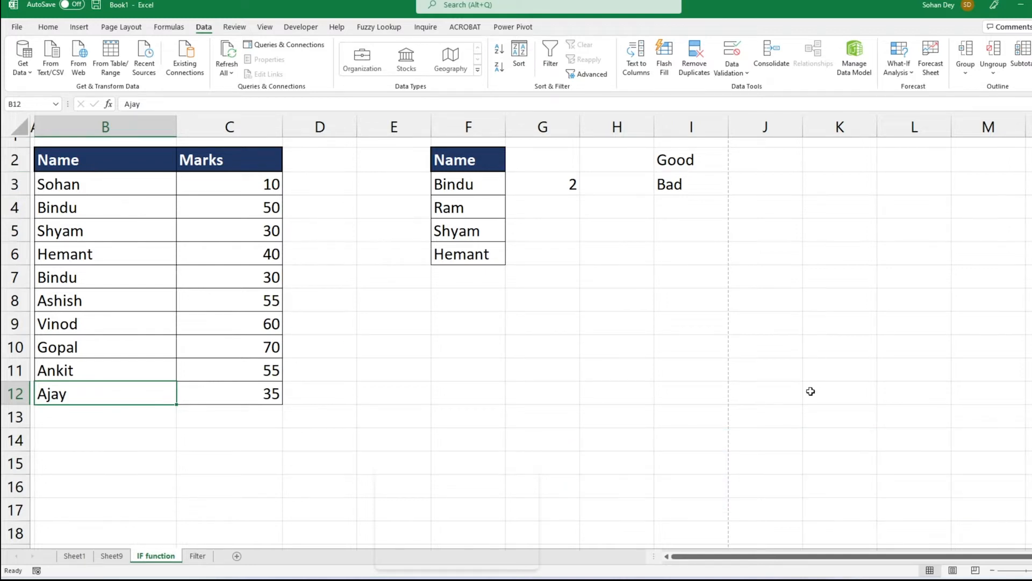
Fill the Marks column C2:C12 to the right across columns D and E
drag(262, 156, 369, 394)
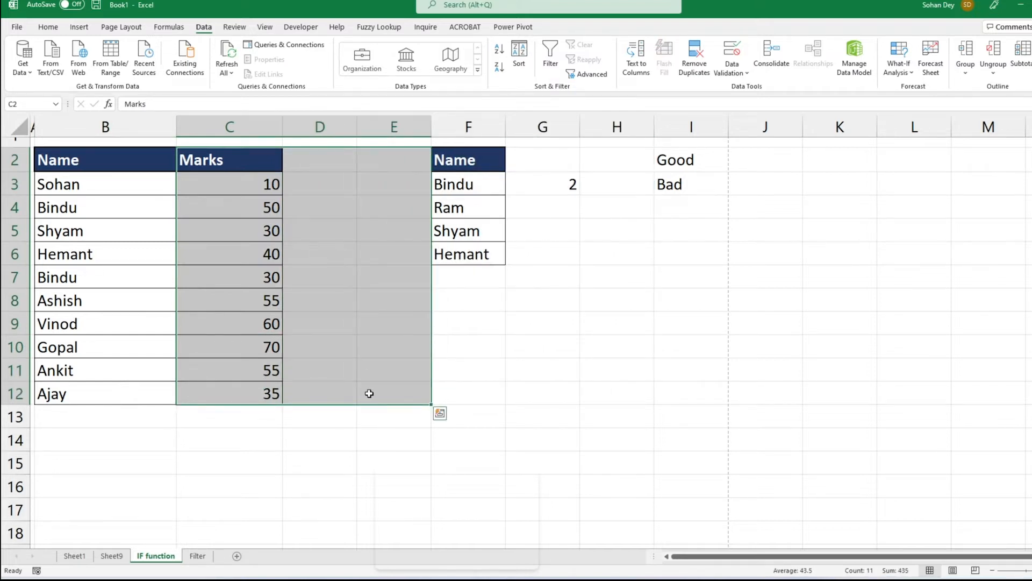
key(ctrl+r)
key(ctrl+q)
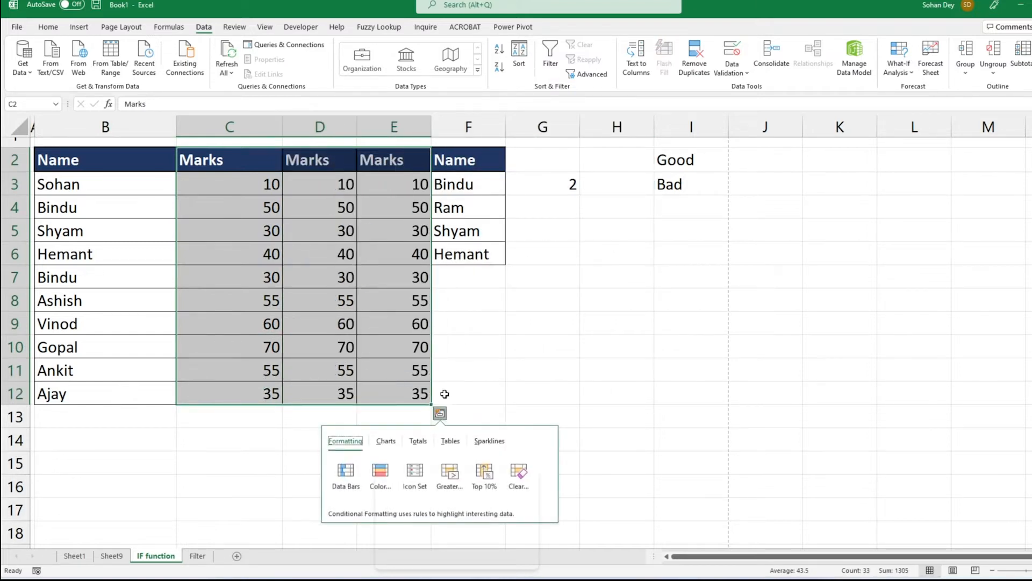
click(405, 396)
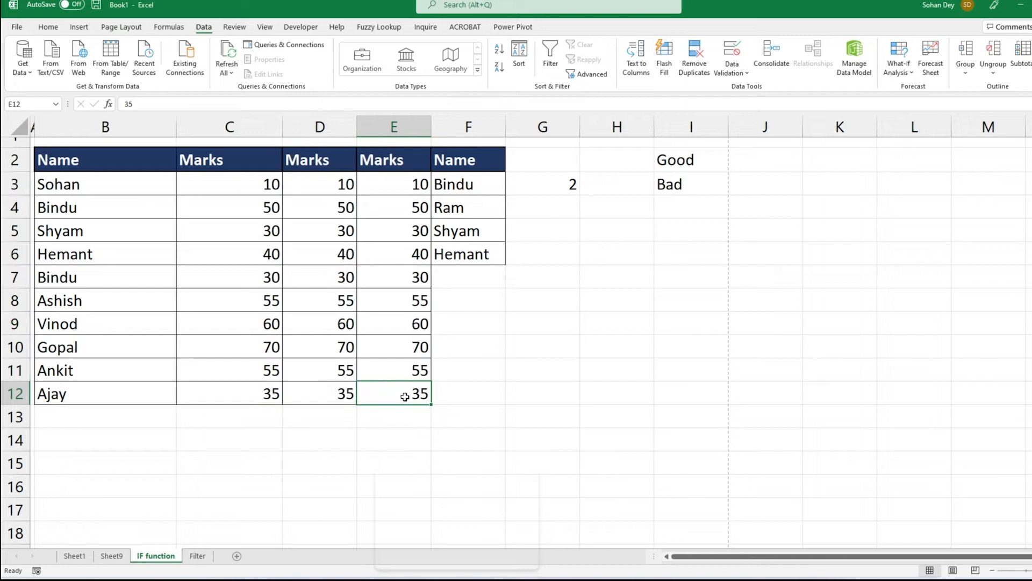
Jump between the edges of the table data along its last row, column E and the header row
click(103, 389)
key(ctrl+Right)
click(391, 168)
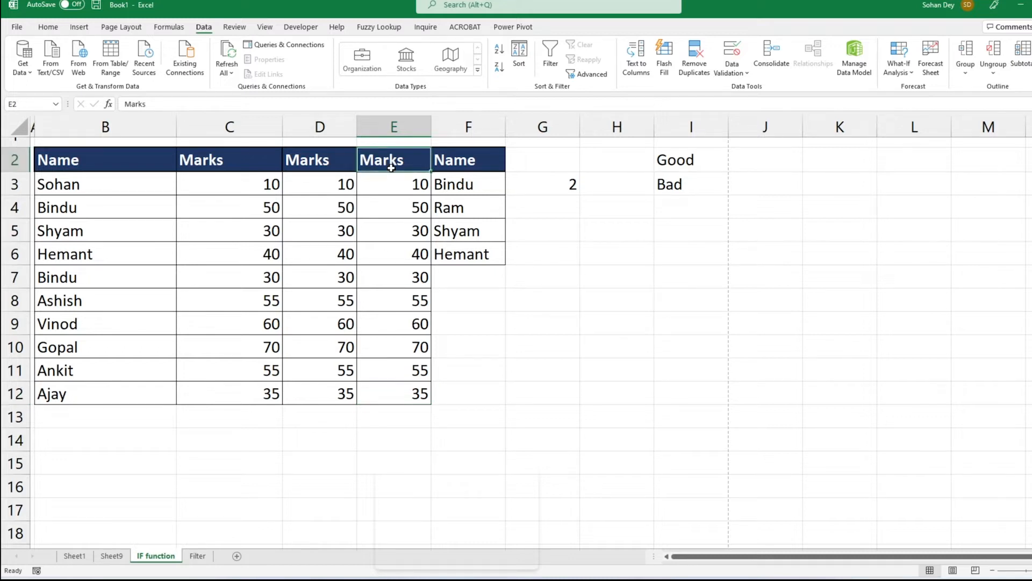
key(ctrl+Down)
key(ctrl+Up)
click(74, 160)
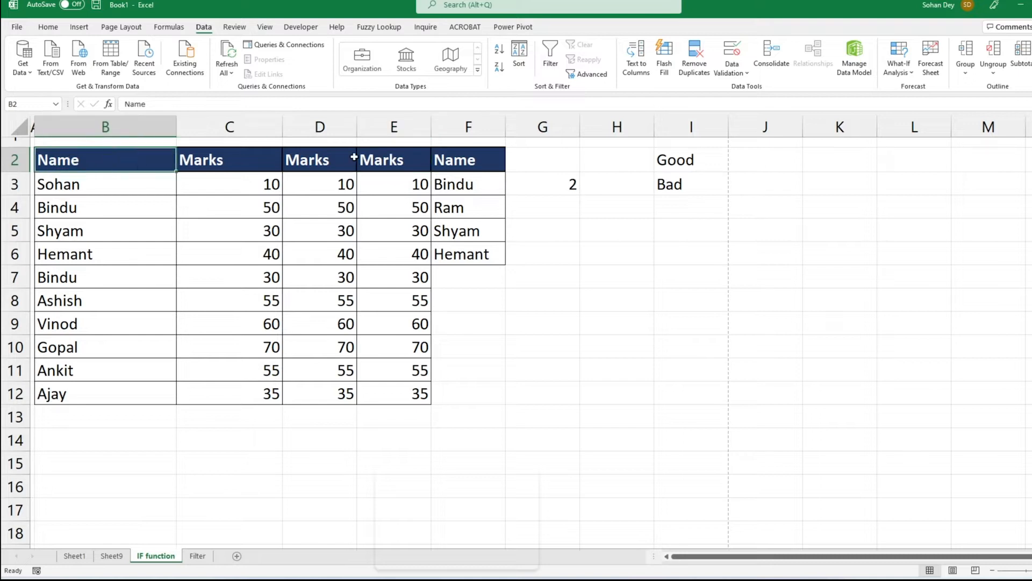
click(388, 162)
key(ctrl+Left)
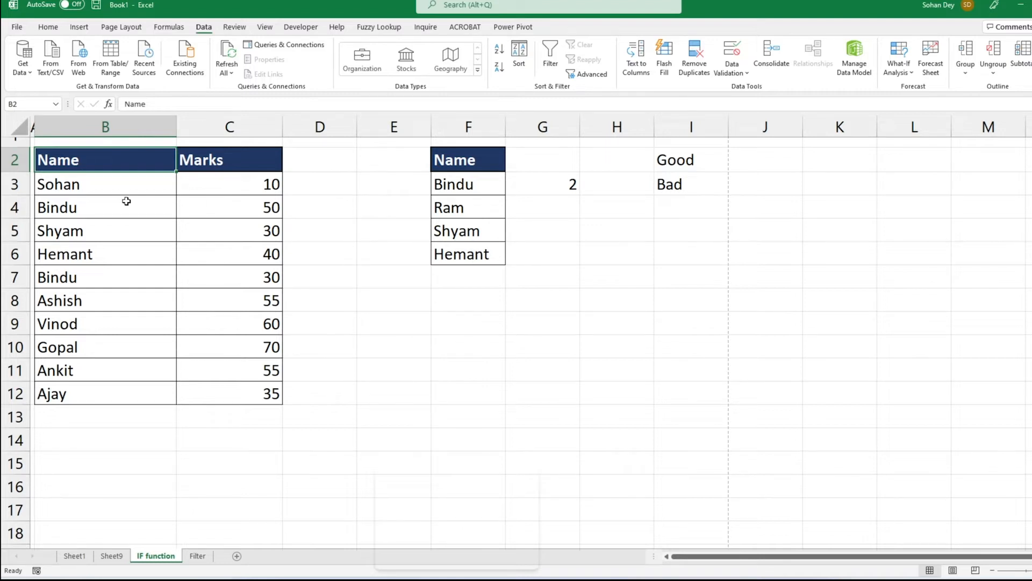
Turn on filtering for the Name and Marks headers
key(ctrl+shift+l)
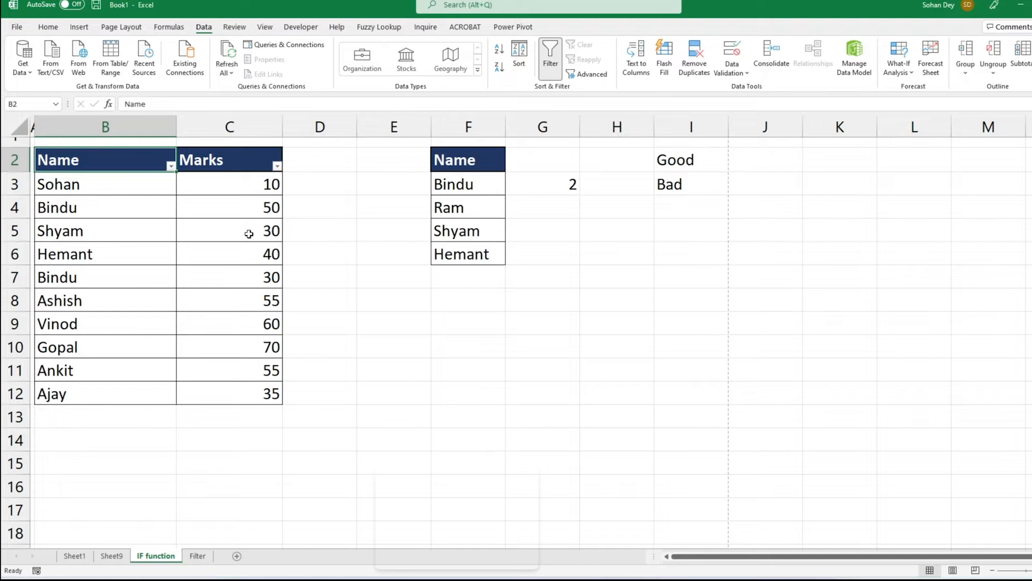
Select the marks in C3:C12 and view the number categories in Format Cells, closing it without changes
click(178, 185)
key(ctrl+shift+Down)
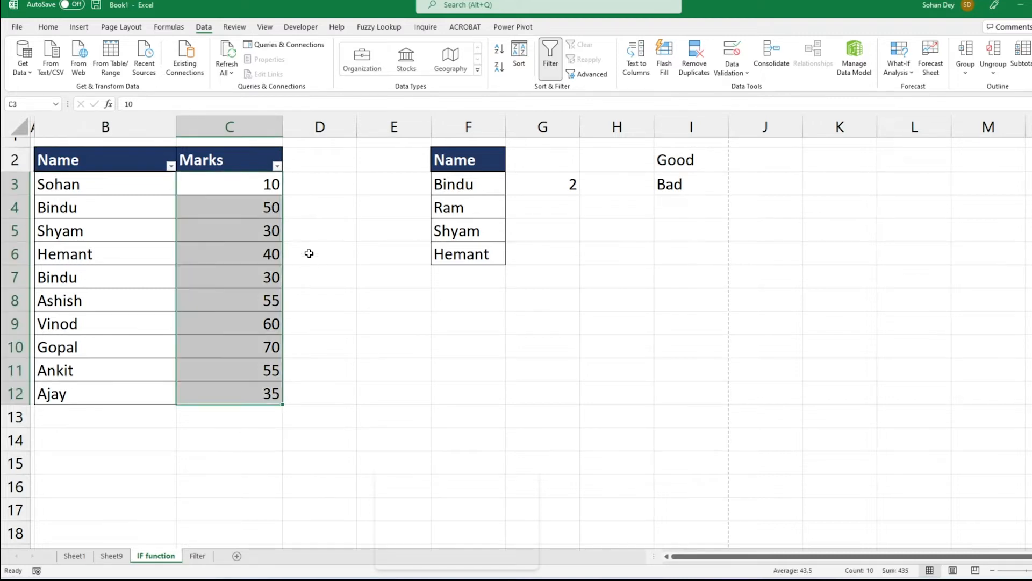
right_click(250, 188)
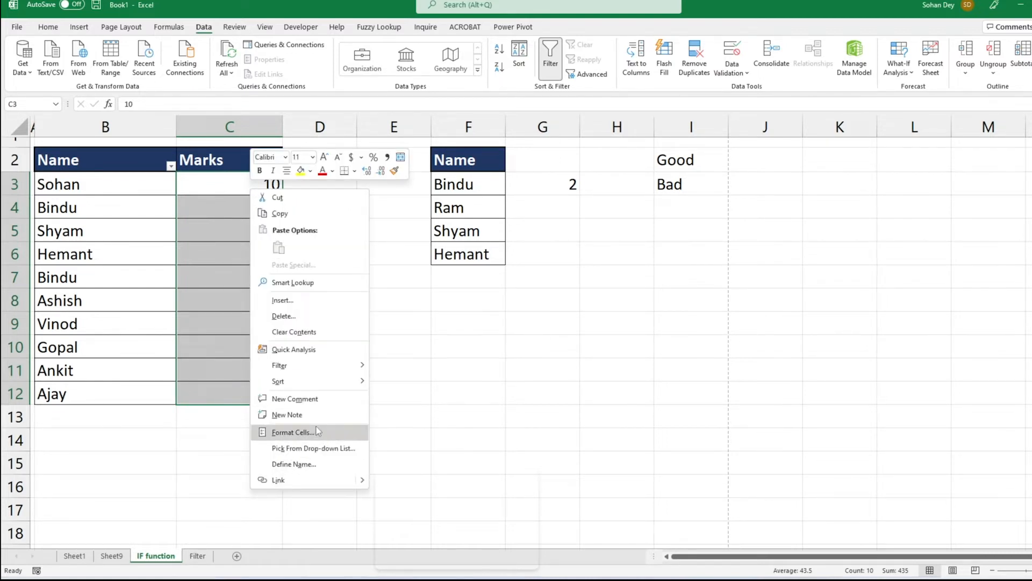
key(Escape)
key(ctrl+1)
drag(304, 291, 439, 135)
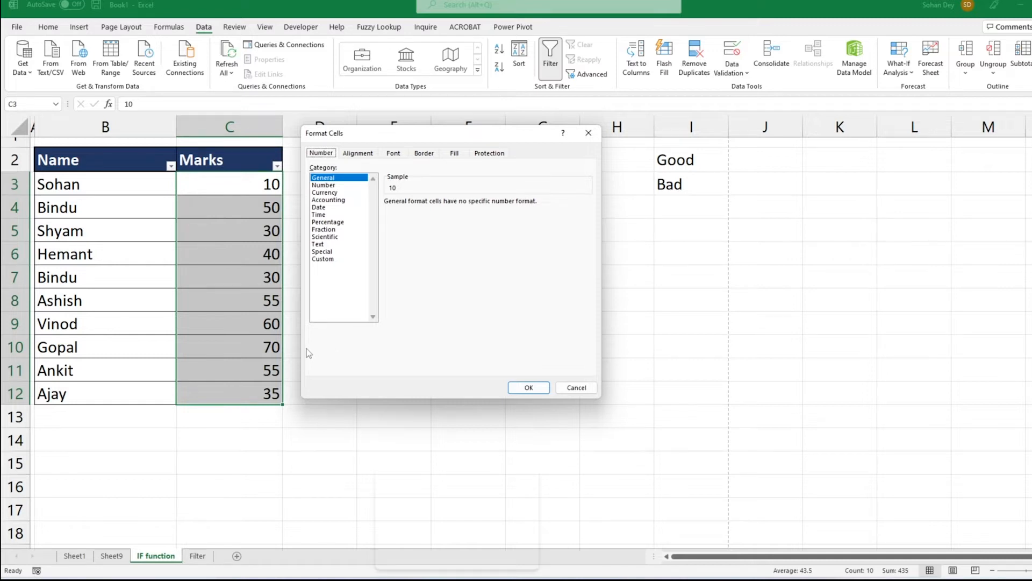
key(Escape)
click(258, 215)
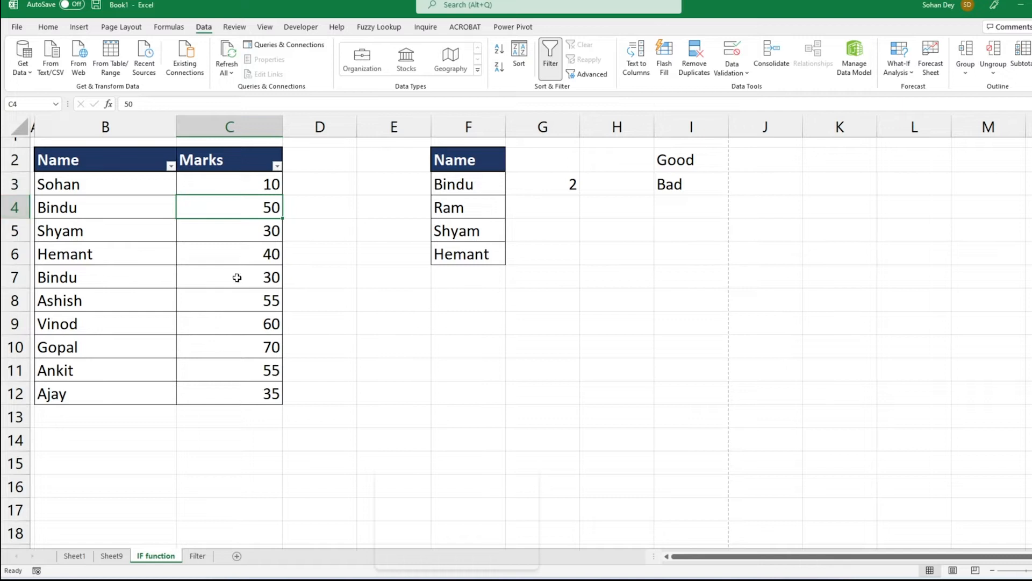
Hide row 4 of the worksheet
click(14, 208)
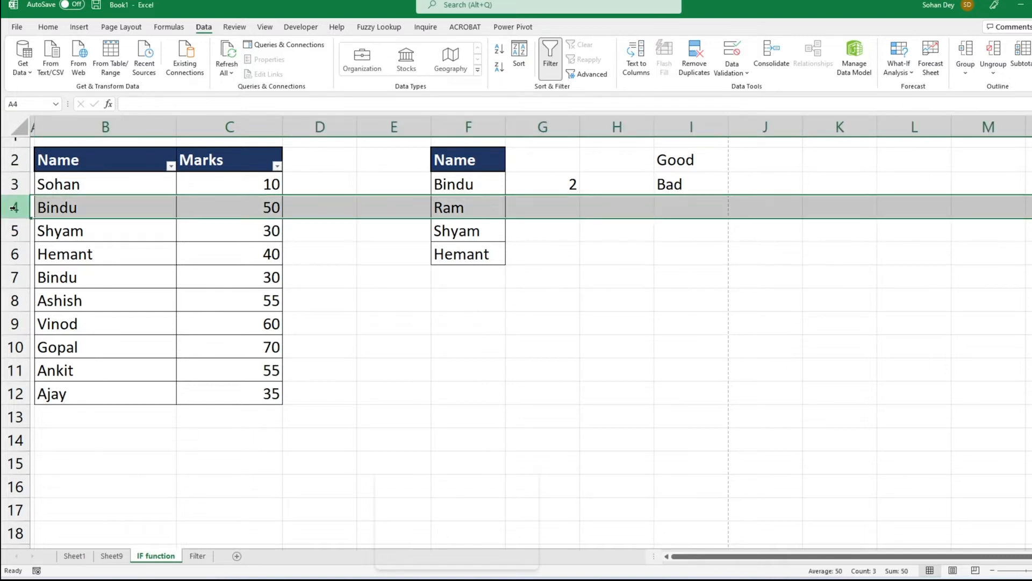
right_click(16, 210)
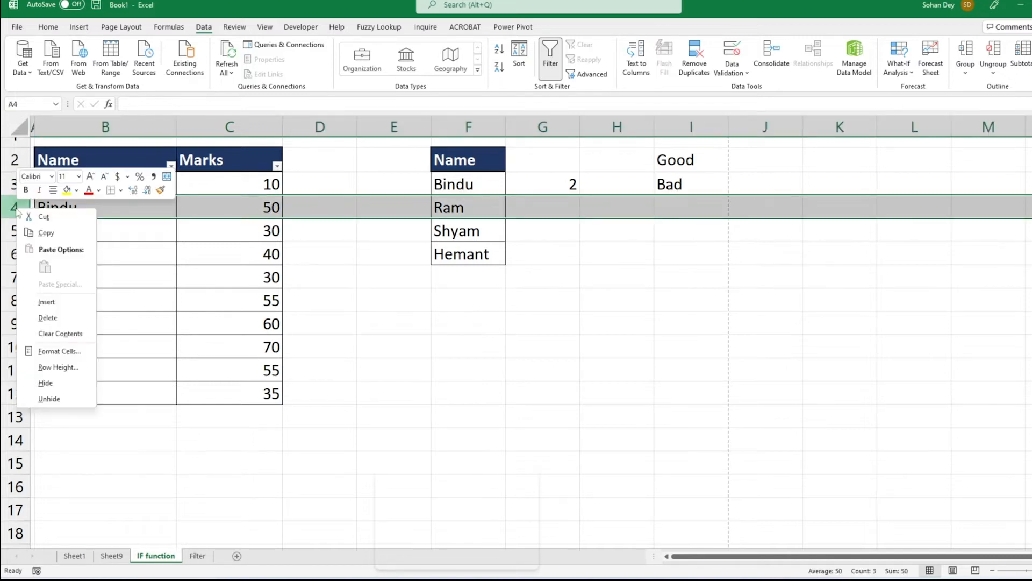
click(45, 383)
drag(467, 255, 403, 252)
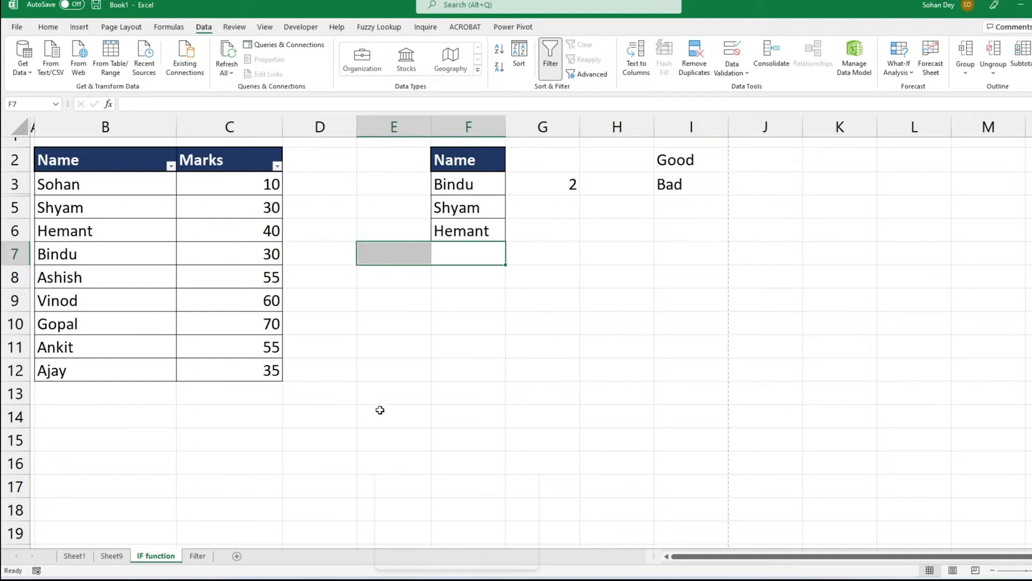
Hide columns H and I
drag(588, 126, 688, 127)
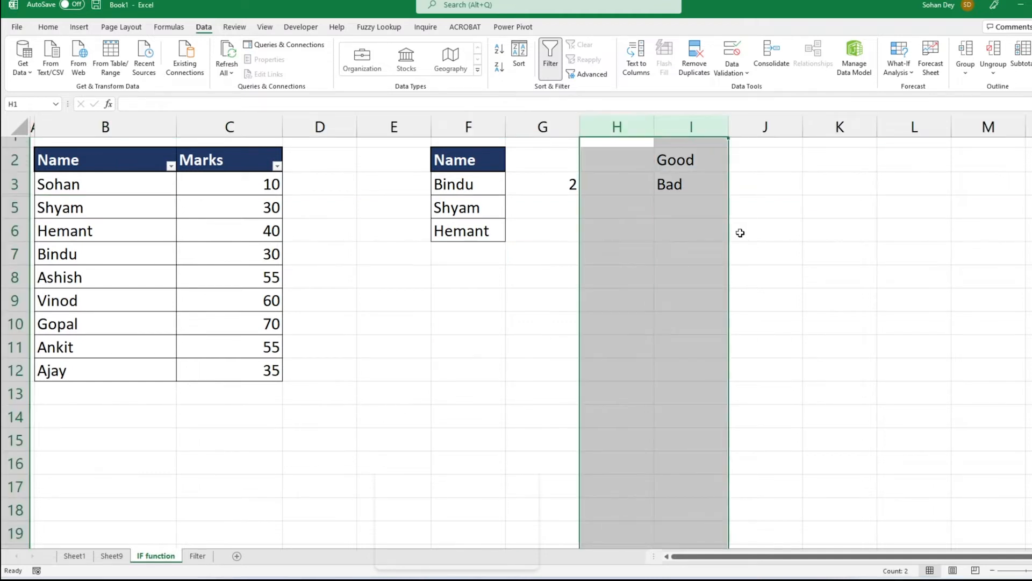
right_click(688, 129)
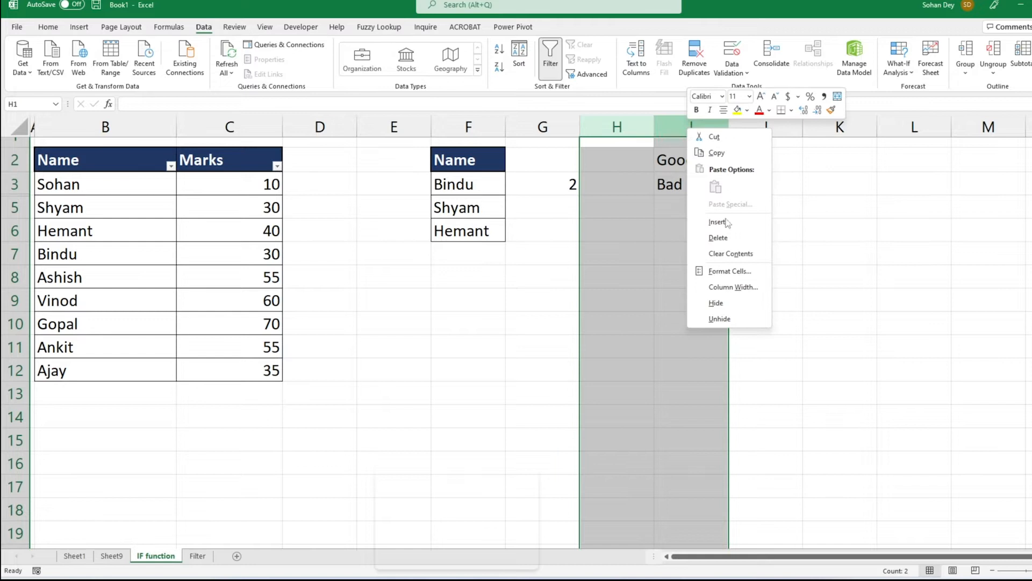
click(716, 303)
click(618, 199)
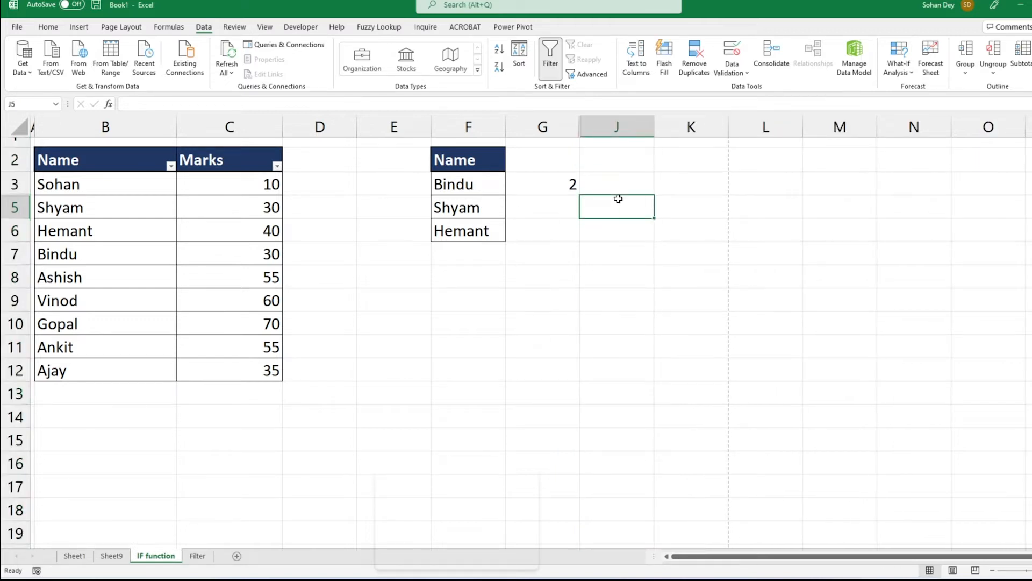
Turn off filtering on the marks table headers
key(ctrl+Home)
click(242, 160)
key(ctrl+shift+l)
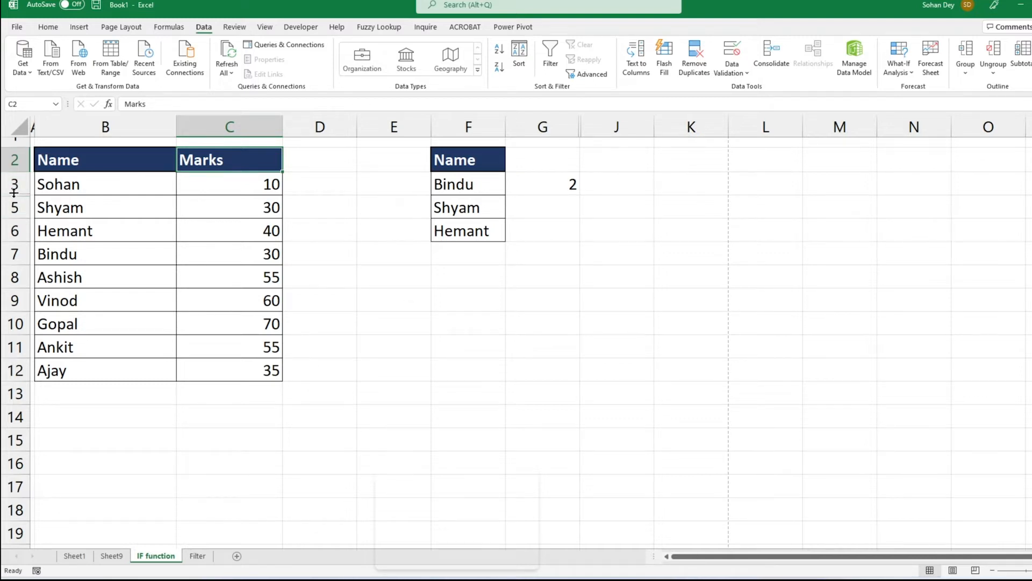
Unhide row 4 between rows 3 and 5
drag(14, 182, 15, 207)
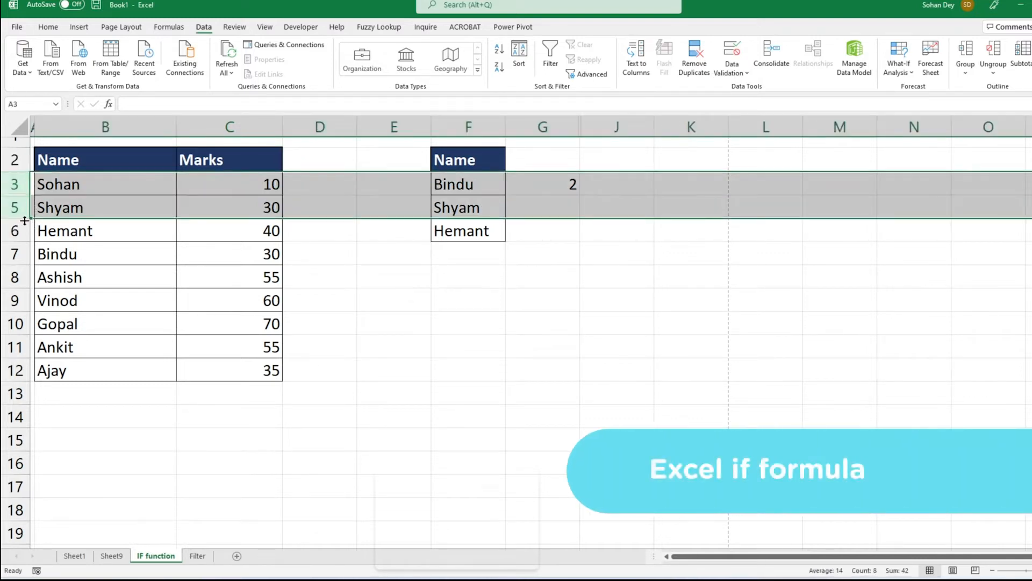
right_click(16, 192)
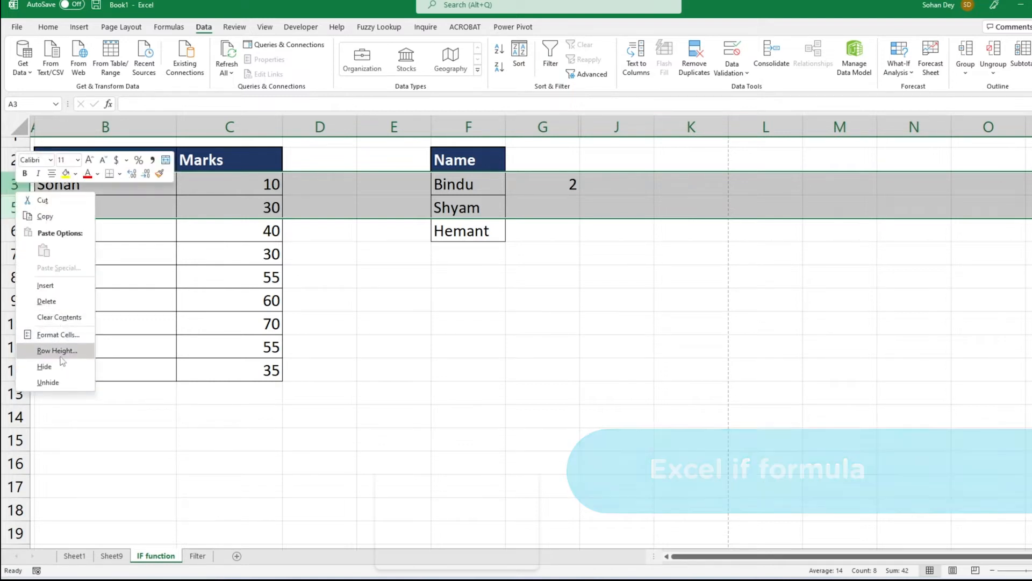
click(60, 383)
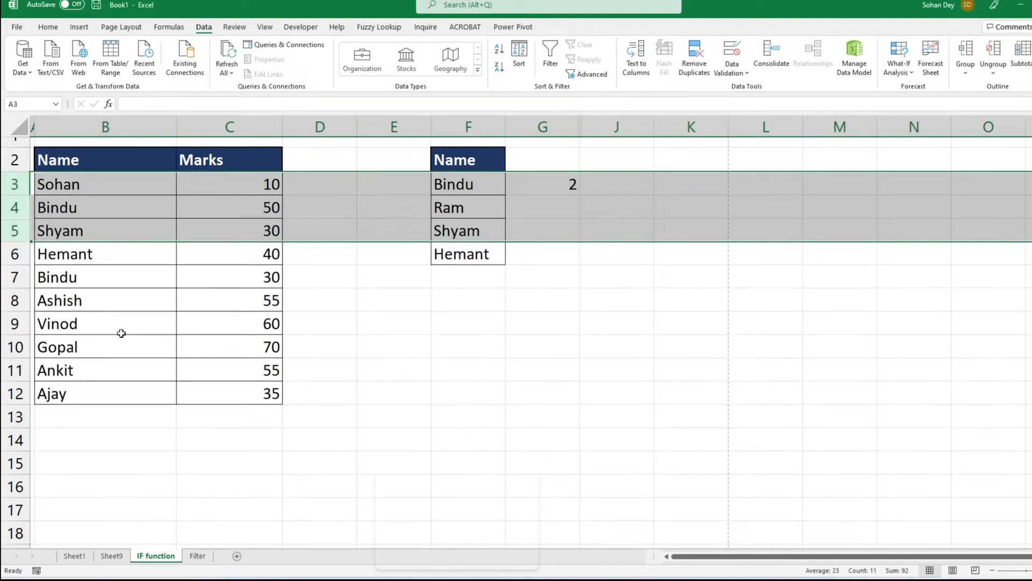
click(101, 224)
Review the marks in C3:C12
drag(272, 180, 274, 394)
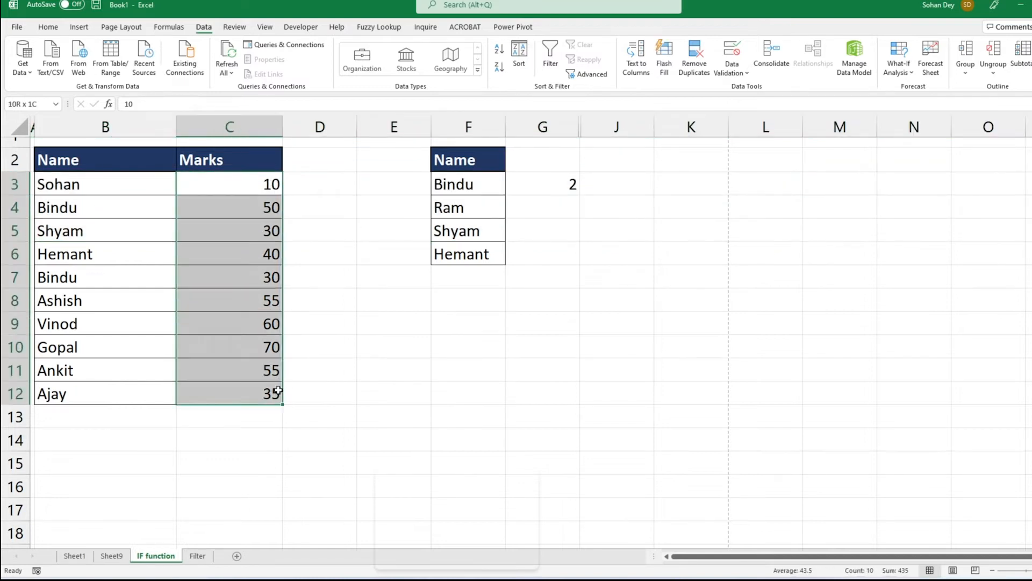
click(312, 199)
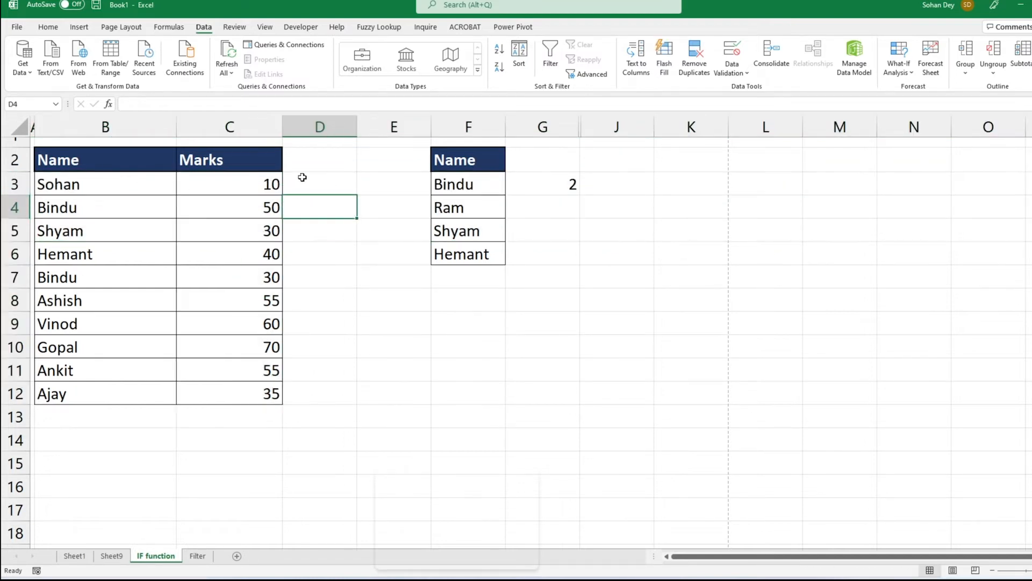
click(273, 179)
key(Down)
key(Down)
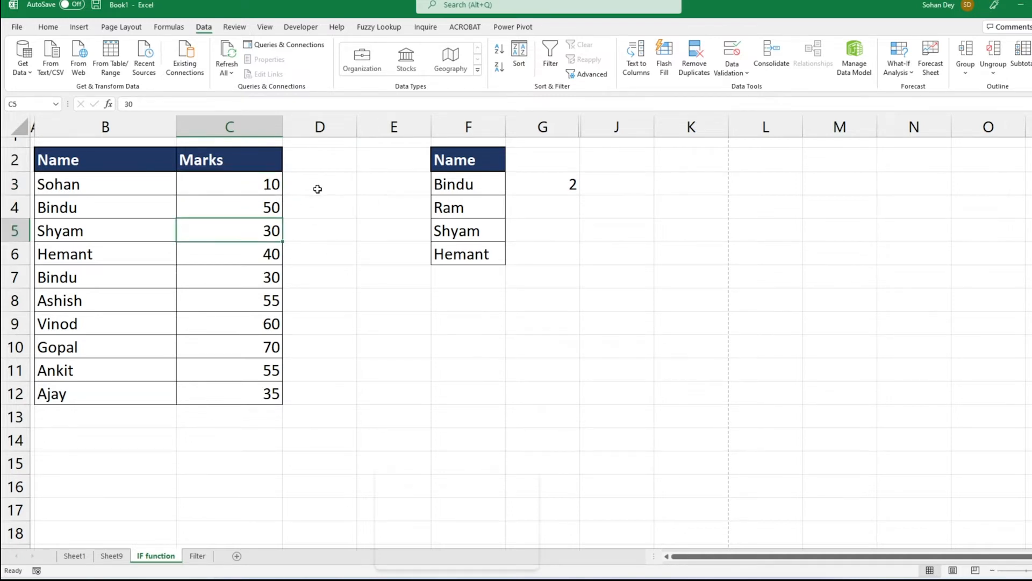
Enter =IF(C3>30,"Pass","Fail") in D3 to grade the first student's marks
click(318, 183)
key(Down)
key(Up)
text(=if)
key(Tab)
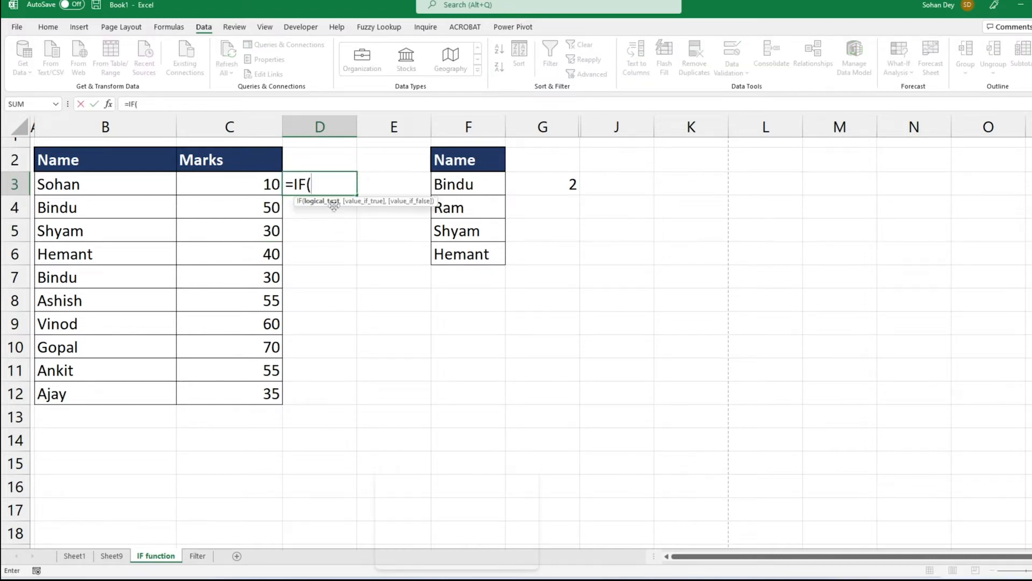
click(253, 185)
text(>30,)
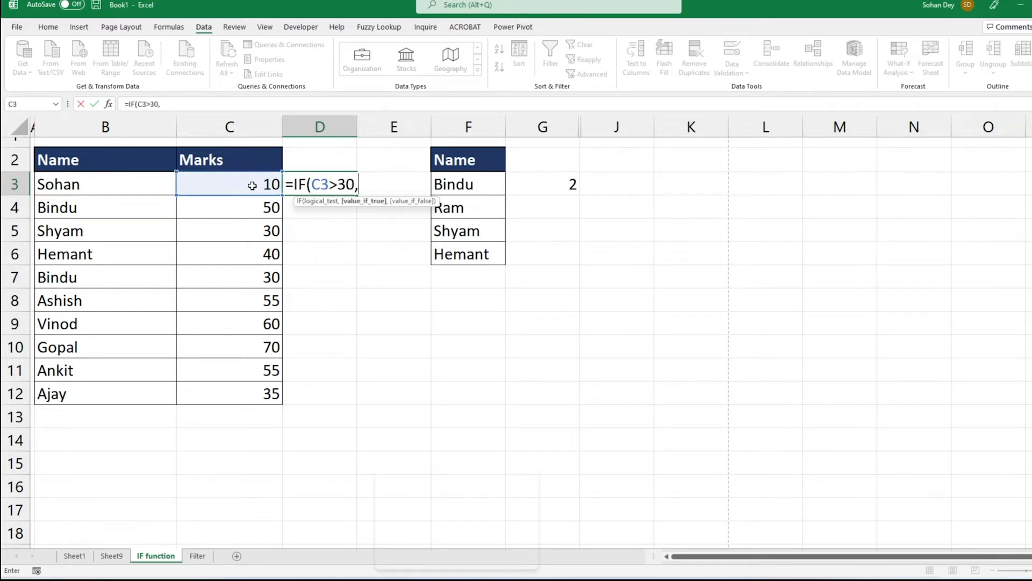
text("Pass",)
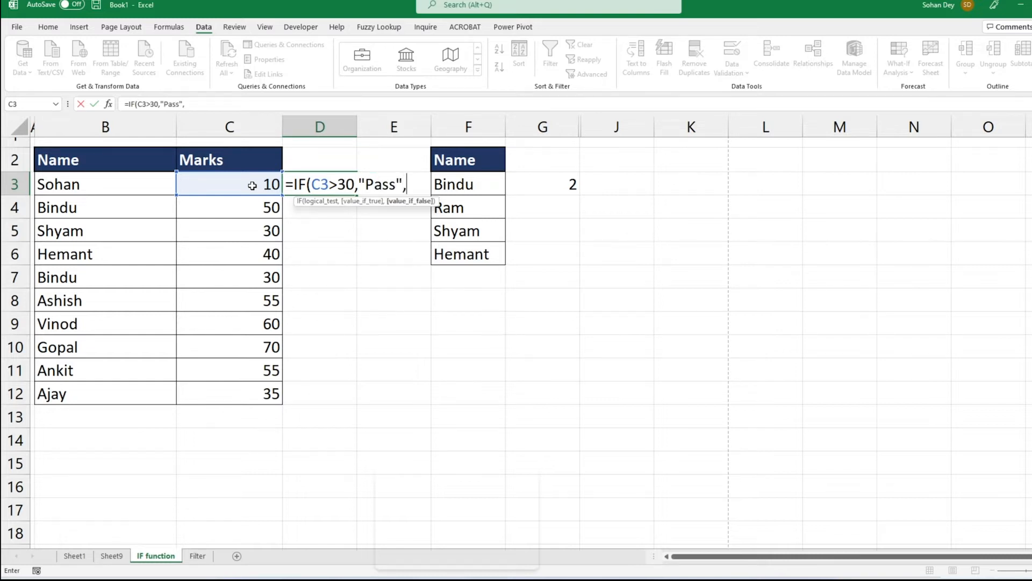
text("Fai)
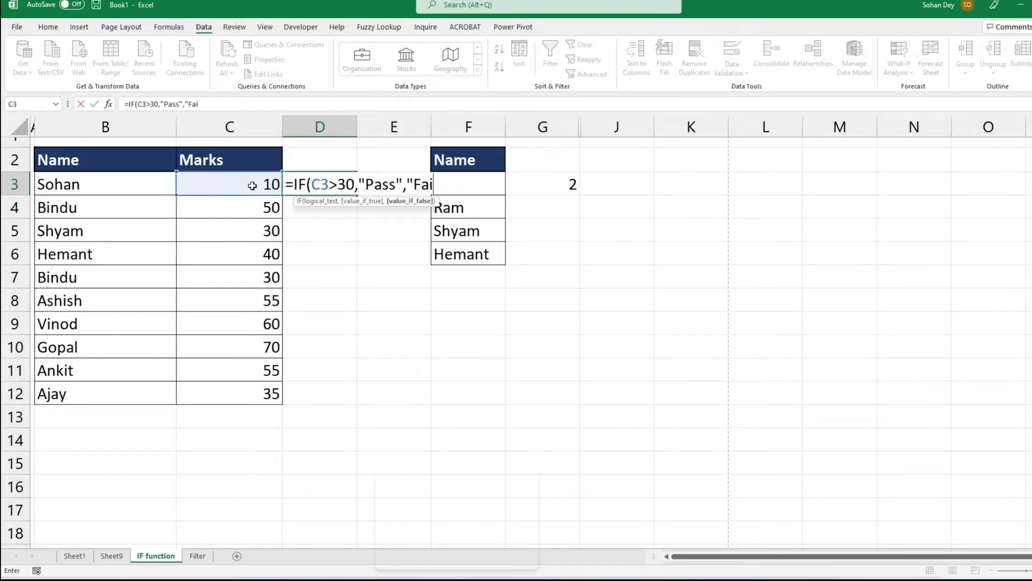
text(l"))
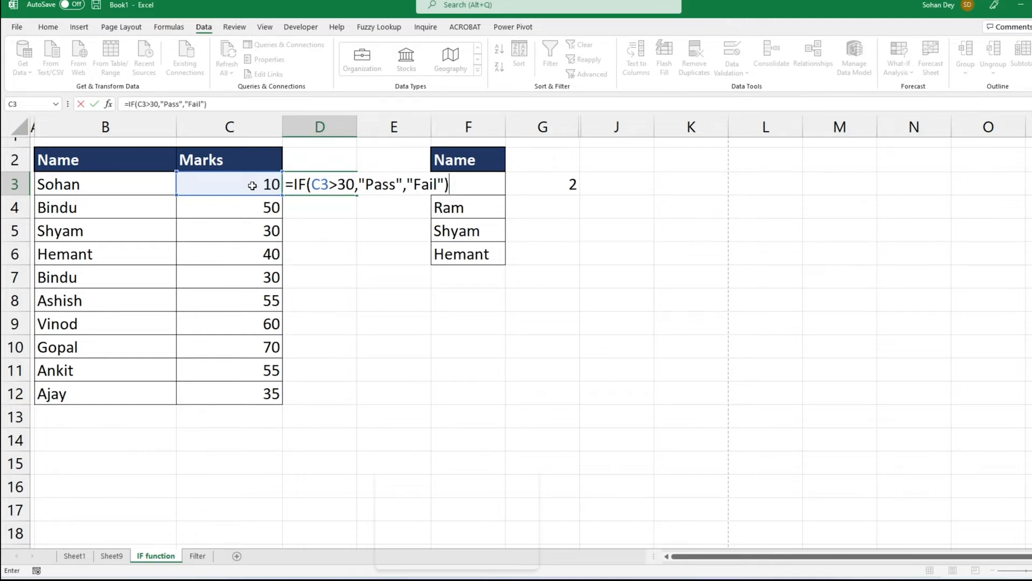
key(Return)
Fill the IF formula from D3 down to D12 to grade every row of the marks table
key(Up)
key(Left)
key(ctrl+Down)
key(Right)
key(ctrl+shift+Up)
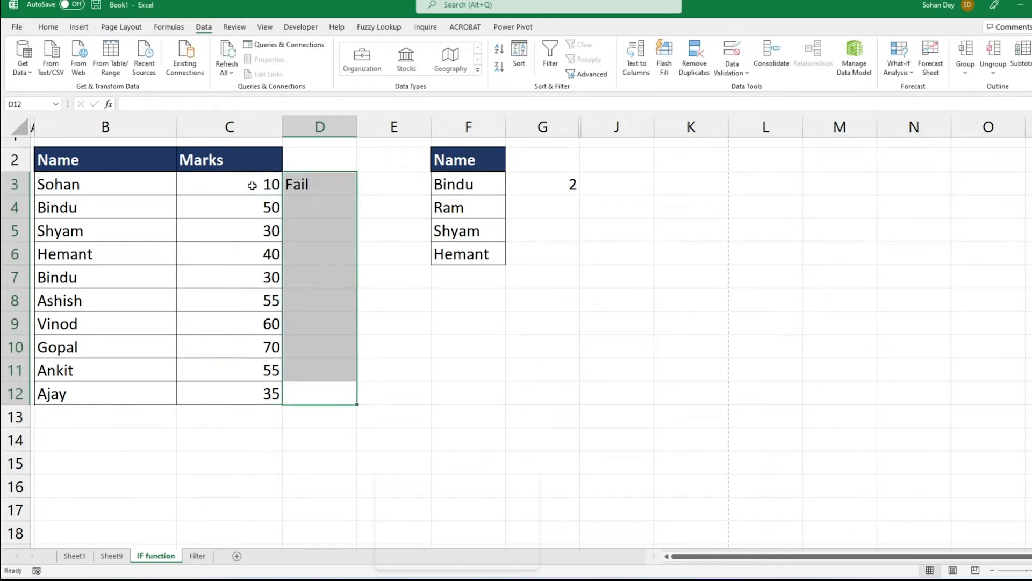
key(ctrl+d)
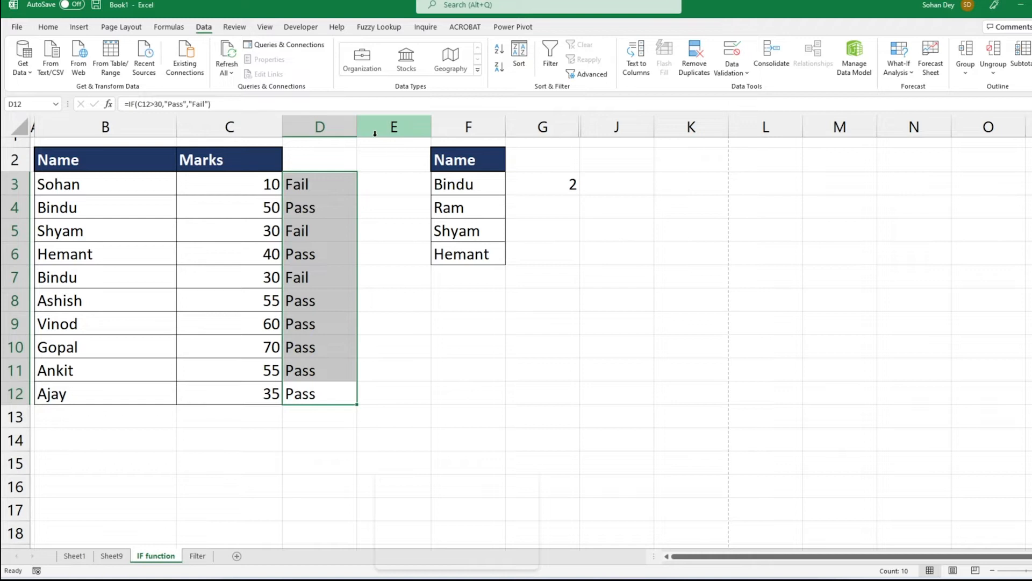
Widen column D slightly and clear the Pass/Fail results from D3:D12
drag(356, 127, 375, 159)
key(ctrl+Up)
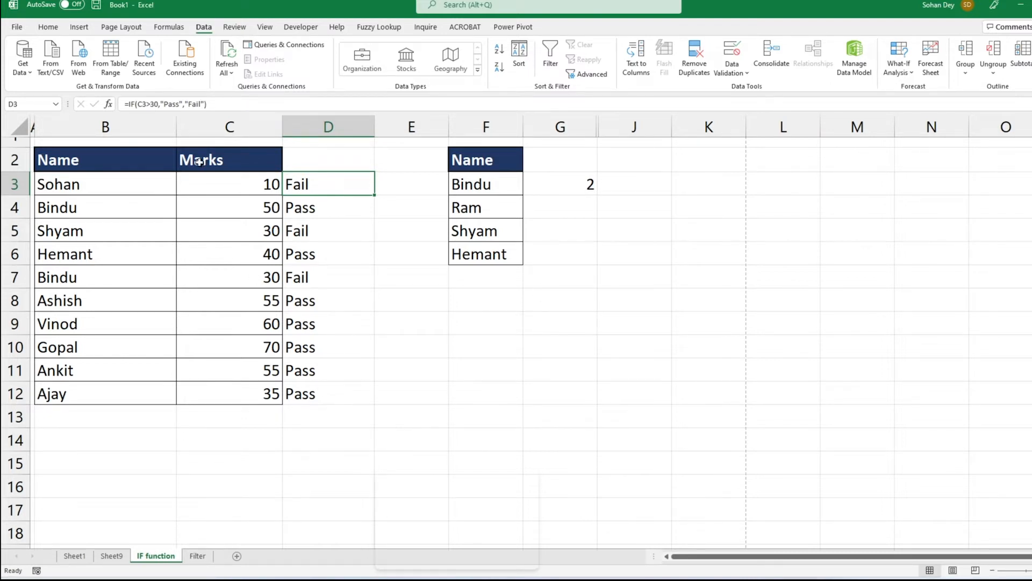
drag(313, 186, 312, 395)
key(Delete)
Insert a 3-D stacked column chart from the names and marks in B2:C12
drag(76, 159, 208, 392)
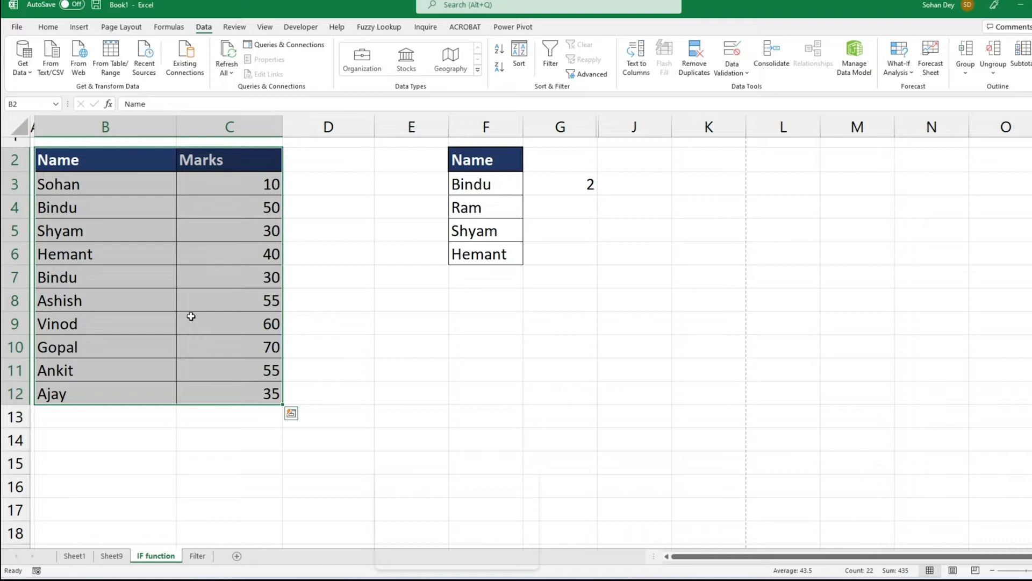
click(78, 30)
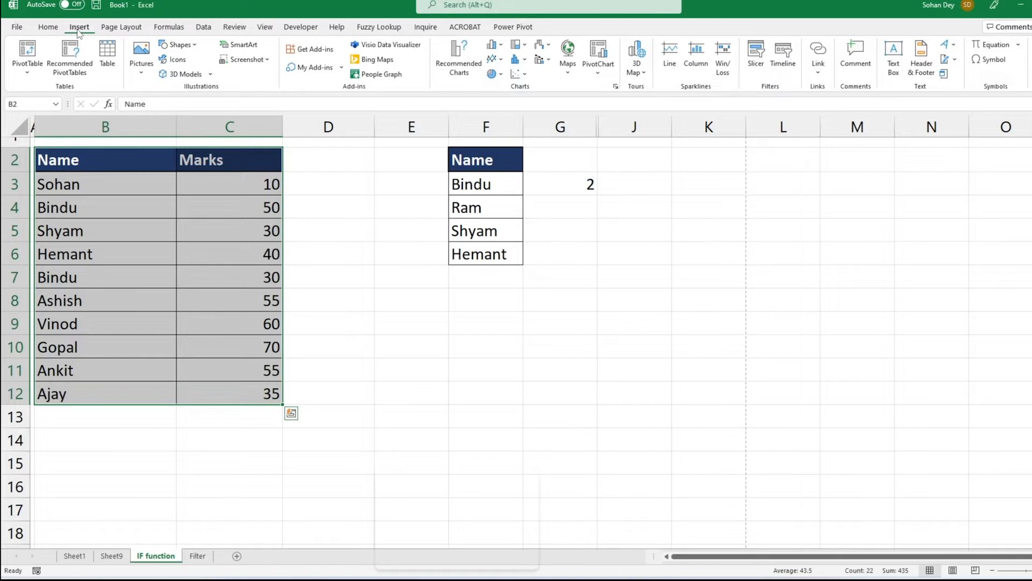
drag(426, 34, 650, 93)
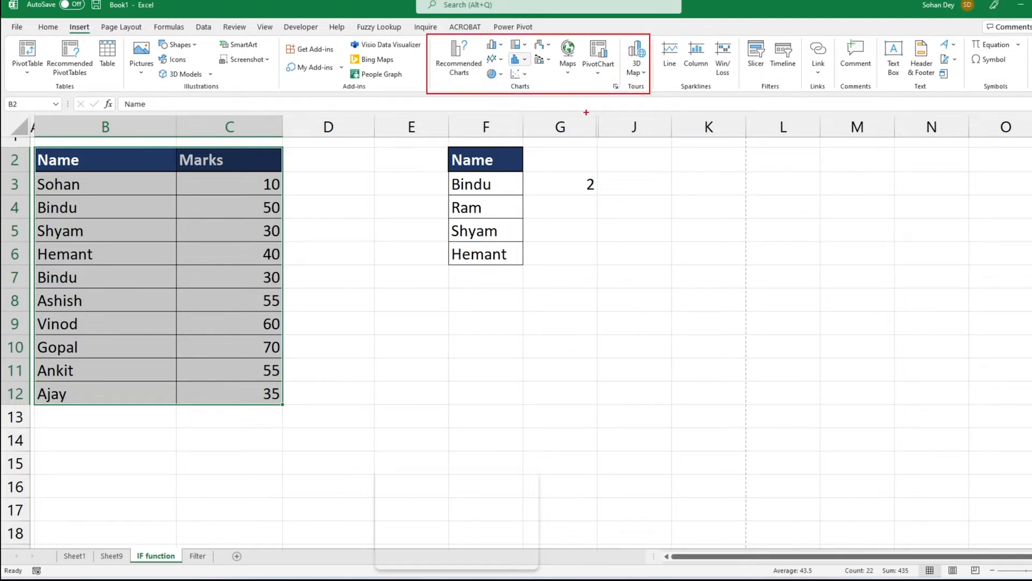
click(501, 47)
drag(476, 53, 619, 82)
drag(478, 104, 612, 134)
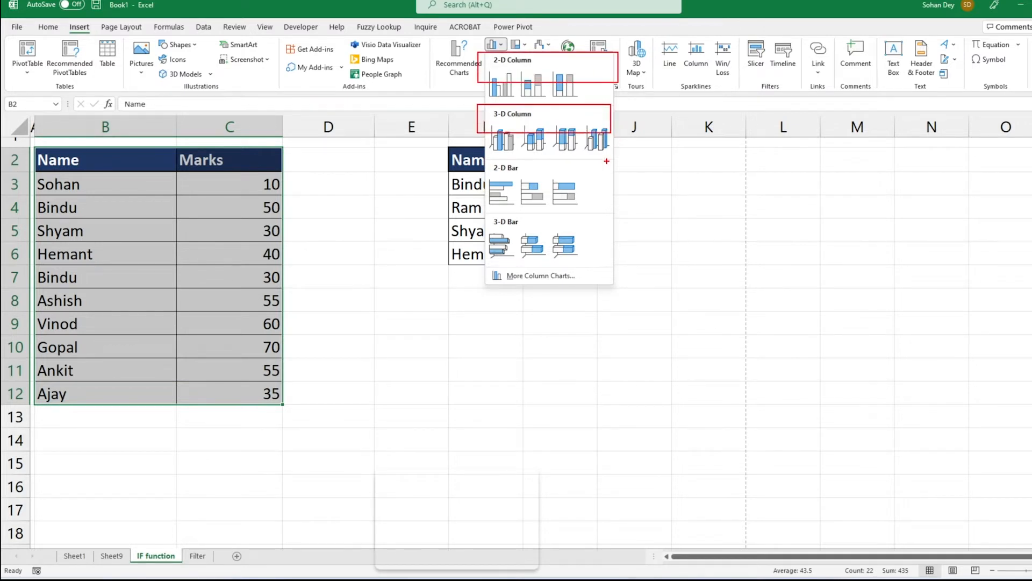
key(Escape)
click(495, 45)
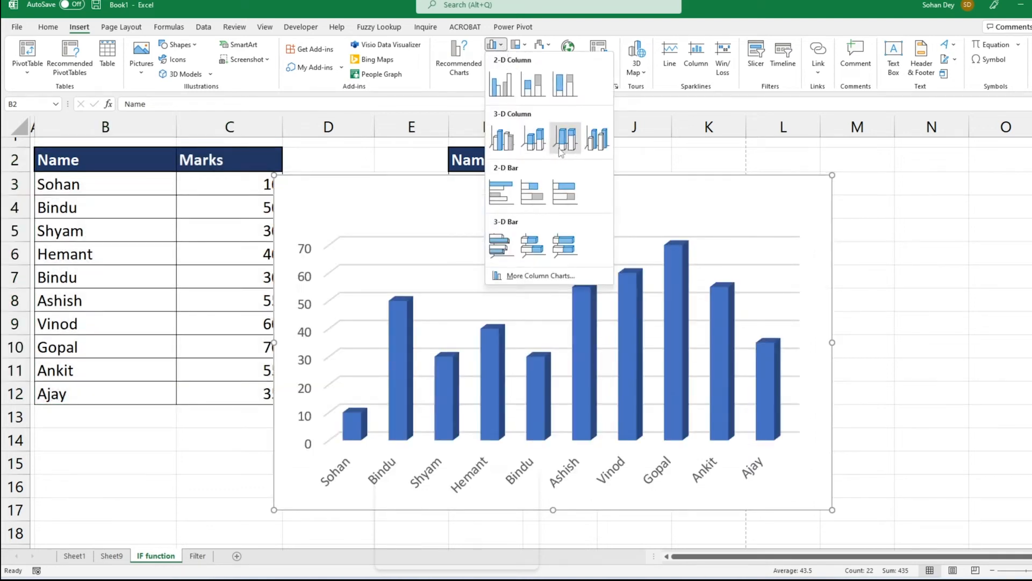
click(534, 141)
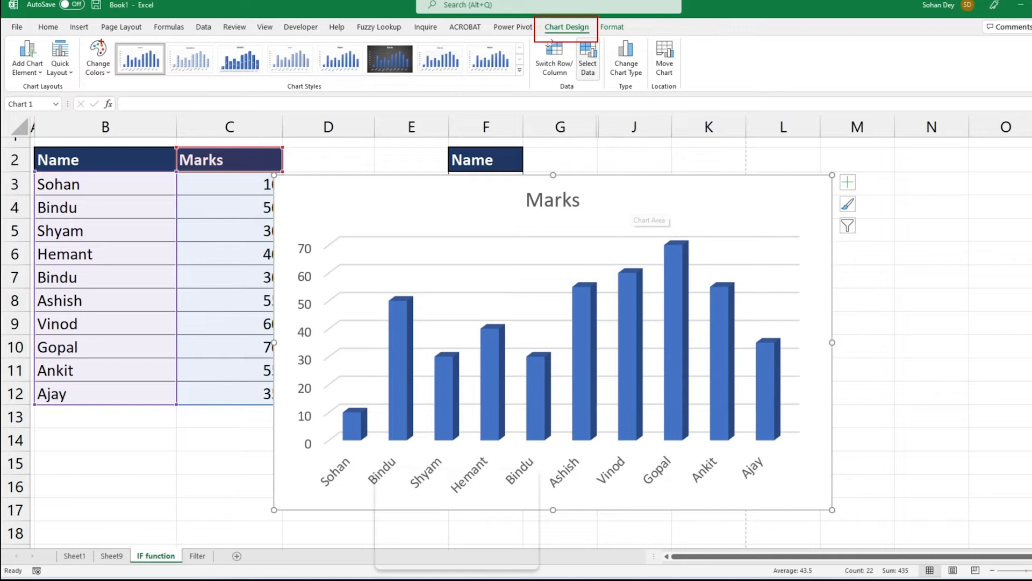
Apply the dark-background chart style, then shrink the Marks chart and move it clear of the marks table
click(390, 58)
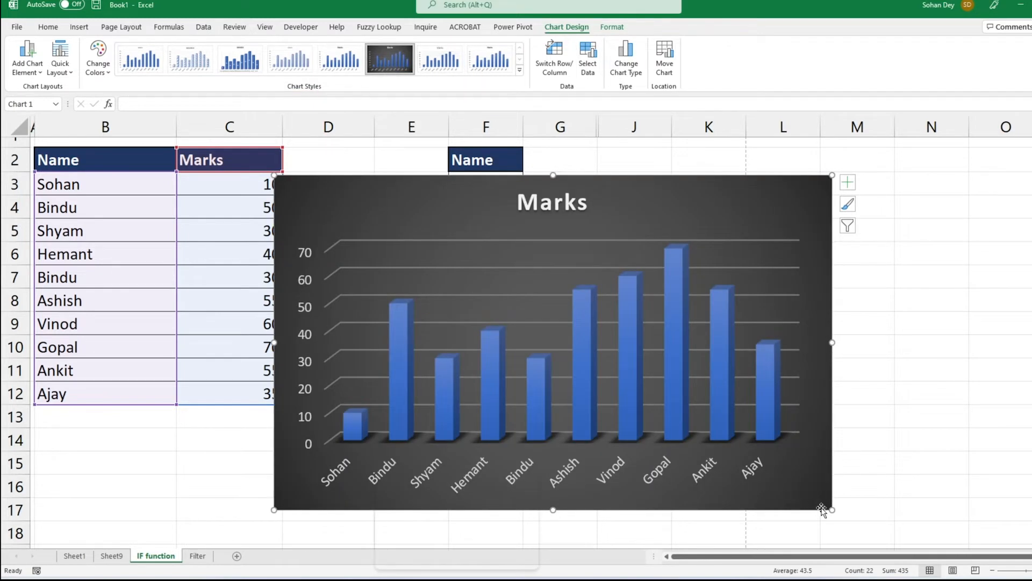
drag(831, 509, 681, 417)
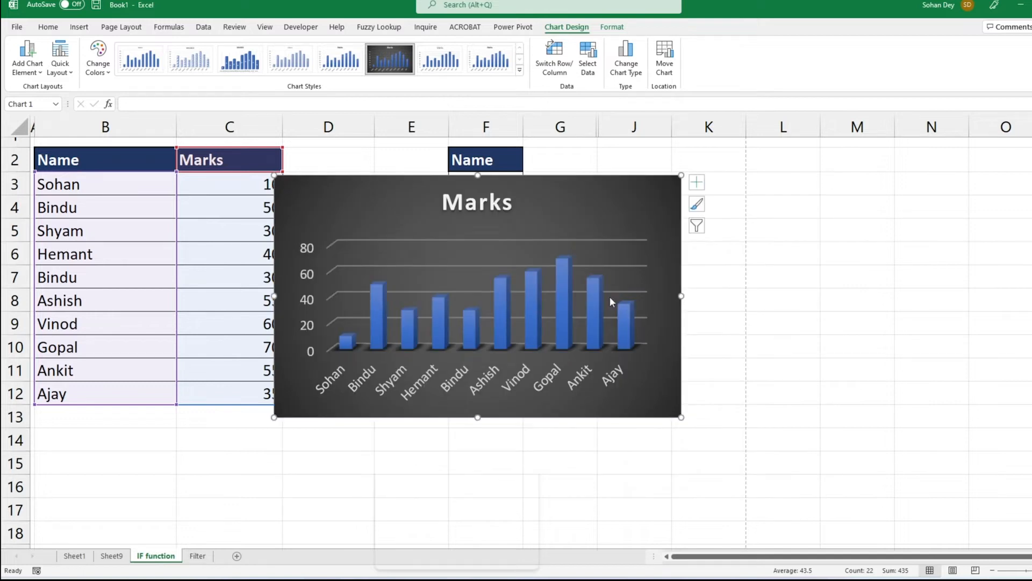
drag(641, 233, 655, 292)
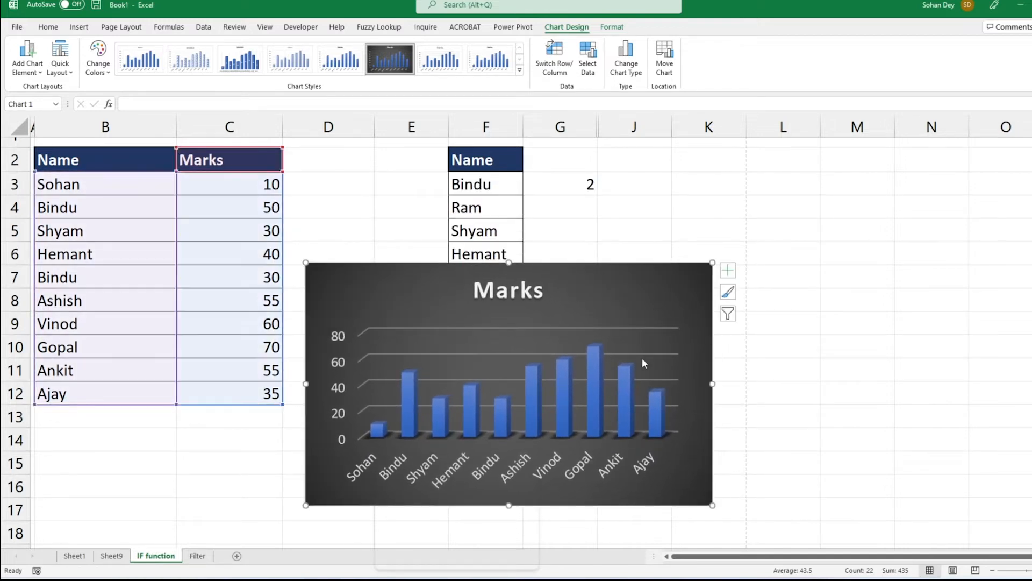
Apply the light chart style with data labels, return to the dark style, and move the chart just below the name list
click(240, 59)
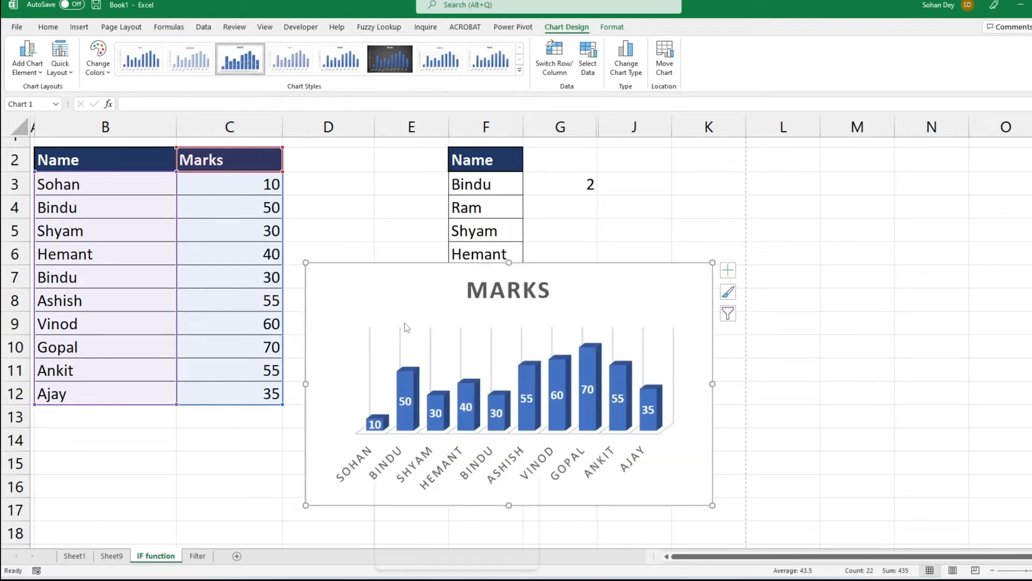
click(393, 61)
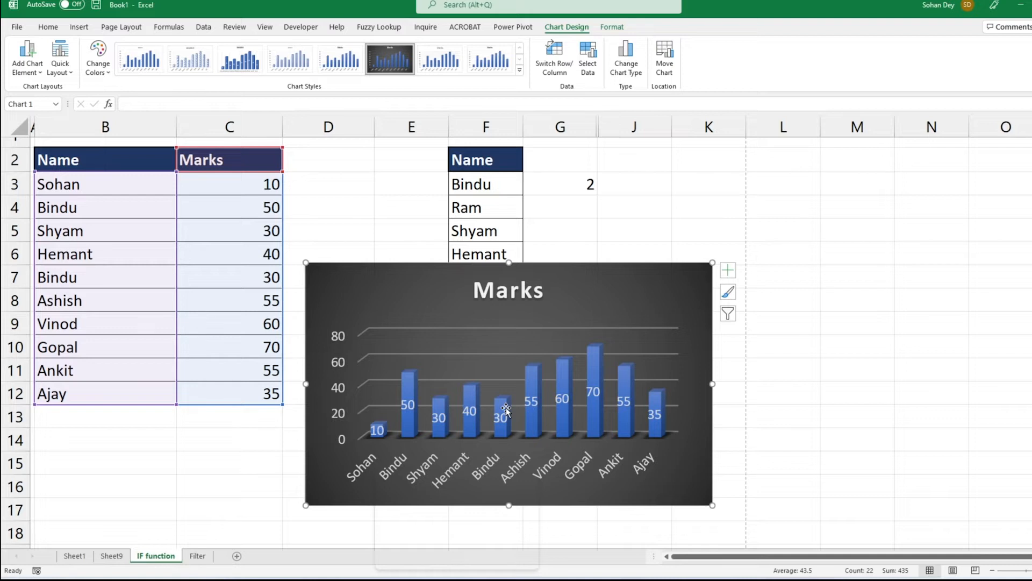
mouse_move(509, 431)
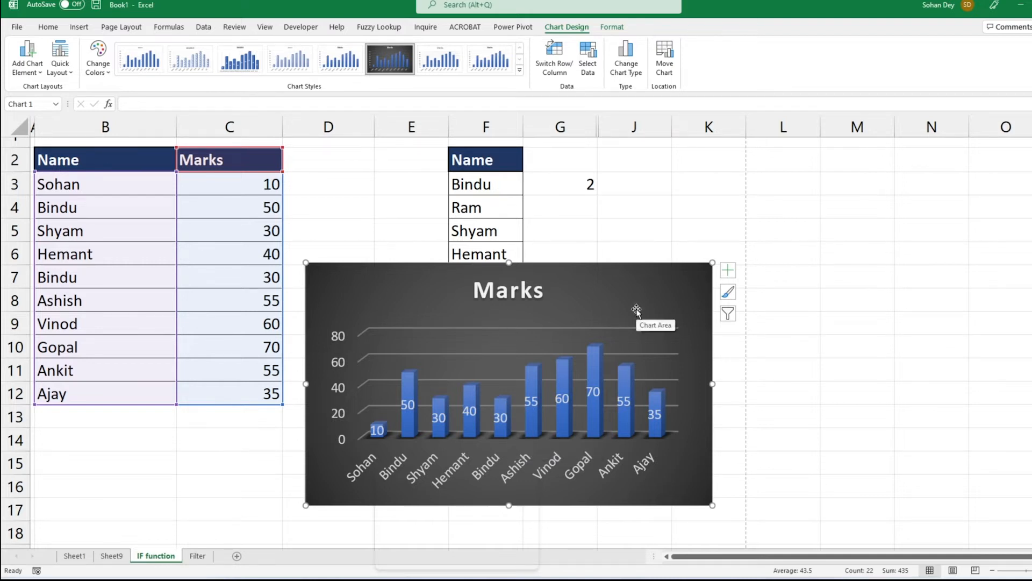
drag(636, 310, 629, 324)
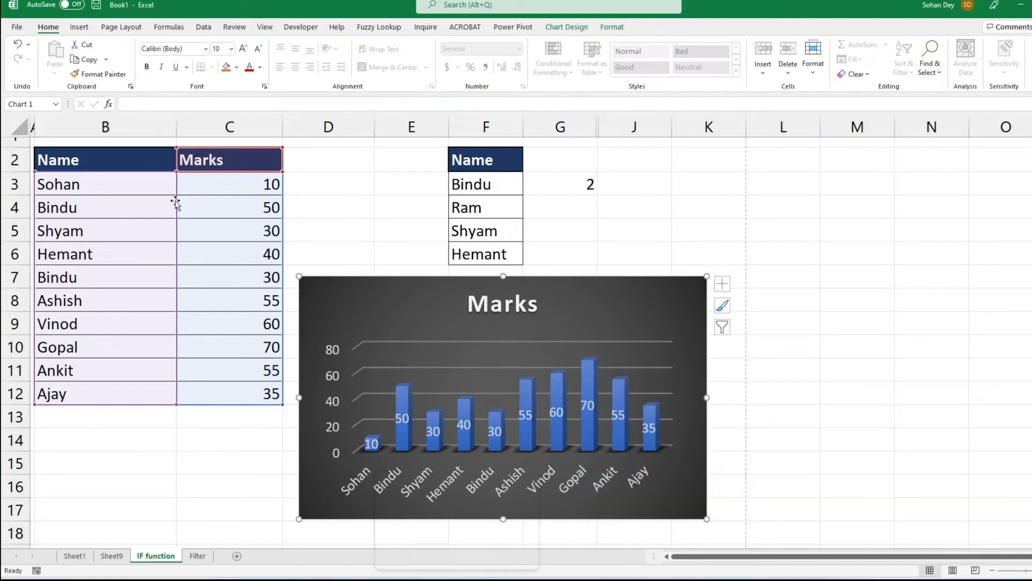
Delete the Marks chart and clear the COUNTIF formula from G3
click(839, 275)
drag(58, 162, 69, 226)
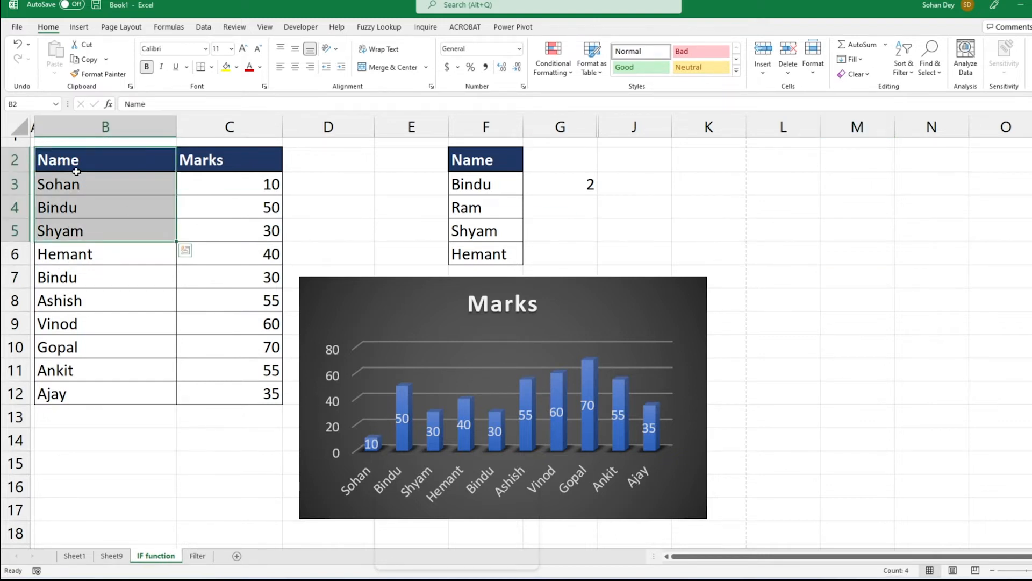
click(383, 319)
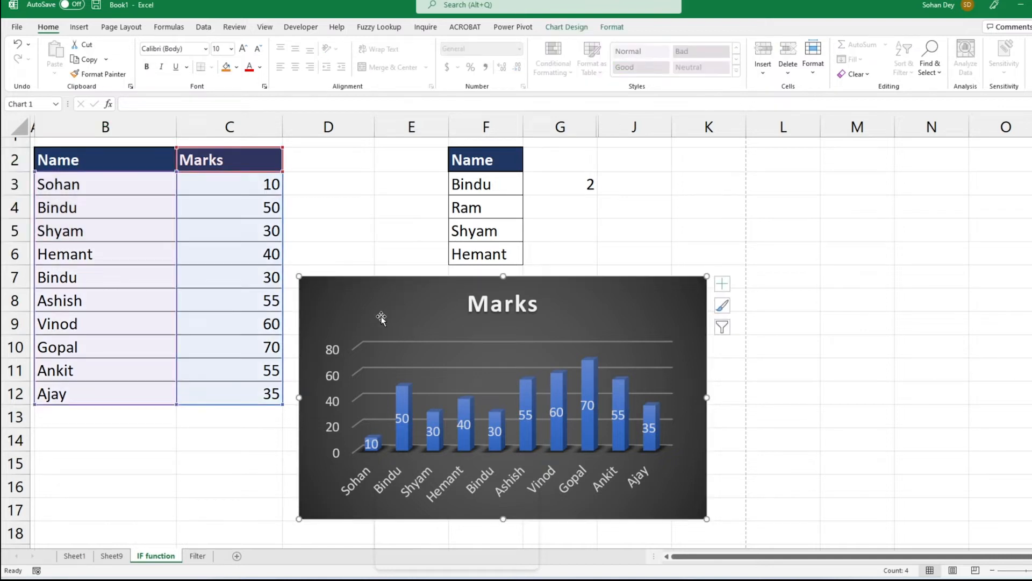
key(Delete)
click(584, 186)
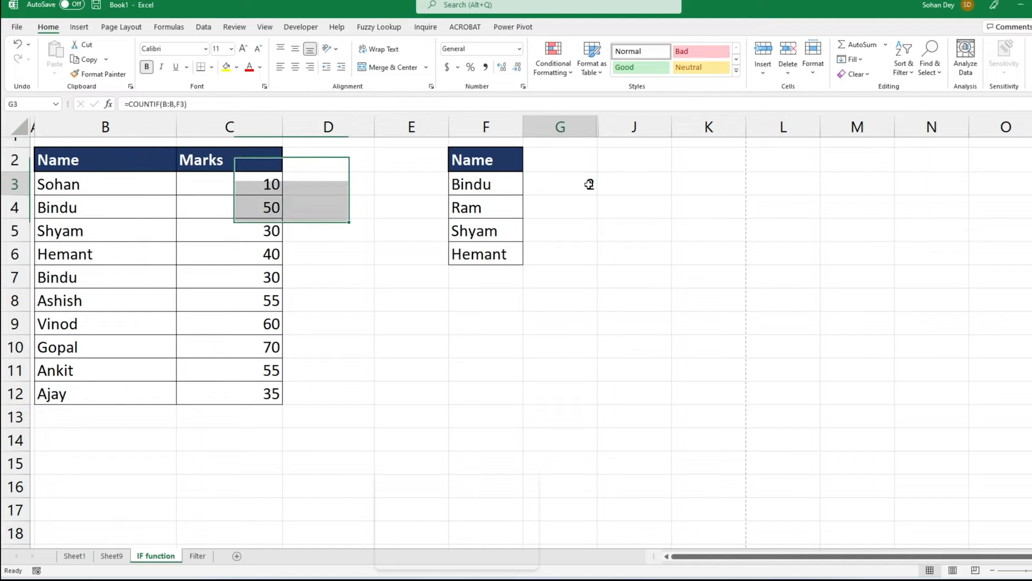
key(Delete)
Copy the Name header in B2 and show the Clipboard pane with its copied items
click(73, 163)
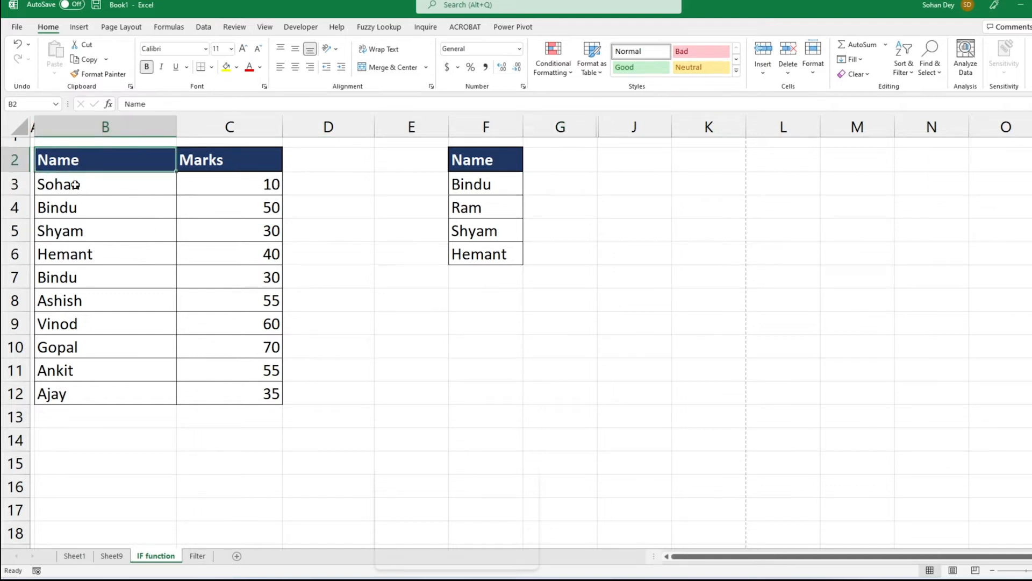
key(ctrl+c)
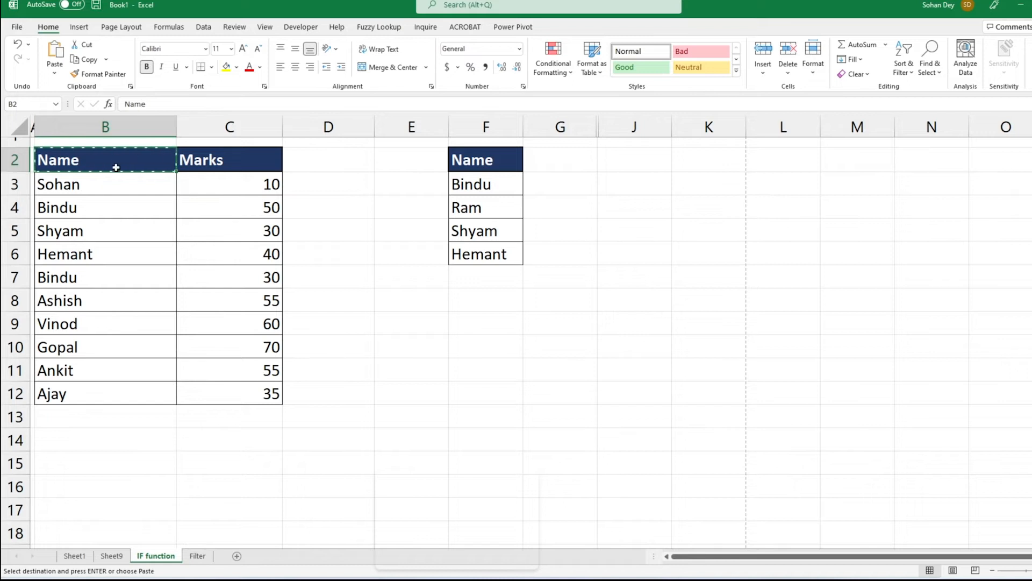
click(131, 87)
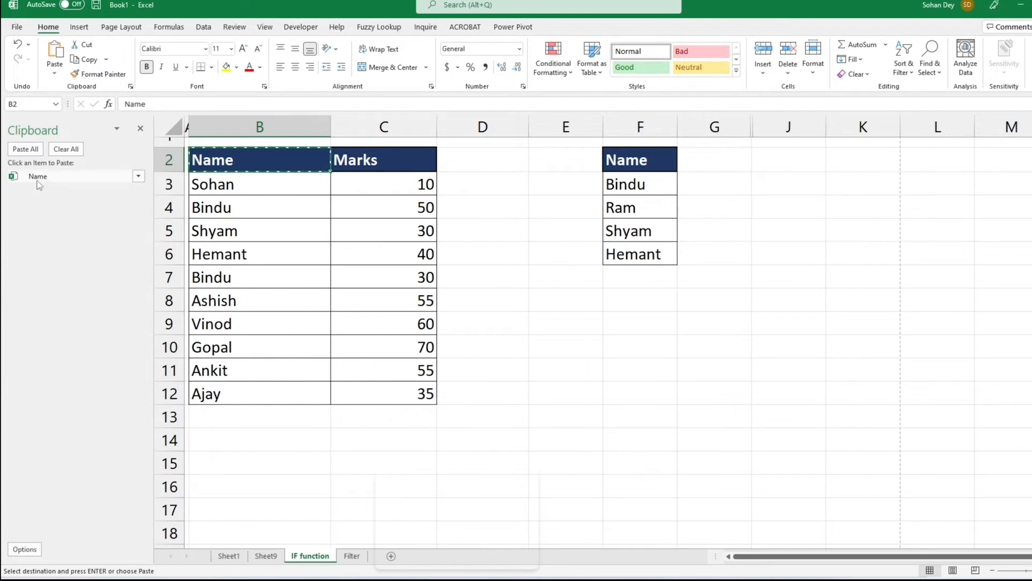
Copy the name in B4, paste it into B7, and copy the name in B9 to collect both on the clipboard
click(262, 214)
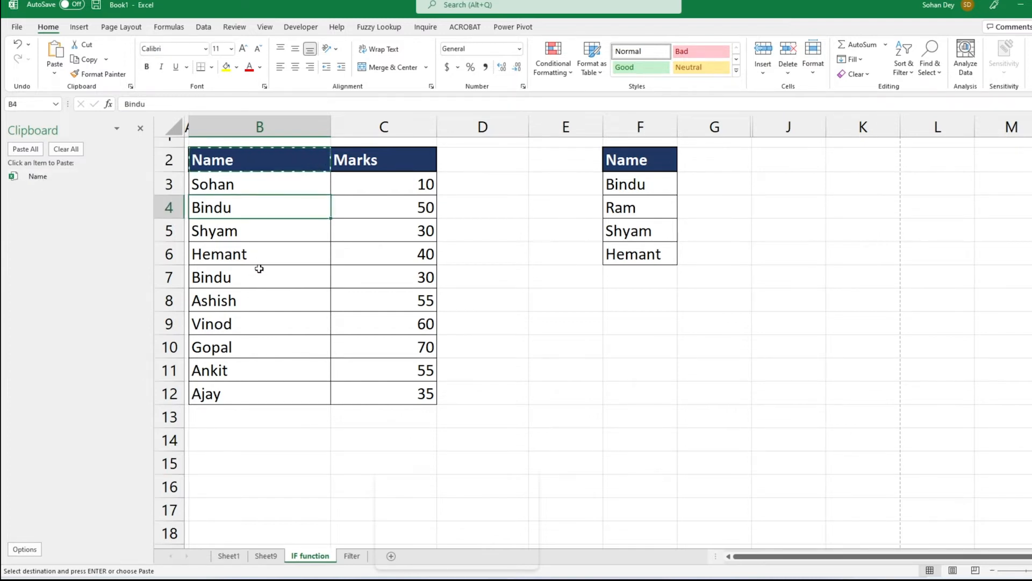
key(ctrl+c)
click(234, 274)
key(ctrl+v)
click(241, 316)
key(ctrl+c)
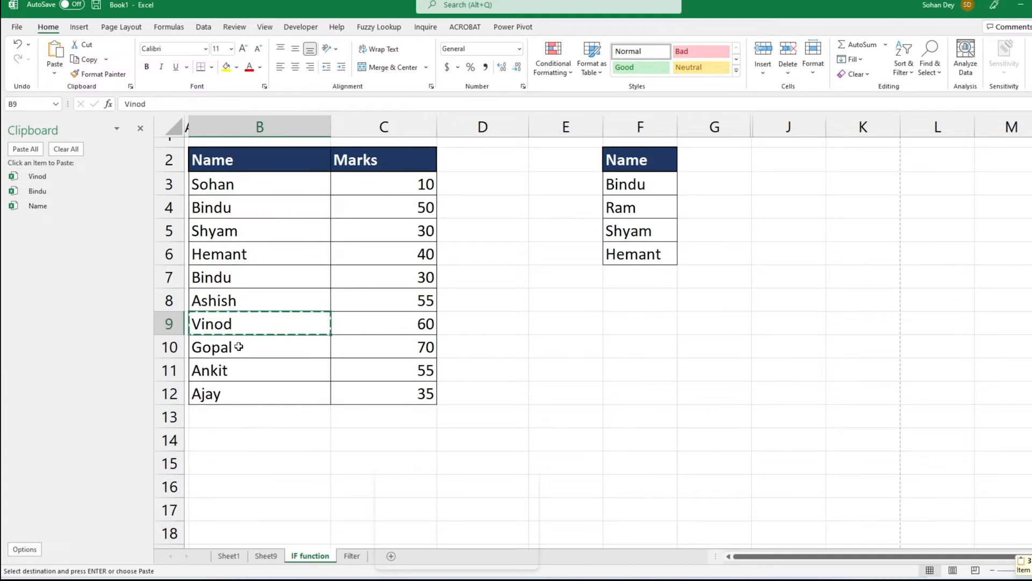
click(215, 345)
key(ctrl+v)
key(ctrl+z)
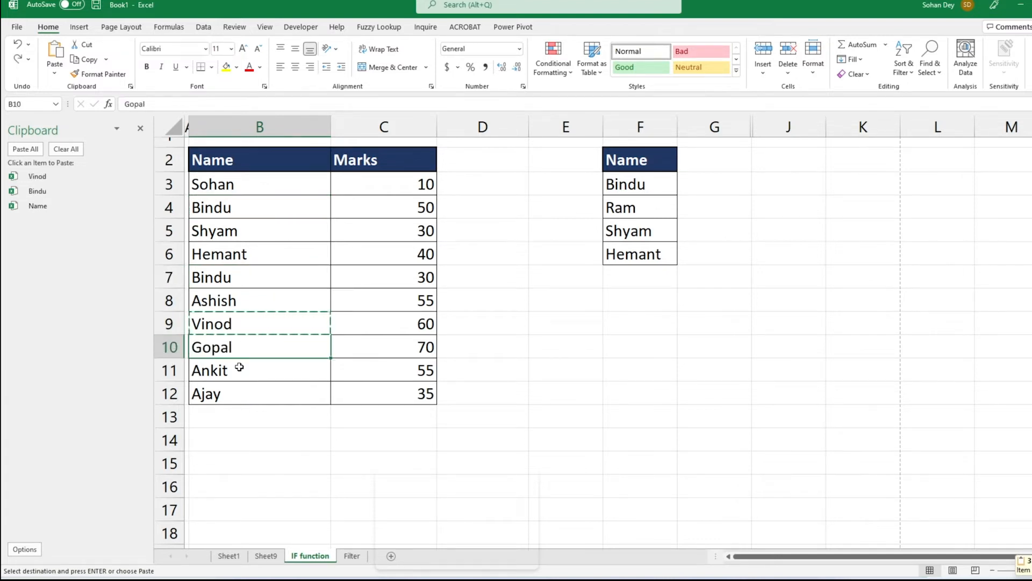
Copy the name in B11, then paste the four collected clipboard items one by one into F9, ending with the Name header
click(234, 370)
key(ctrl+c)
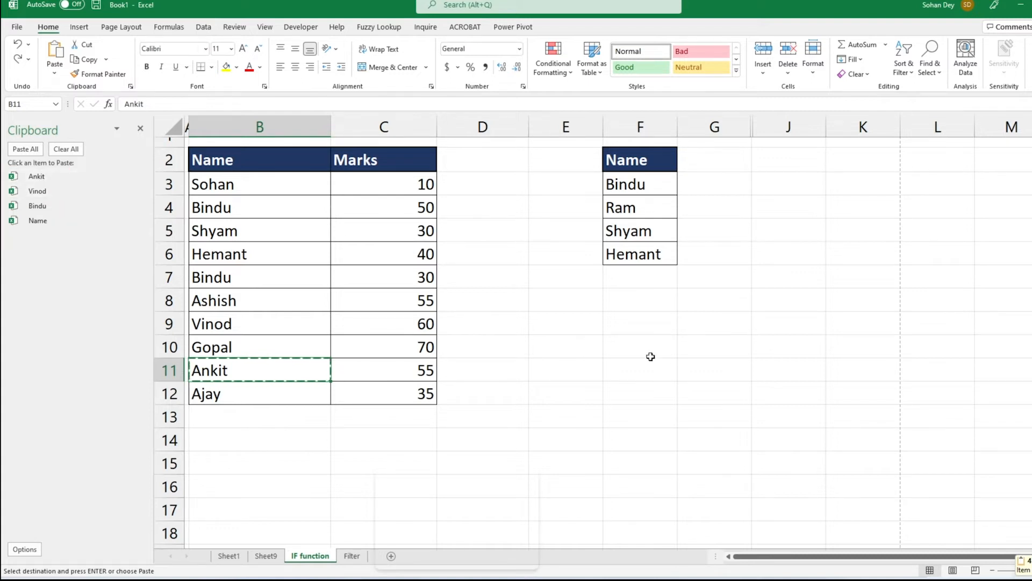
click(640, 322)
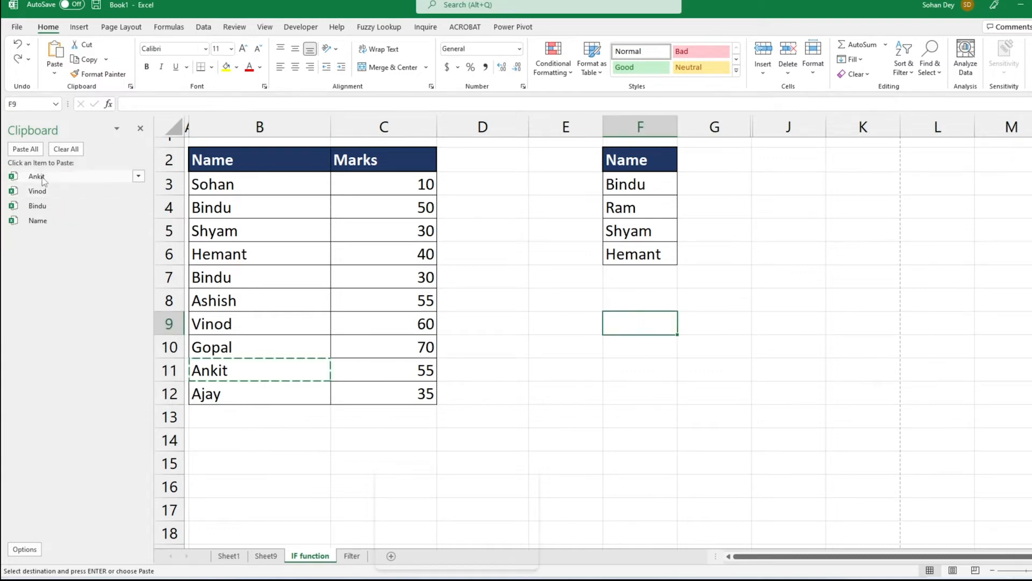
click(36, 176)
click(37, 191)
click(37, 206)
click(37, 221)
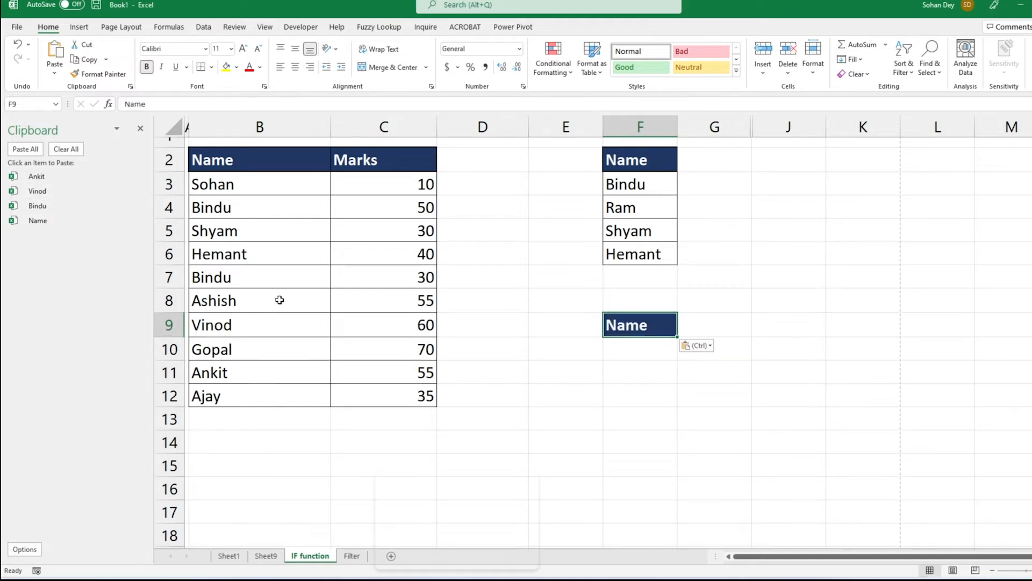
Close the Clipboard pane and select cell B3 in the marks table
mouse_move(133, 36)
mouse_down()
mouse_move(268, 87)
mouse_move(268, 95)
mouse_up()
click(141, 128)
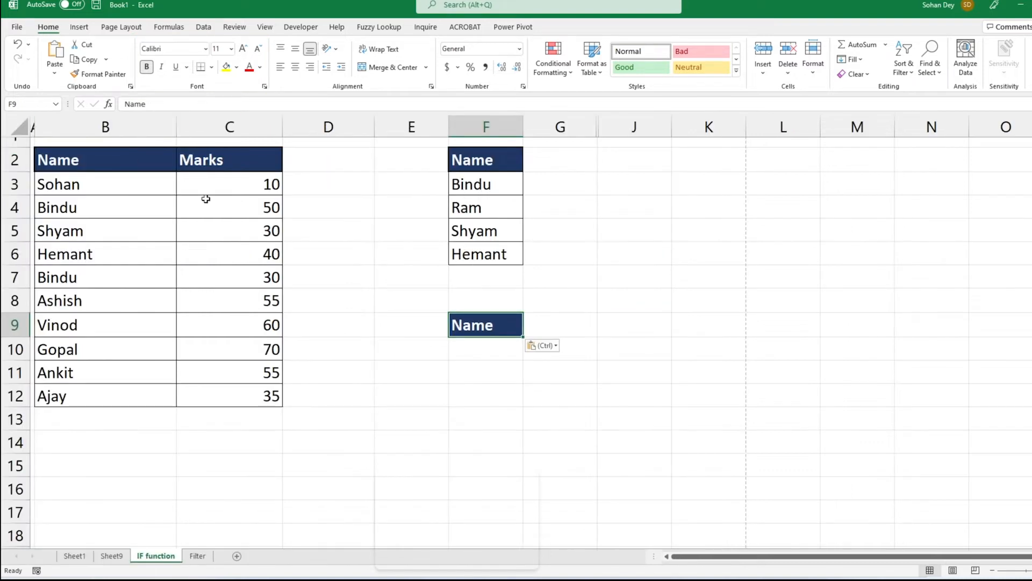
click(59, 189)
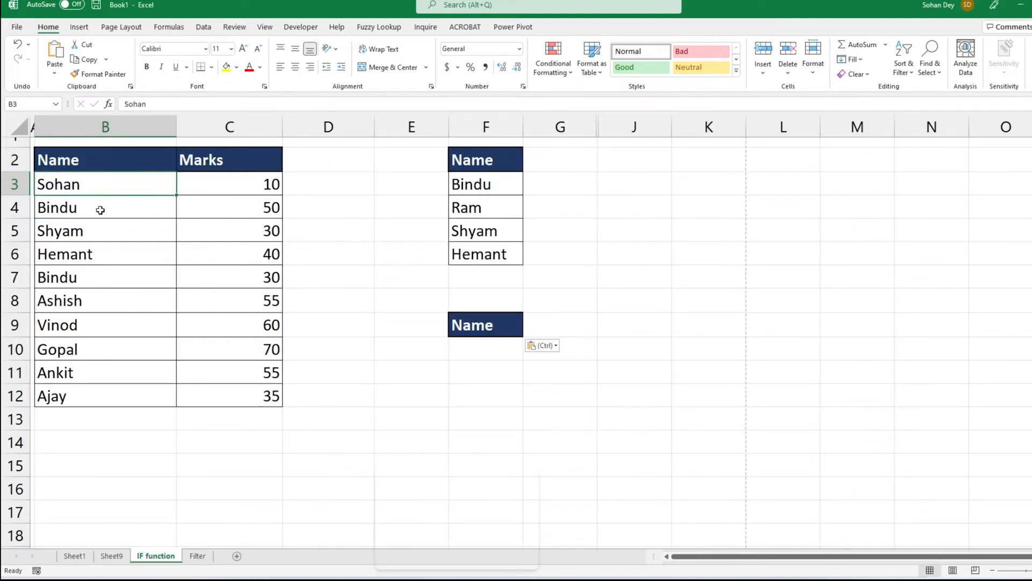
Set the font size of the name in B3 to 22, enlarge it one increment, and reduce it to 20
click(231, 48)
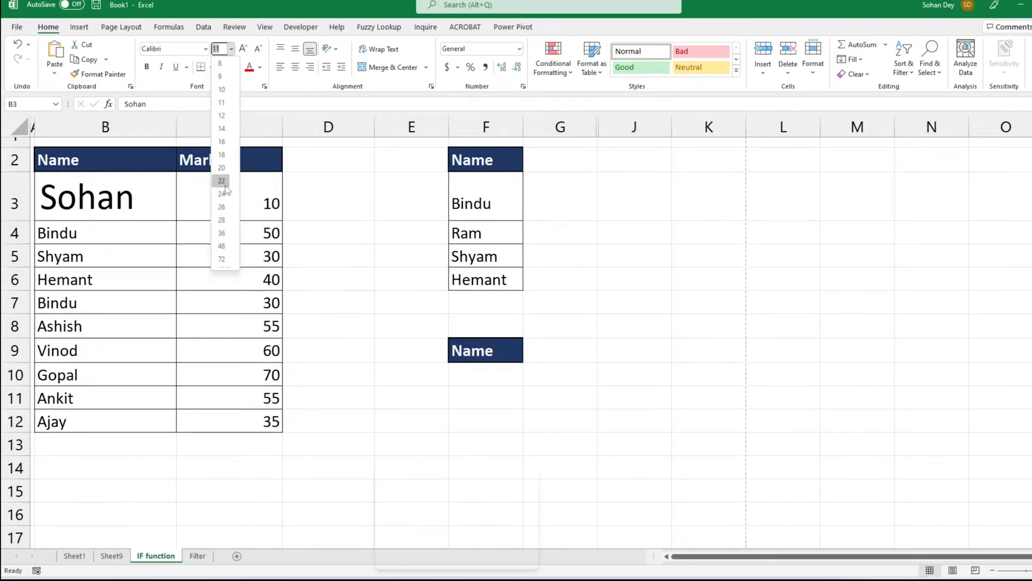
click(225, 183)
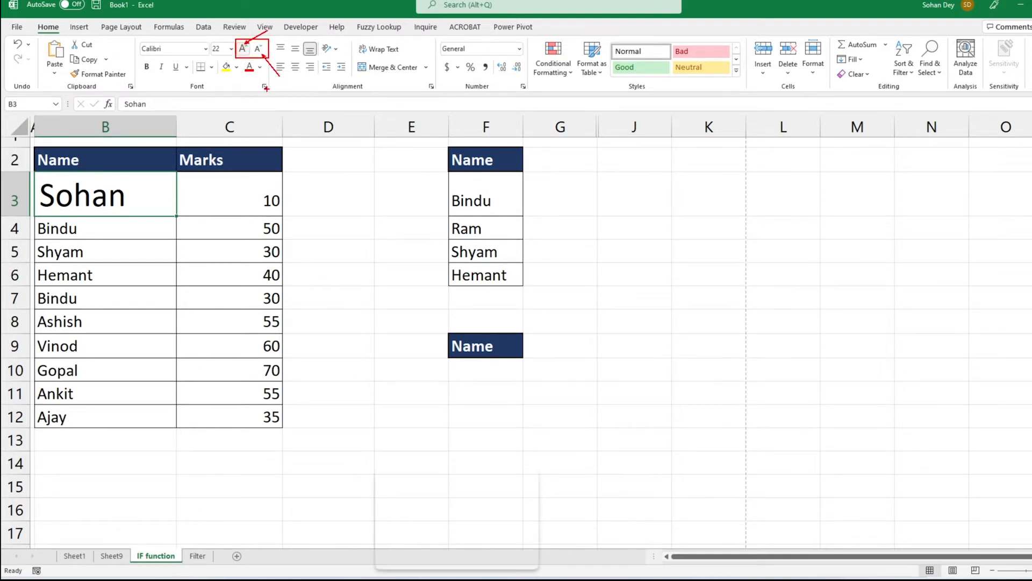
click(243, 49)
click(258, 48)
click(258, 48)
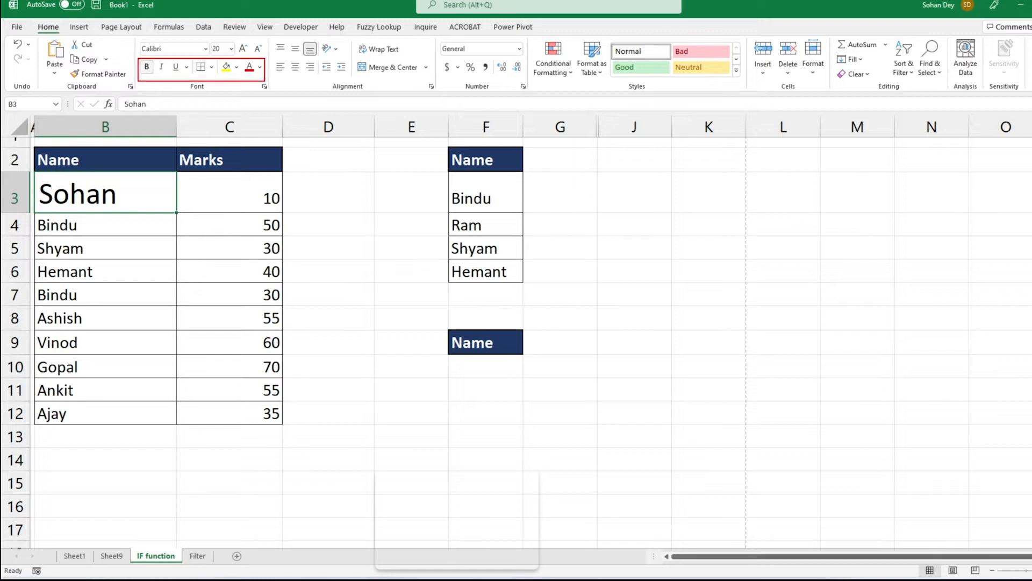
Fill cell C3 with yellow and set its font colour to standard red
click(239, 193)
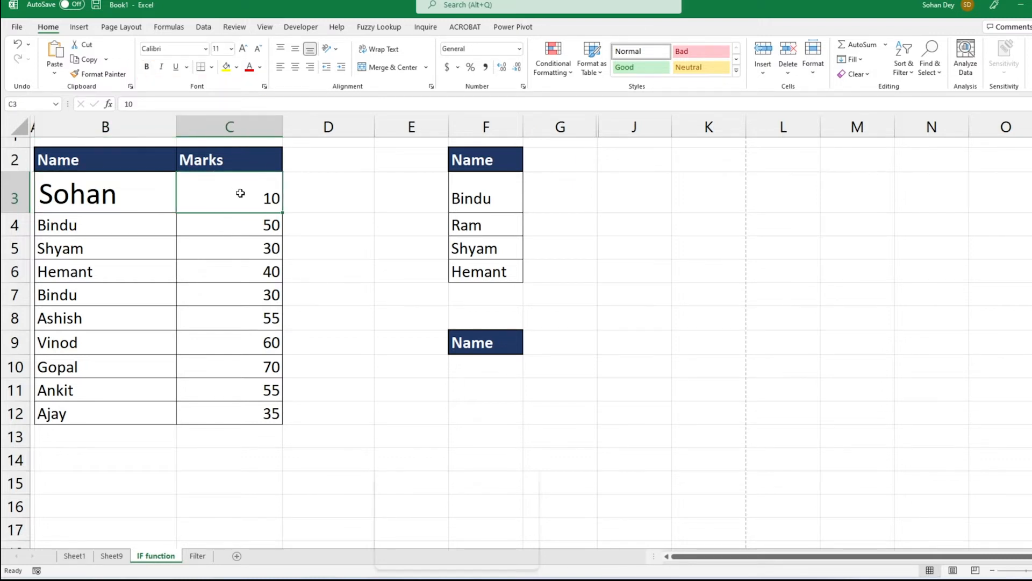
click(226, 69)
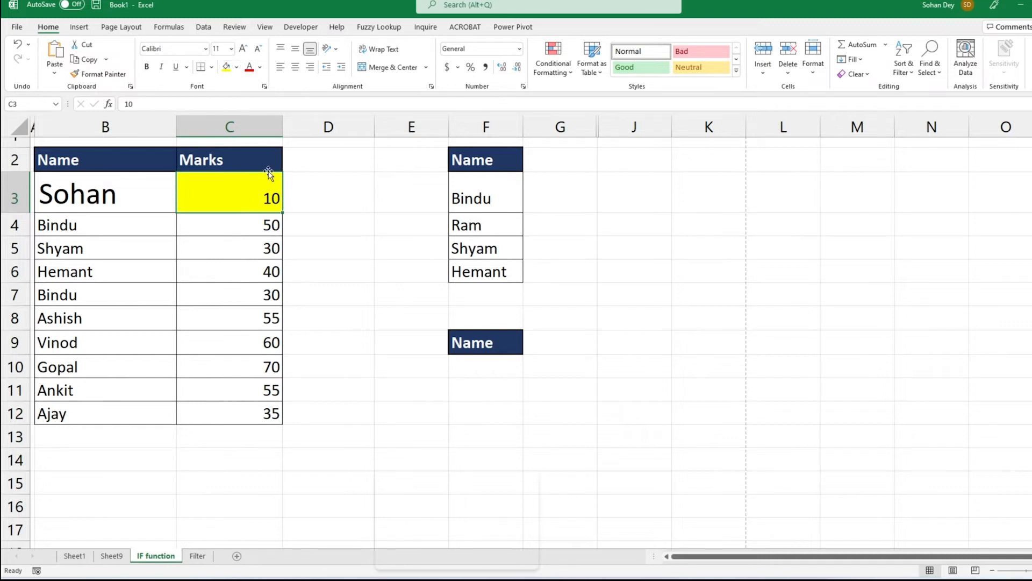
click(260, 67)
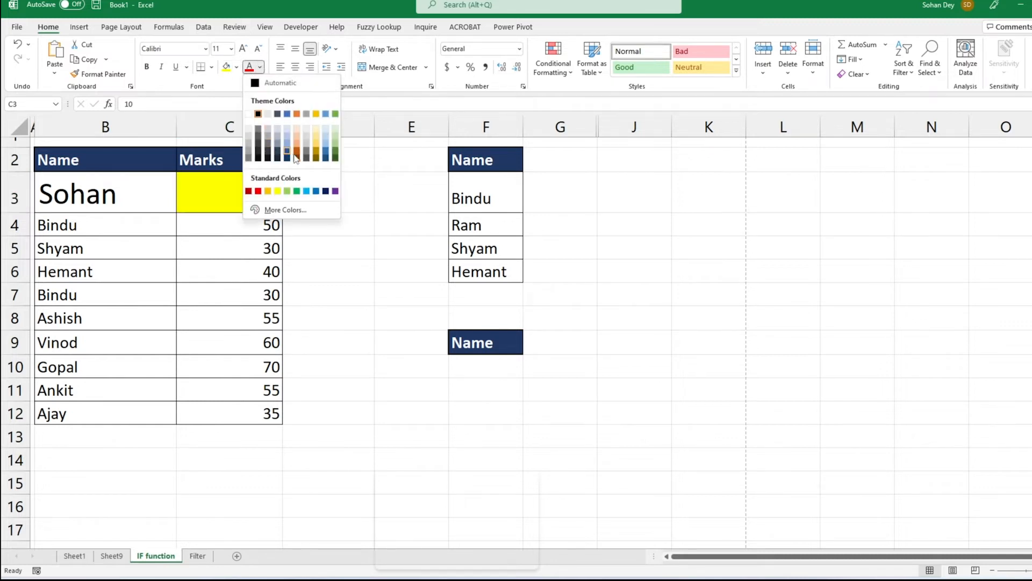
click(258, 191)
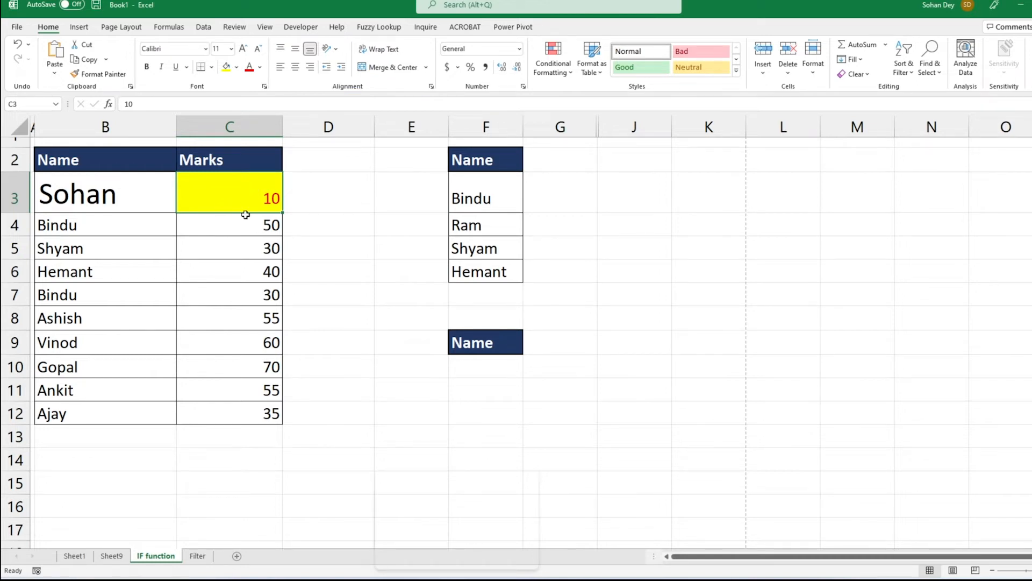
Centre the marks in C3:C12 and the names in B3:B12 horizontally
drag(250, 189, 254, 407)
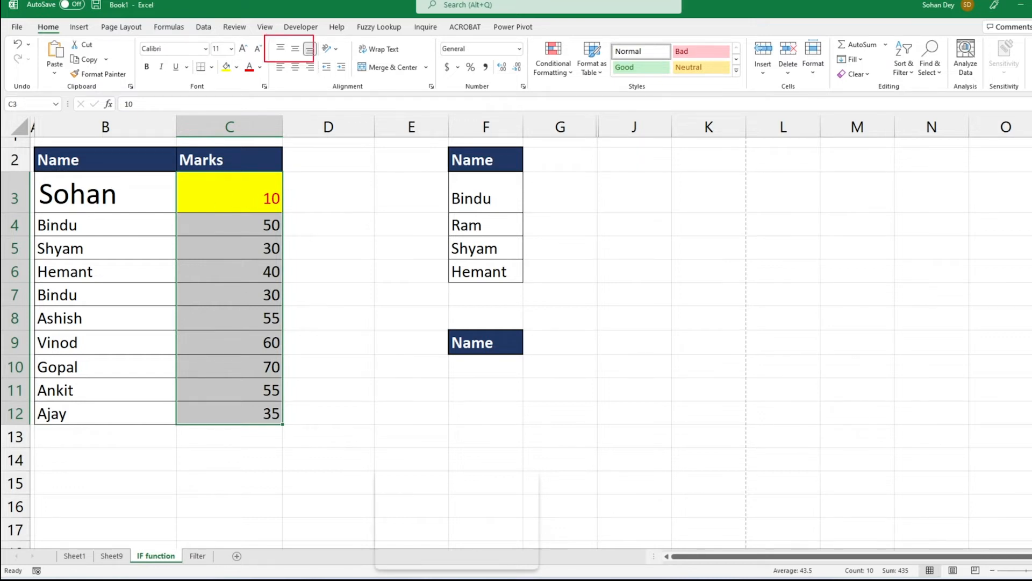
click(295, 67)
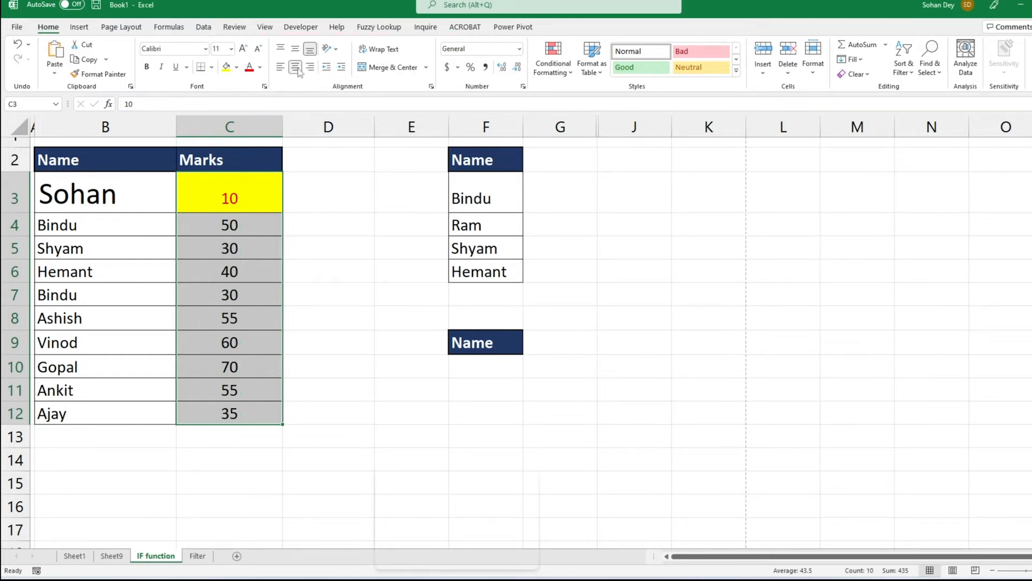
drag(108, 198, 101, 421)
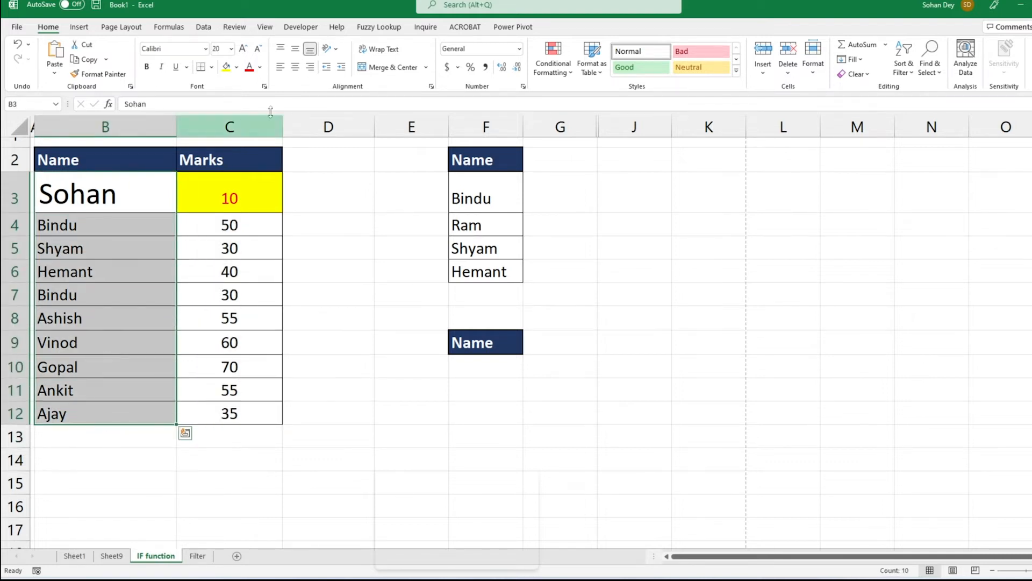
click(294, 69)
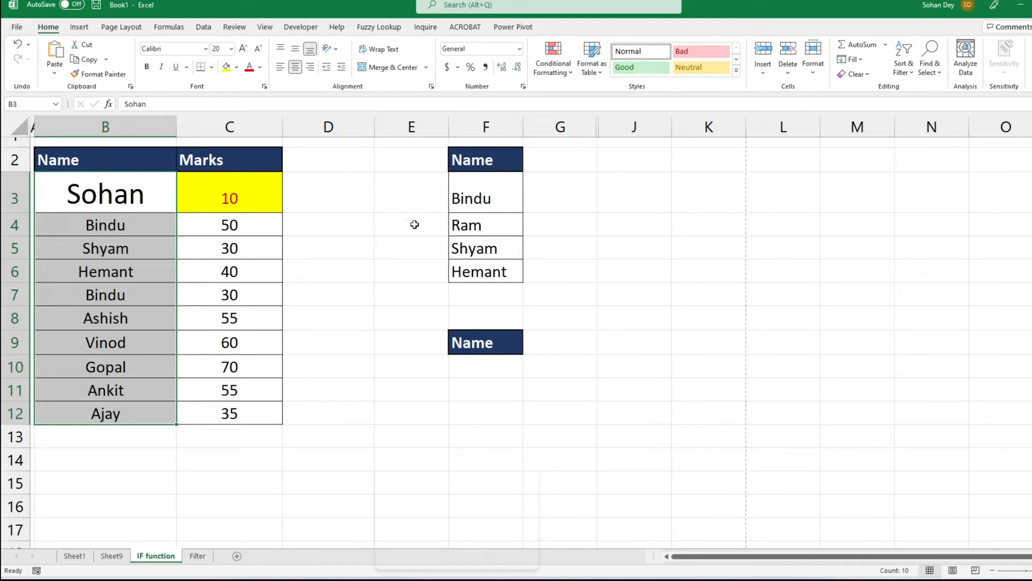
click(329, 142)
mouse_move(268, 30)
mouse_down()
mouse_move(295, 50)
mouse_move(434, 94)
mouse_up()
key(Escape)
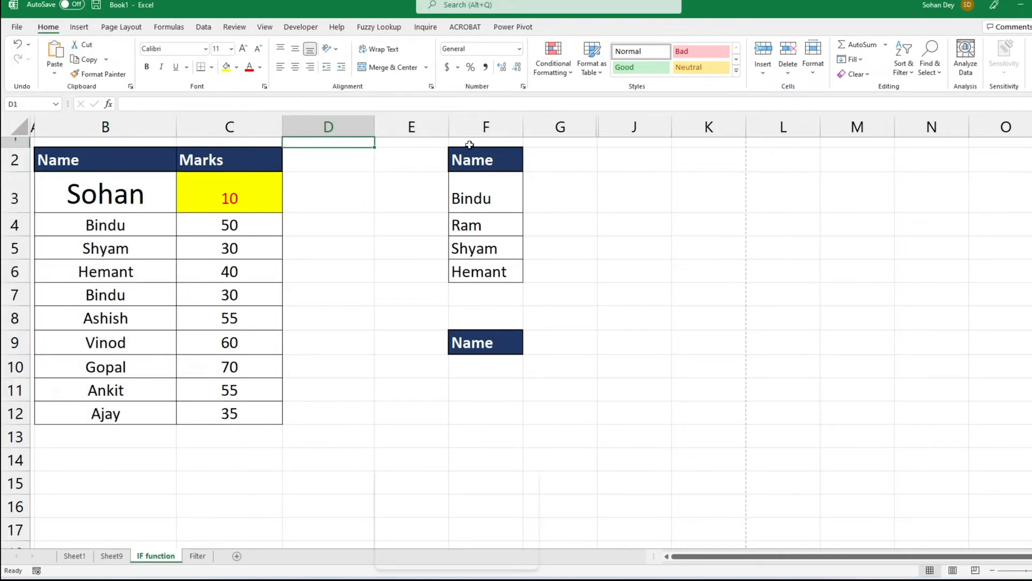
drag(434, 35, 525, 91)
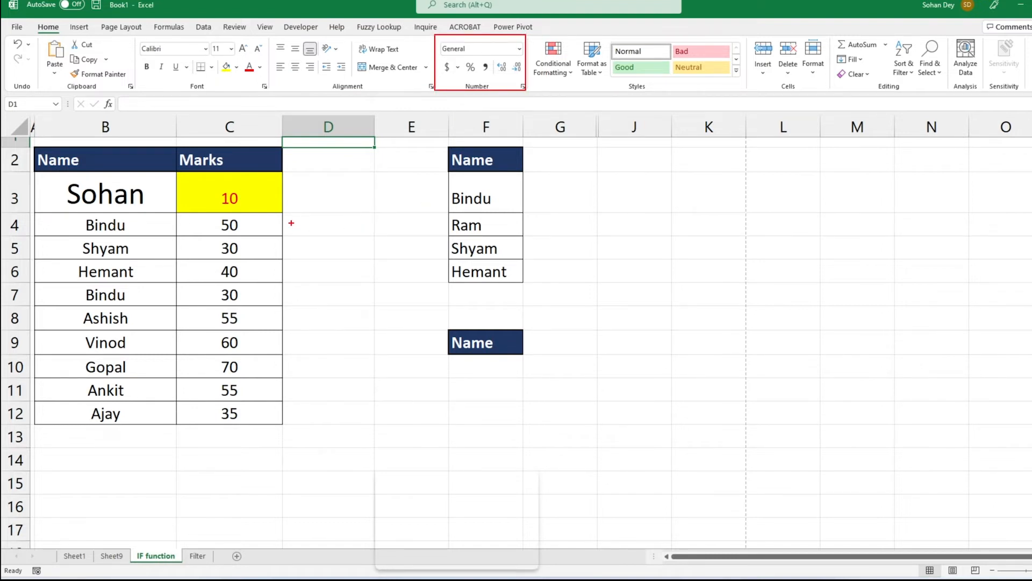
key(Escape)
Format the marks in C3:C12 as Number and switch them to the Currency format
drag(245, 201, 249, 413)
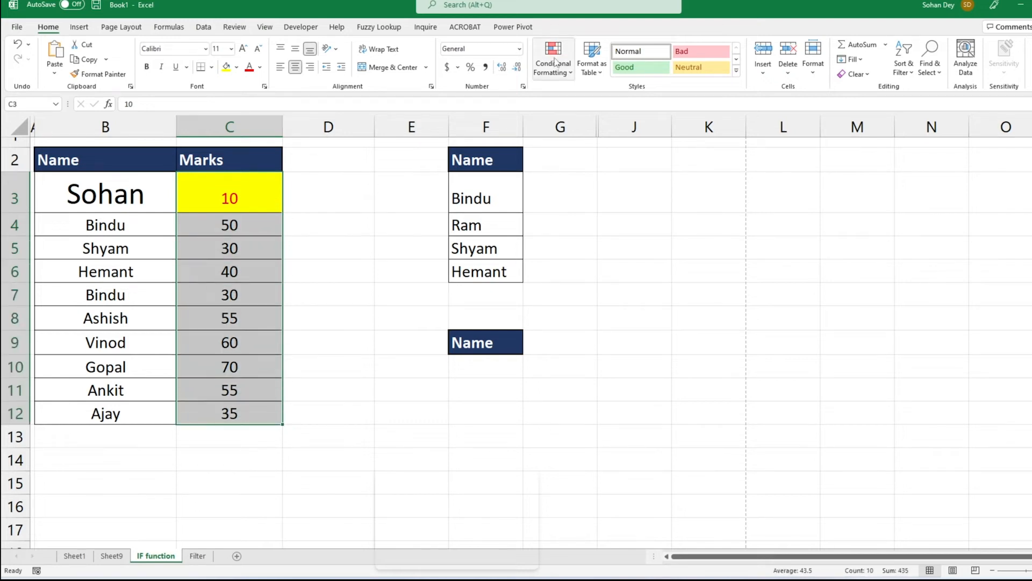
drag(536, 68, 537, 96)
click(519, 49)
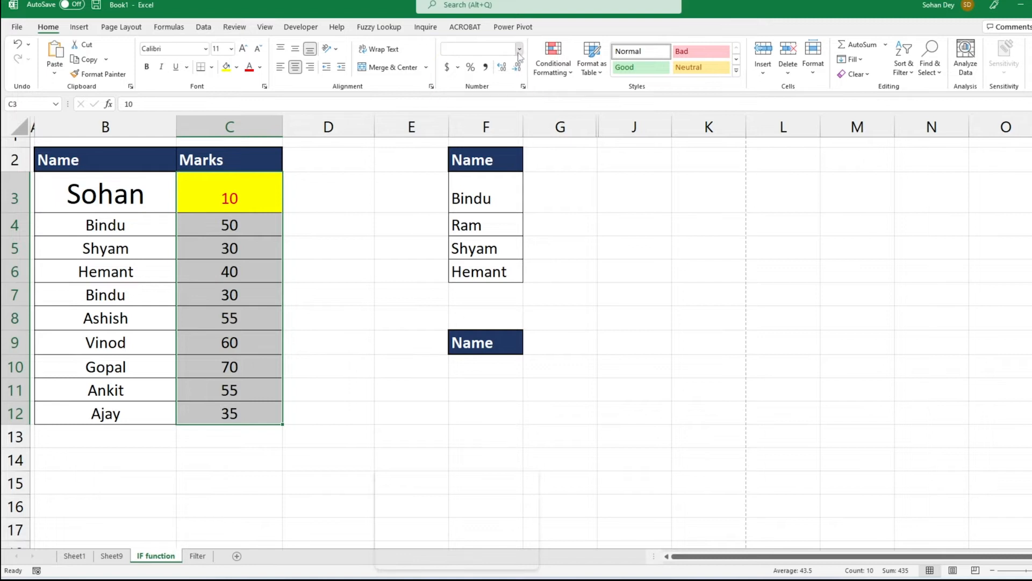
click(495, 98)
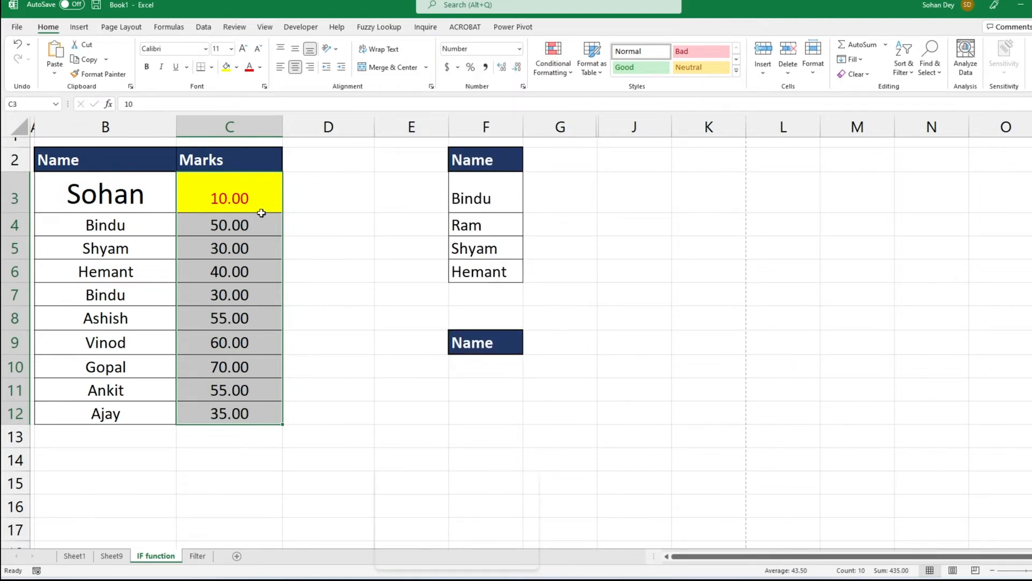
click(519, 49)
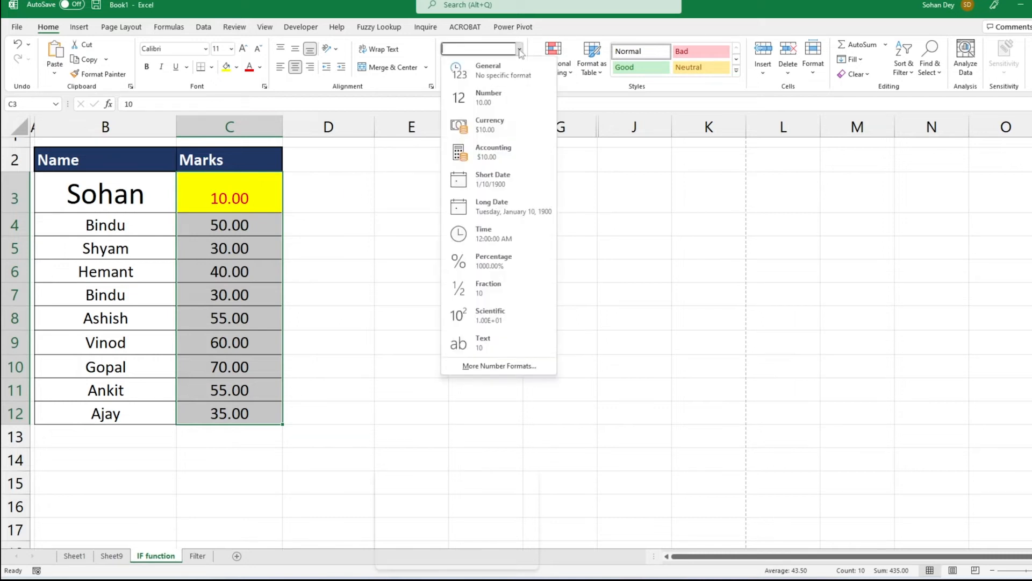
click(501, 123)
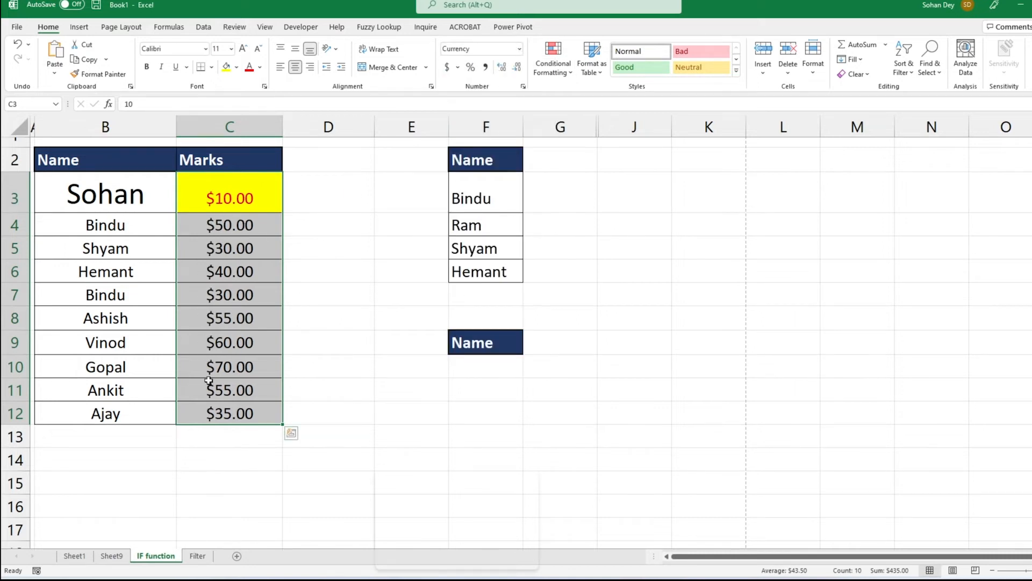
Apply the English (India) rupee accounting format to the marks in C3:C12
click(458, 69)
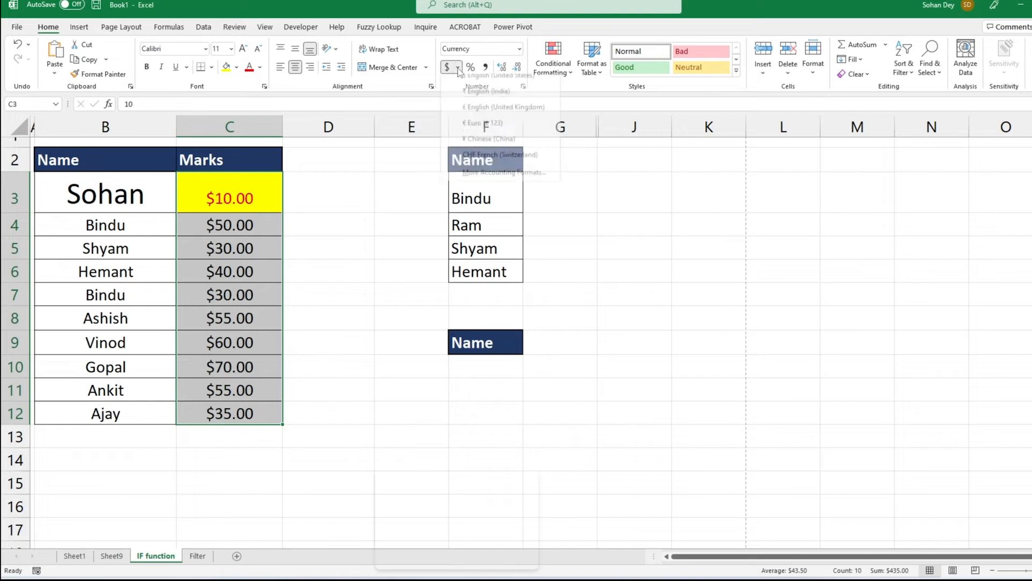
click(475, 99)
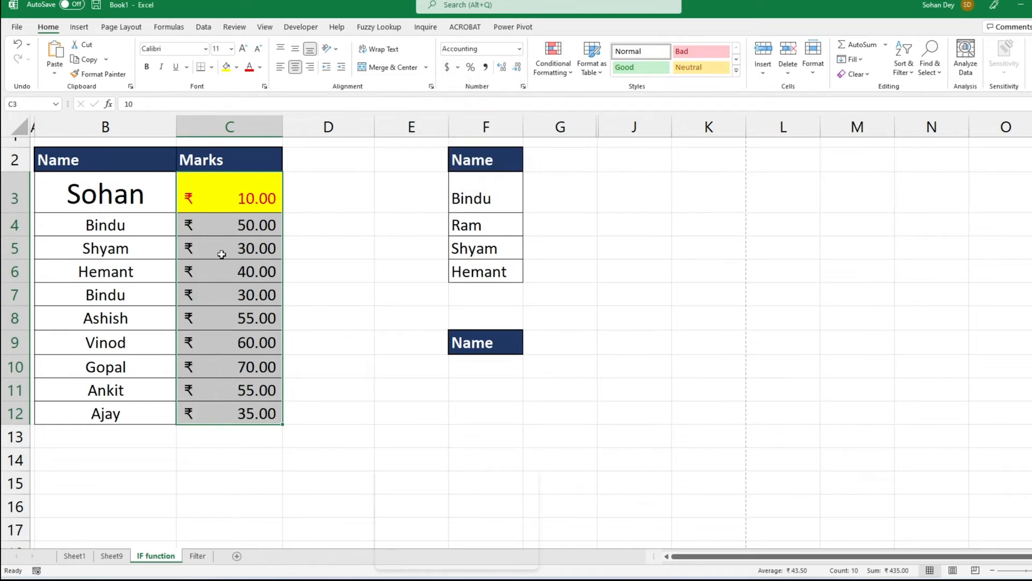
click(330, 269)
Apply the Heading 3 cell style to the marks in C3:C12
drag(224, 195, 236, 412)
drag(231, 199, 224, 406)
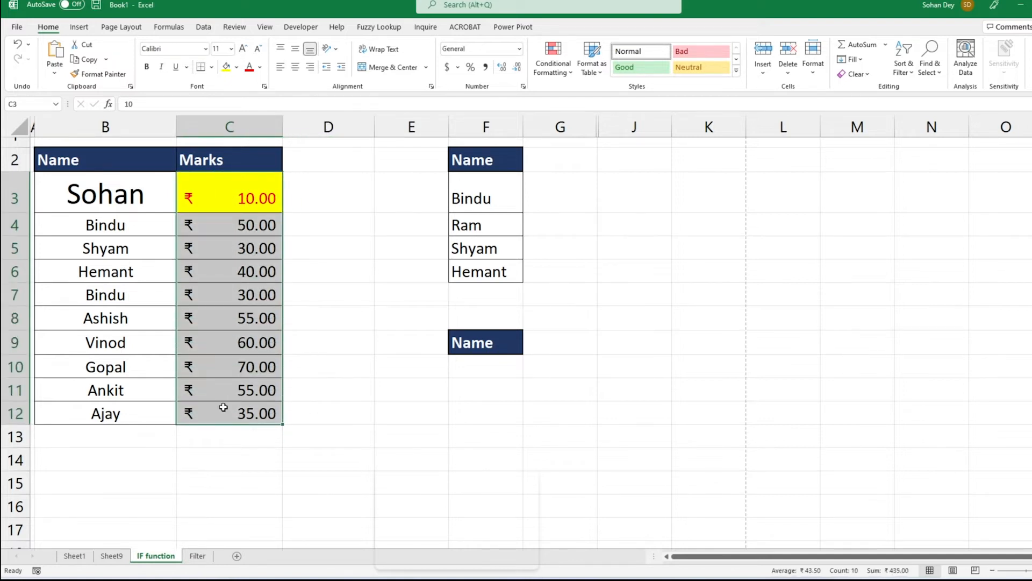
click(738, 72)
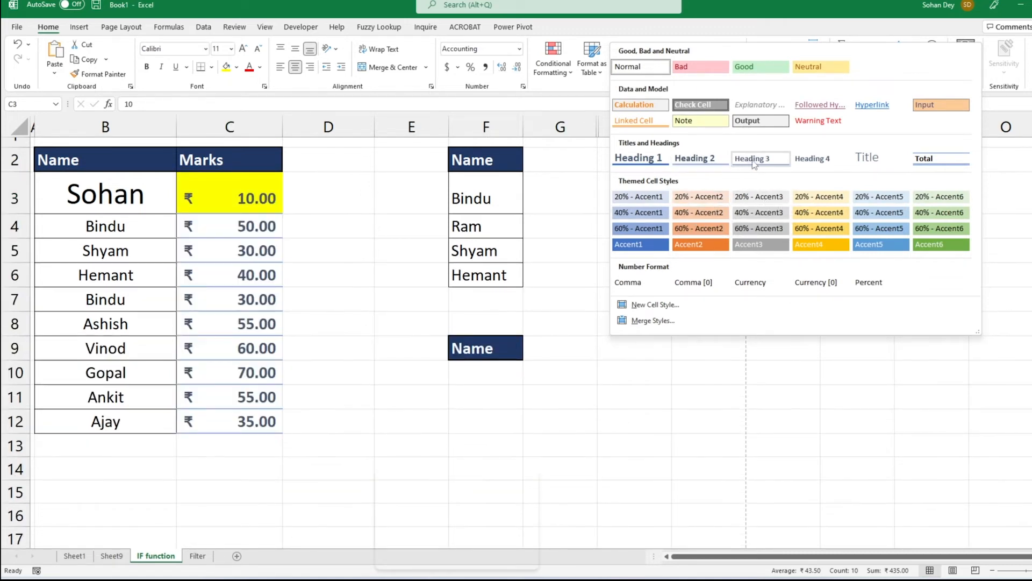
click(753, 161)
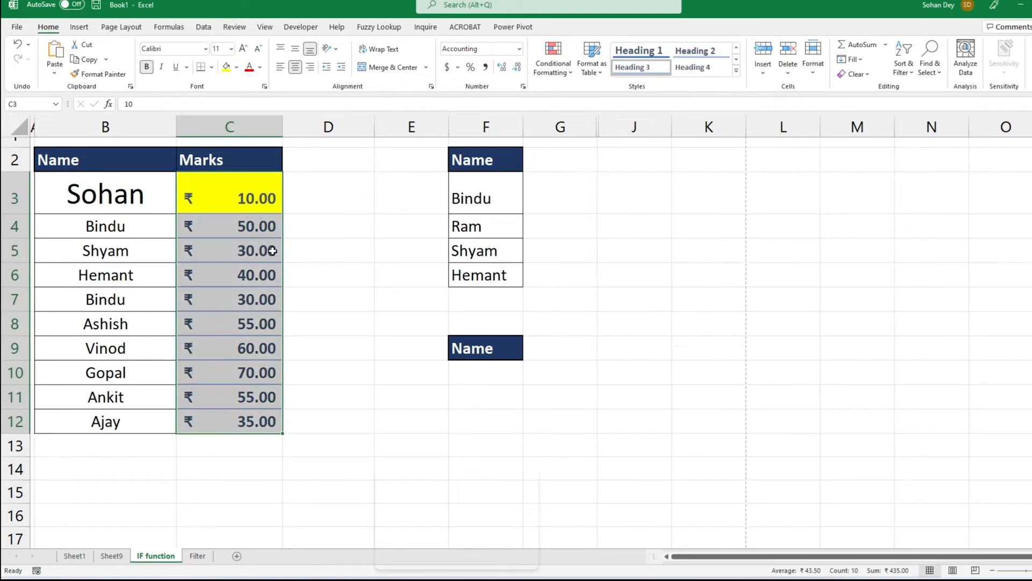
click(316, 233)
drag(237, 198, 290, 441)
click(392, 242)
drag(239, 198, 240, 420)
drag(257, 205, 257, 422)
mouse_move(748, 29)
mouse_down()
mouse_move(827, 107)
mouse_move(832, 95)
mouse_up()
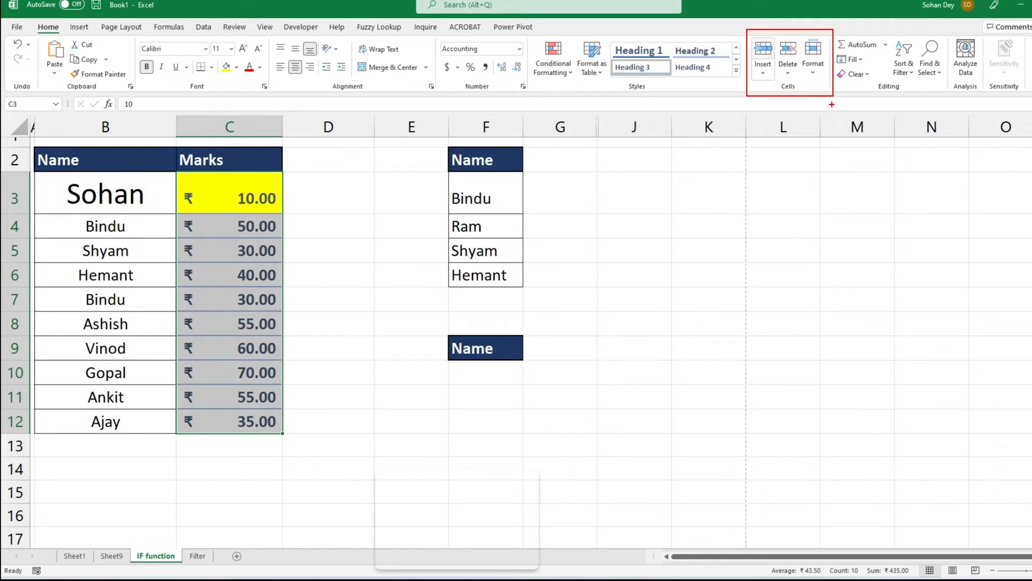
Insert a blank sheet row above row 4 of the marks table
click(329, 274)
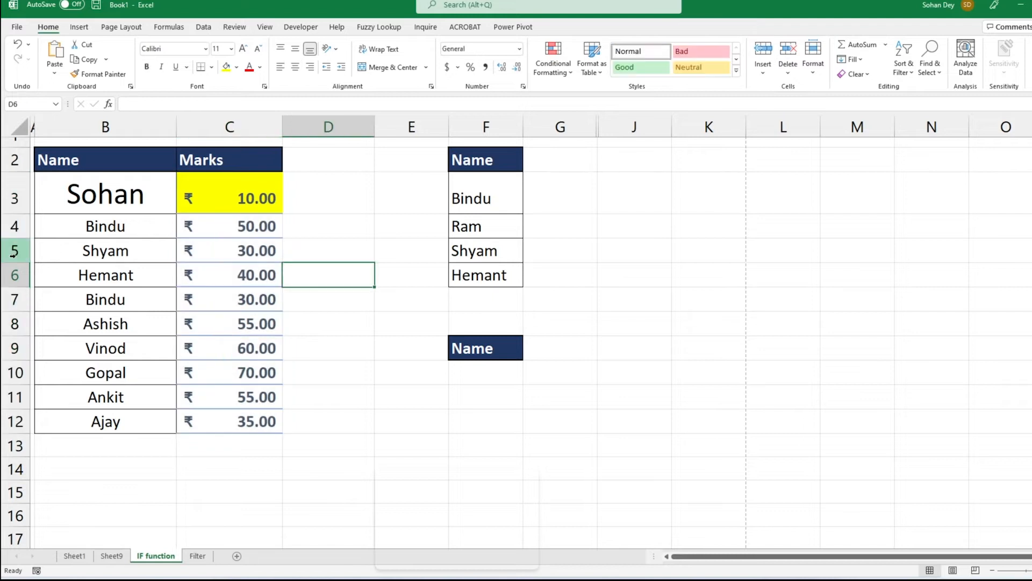
click(12, 212)
click(11, 220)
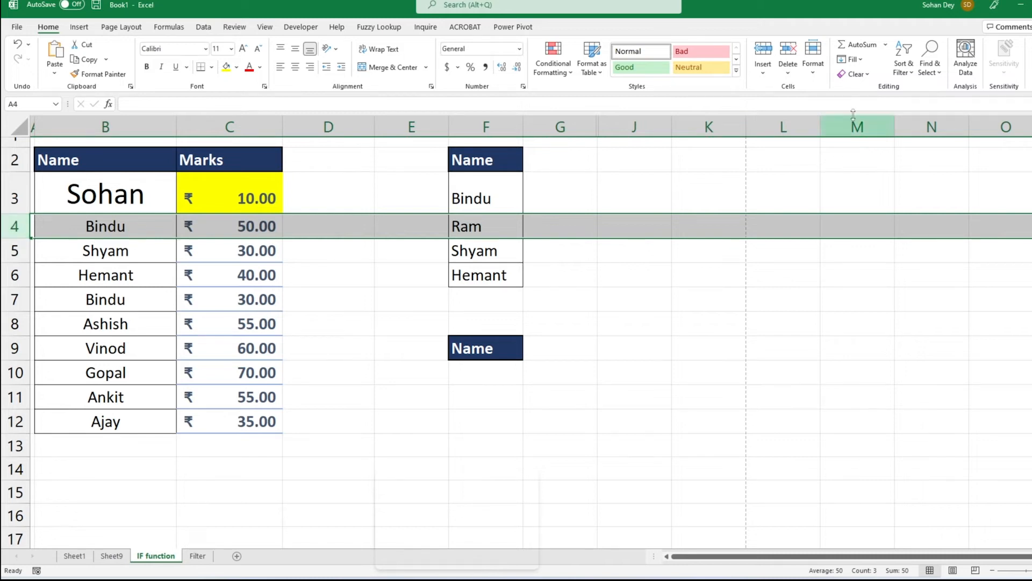
click(763, 75)
click(800, 107)
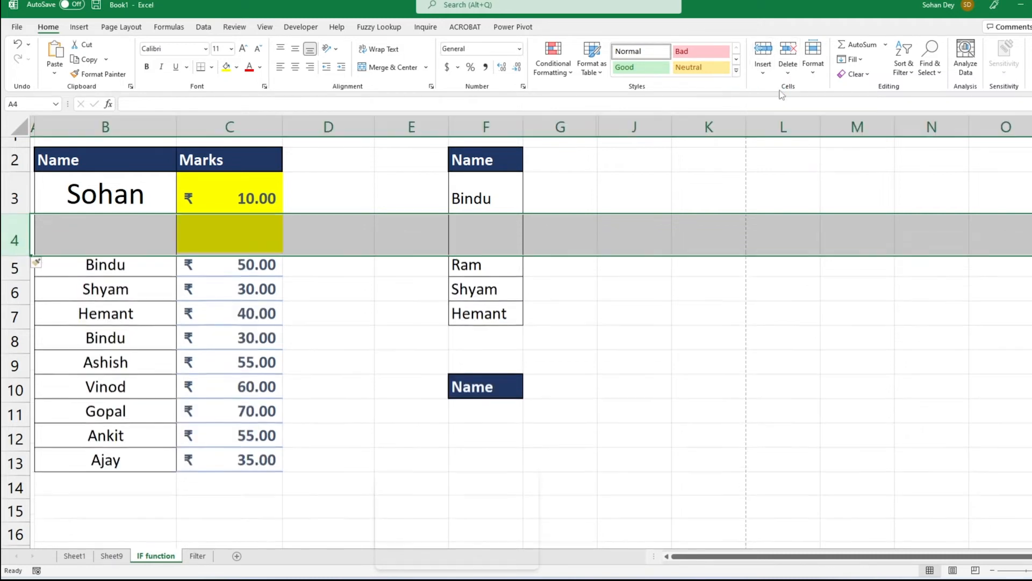
click(253, 268)
drag(73, 243, 1022, 244)
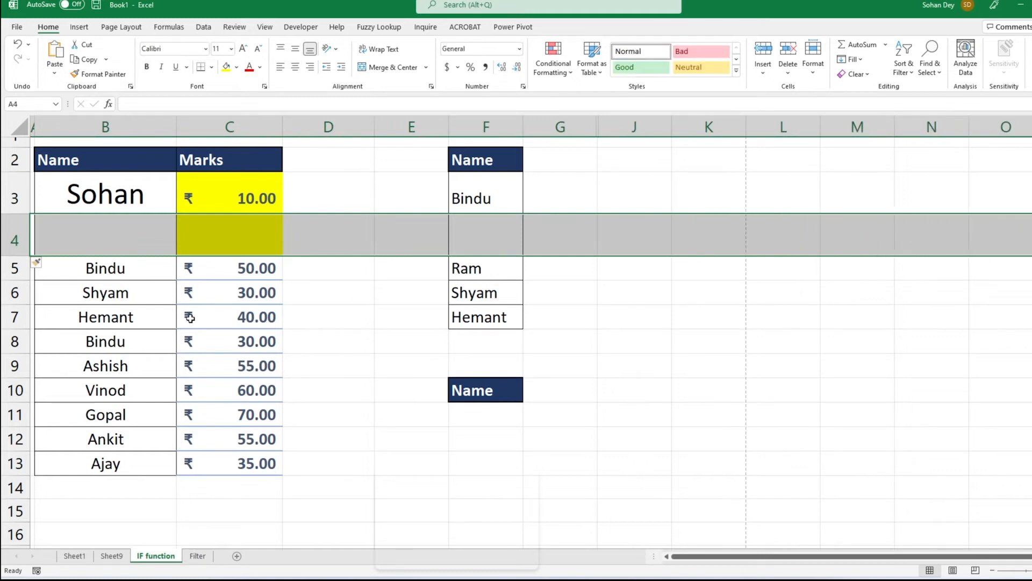
Insert a blank sheet column between the Name and Marks columns
click(230, 127)
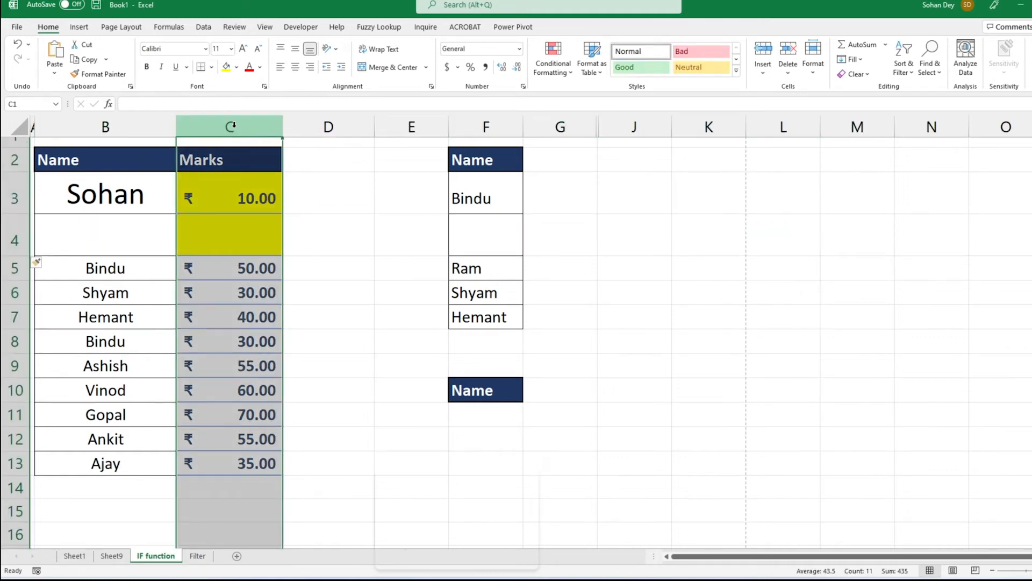
click(763, 70)
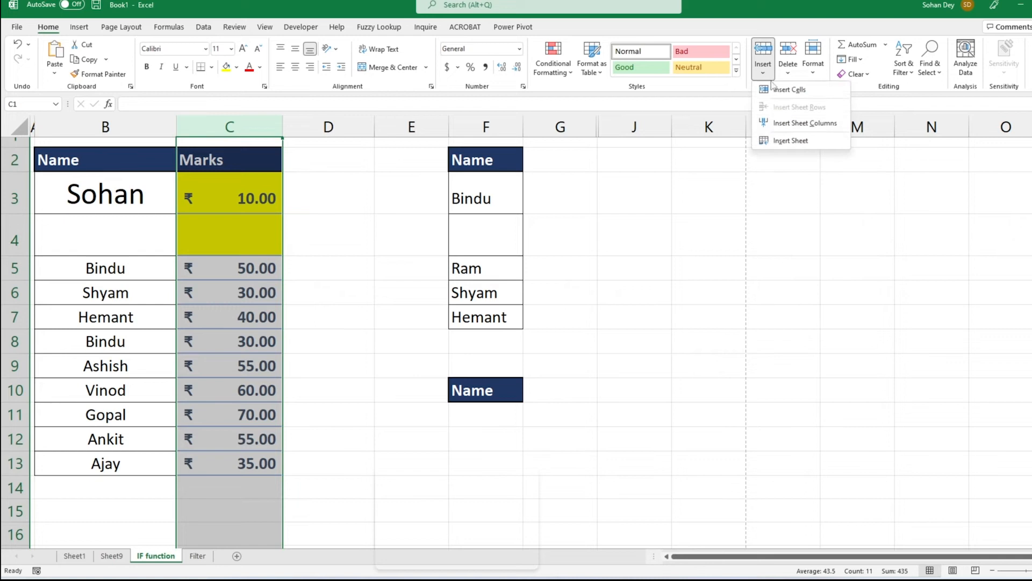
click(802, 123)
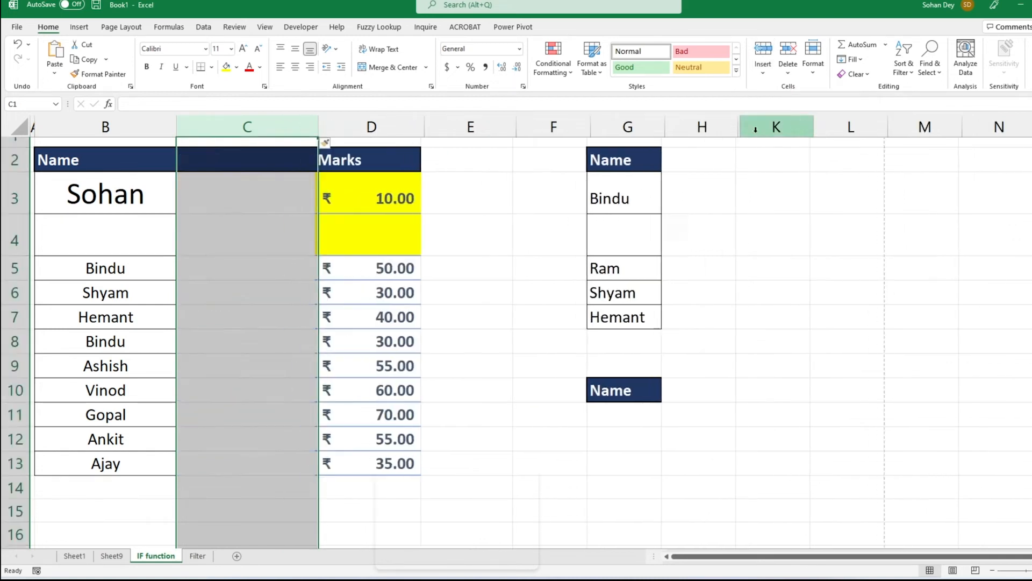
drag(249, 171, 229, 510)
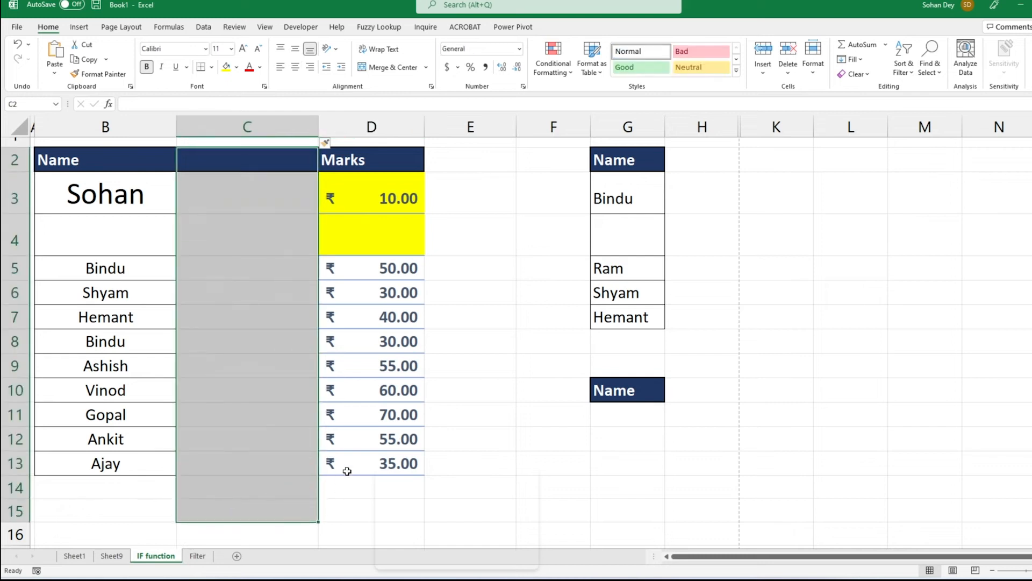
Undo the column insertion and the row insertion in the marks table
key(ctrl+z)
key(ctrl+z)
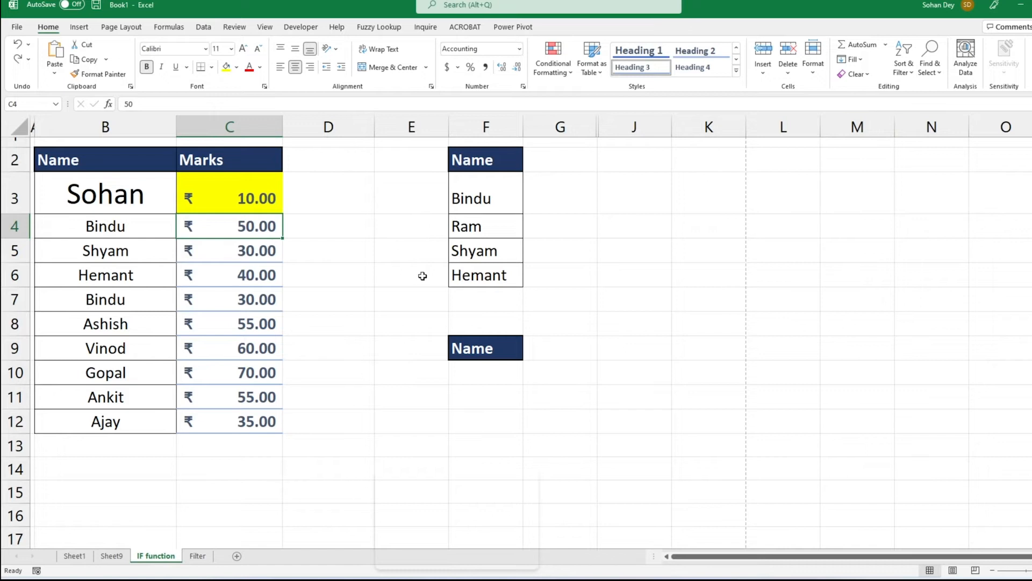
Total the marks in C3:C12 with AutoSum in cell C13
click(227, 451)
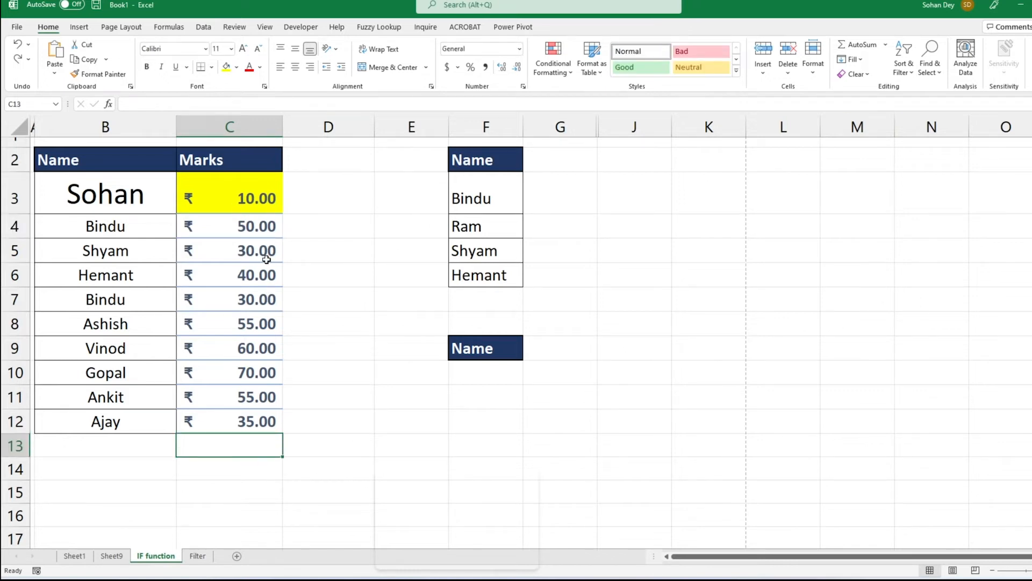
drag(262, 202, 245, 422)
click(238, 454)
click(864, 49)
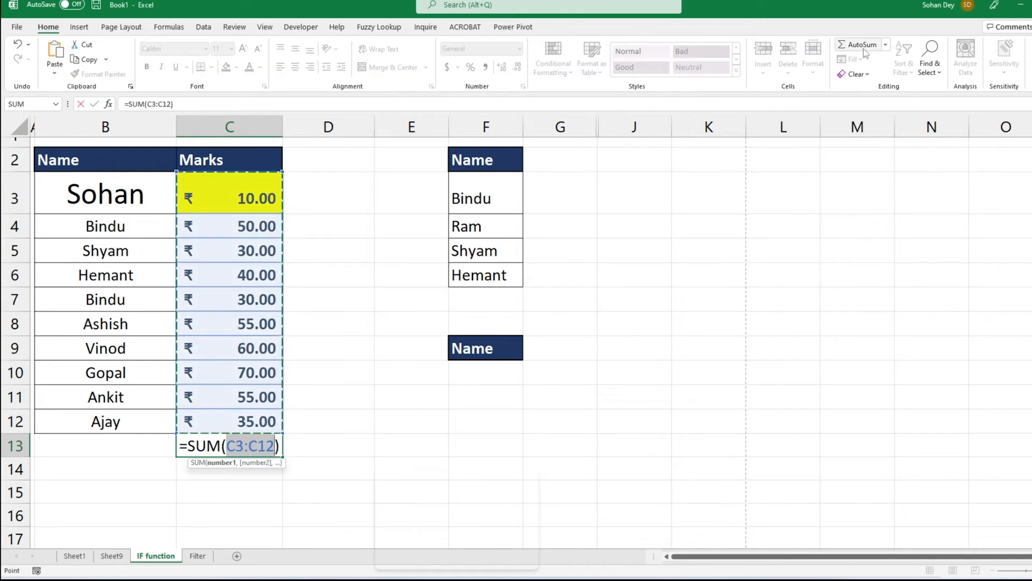
key(Return)
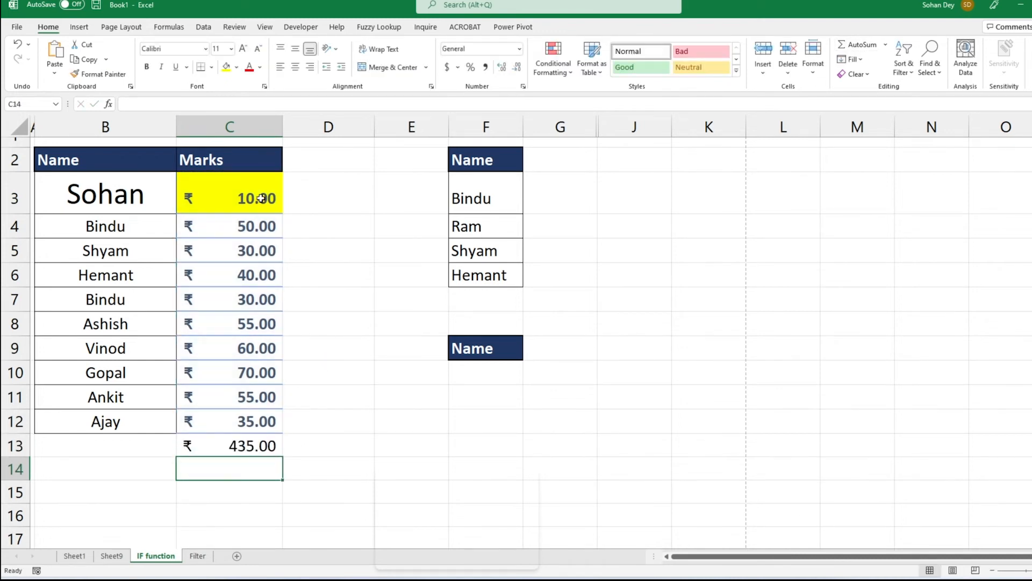
Review the other AutoSum functions available for the marks, and clear the total from C13
drag(245, 200, 247, 422)
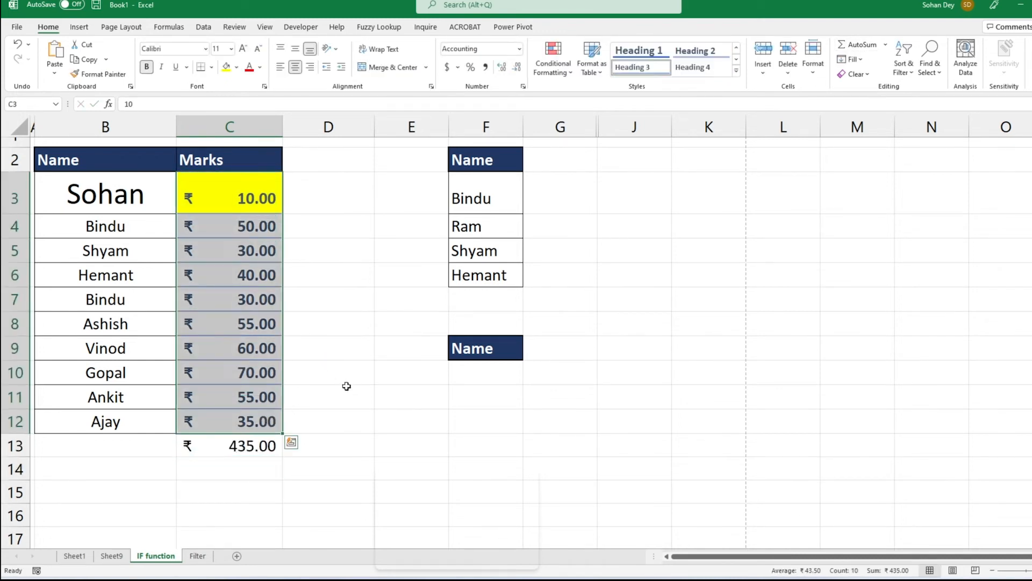
click(888, 46)
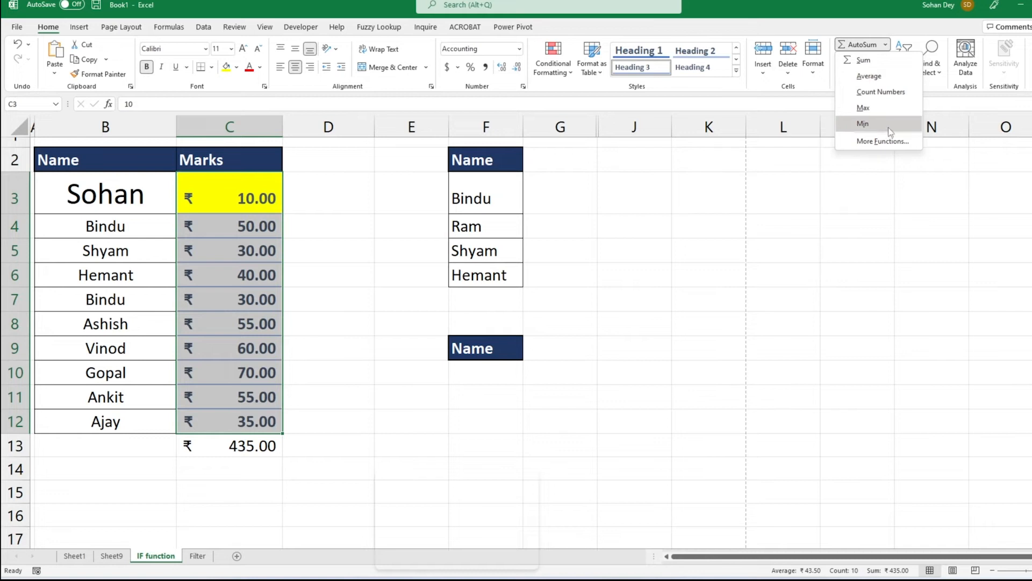
click(1027, 297)
click(315, 163)
click(252, 444)
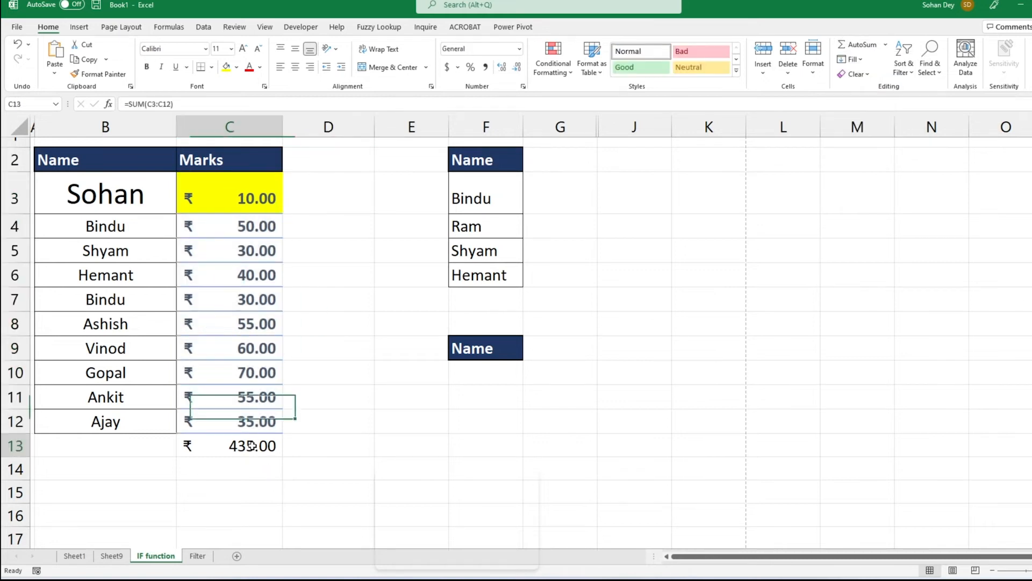
key(Delete)
Add filters to the Name and Marks headers in B2:C2
drag(76, 161, 198, 162)
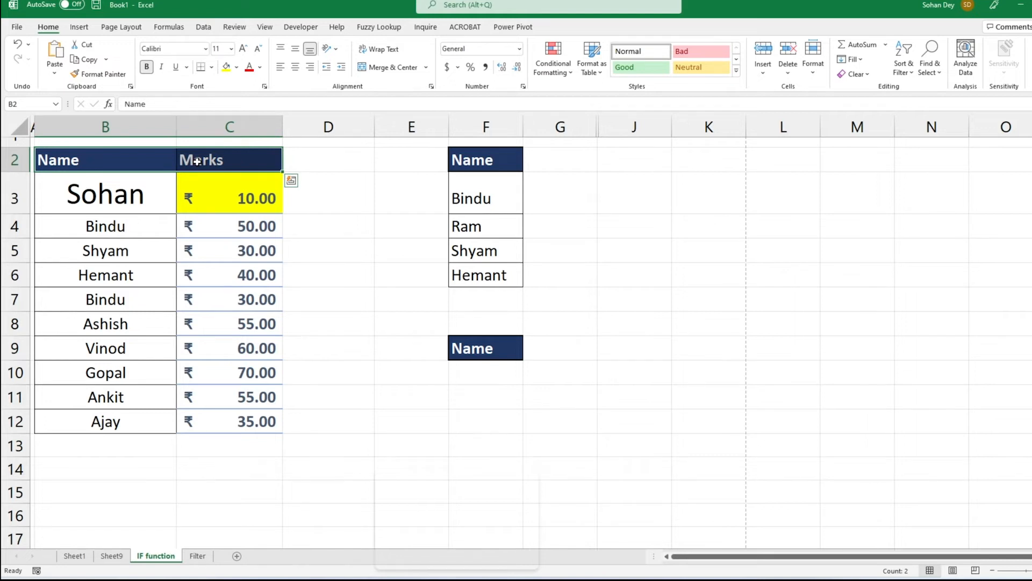
key(ctrl+shift+l)
click(230, 160)
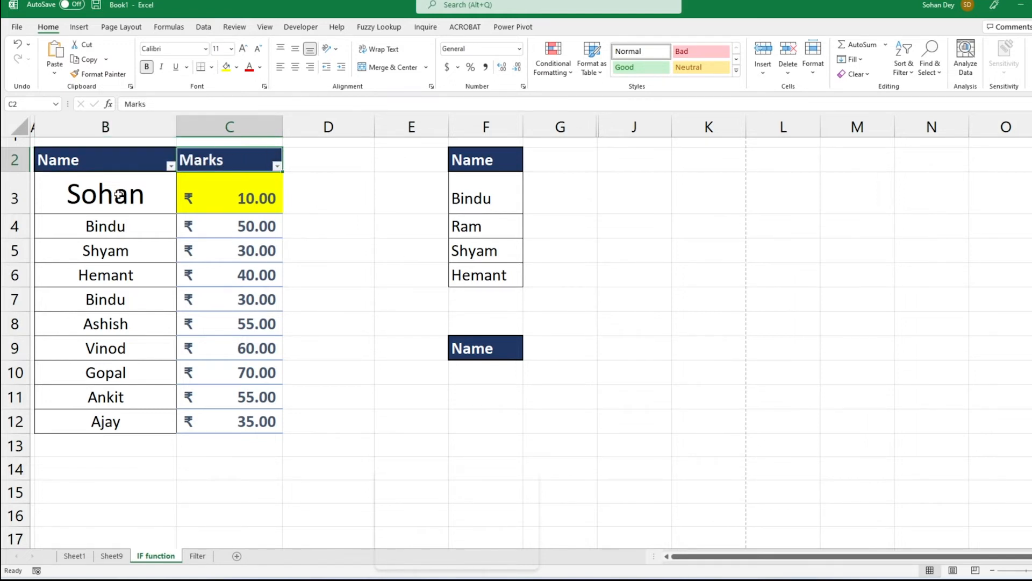
click(90, 164)
Filter the Name column to show only the student in row 3
click(170, 167)
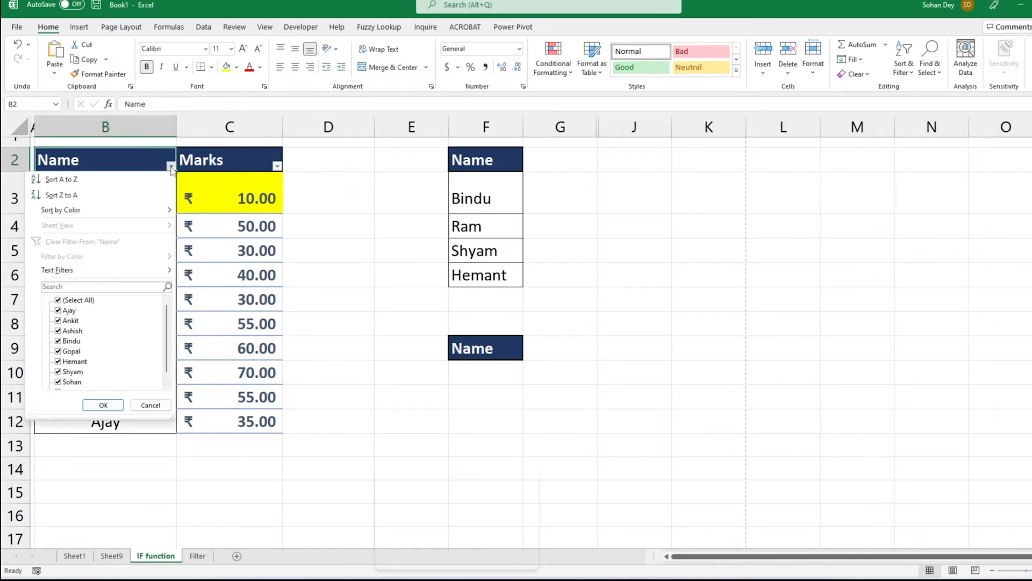
click(67, 300)
click(63, 383)
click(103, 405)
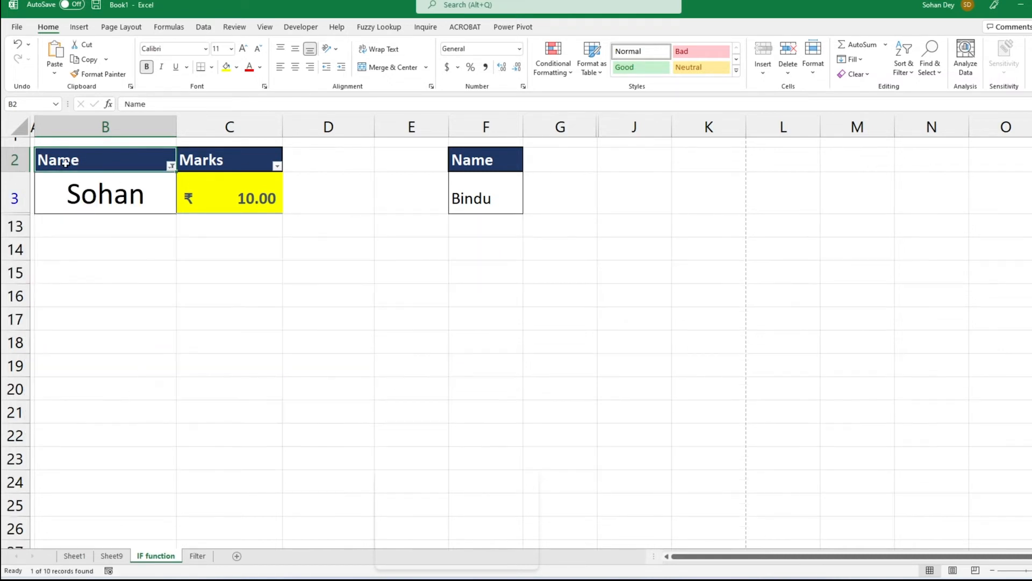
Copy the filtered table with its headers to K14 and widen column K to fit the name
drag(65, 163, 209, 201)
key(ctrl+c)
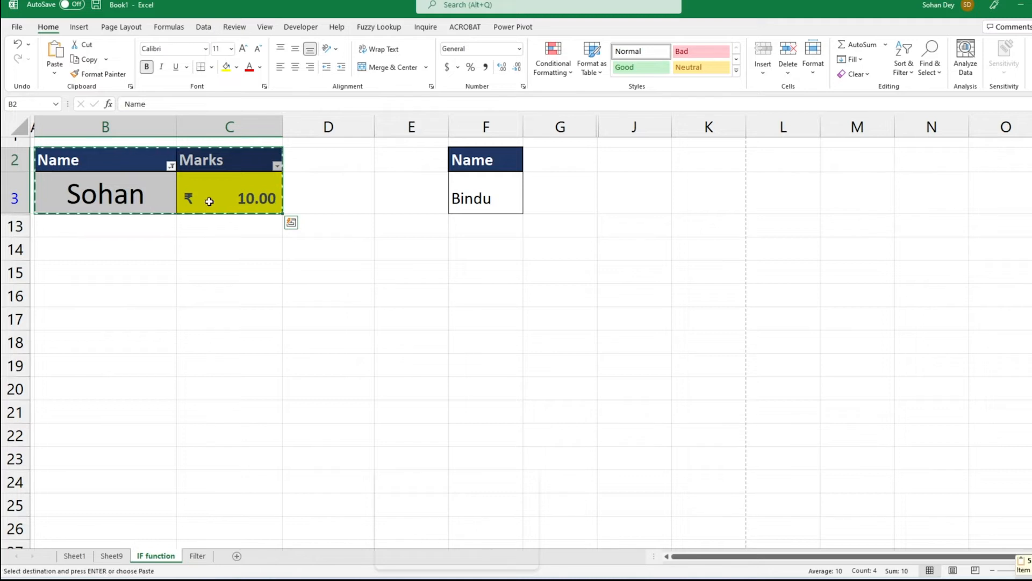
click(687, 261)
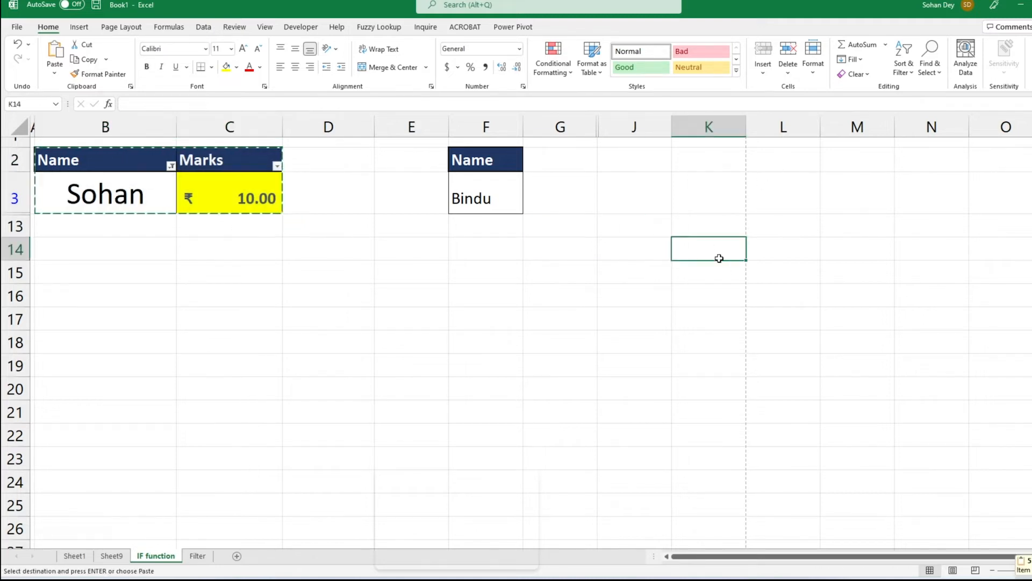
key(ctrl+v)
key(Escape)
click(779, 341)
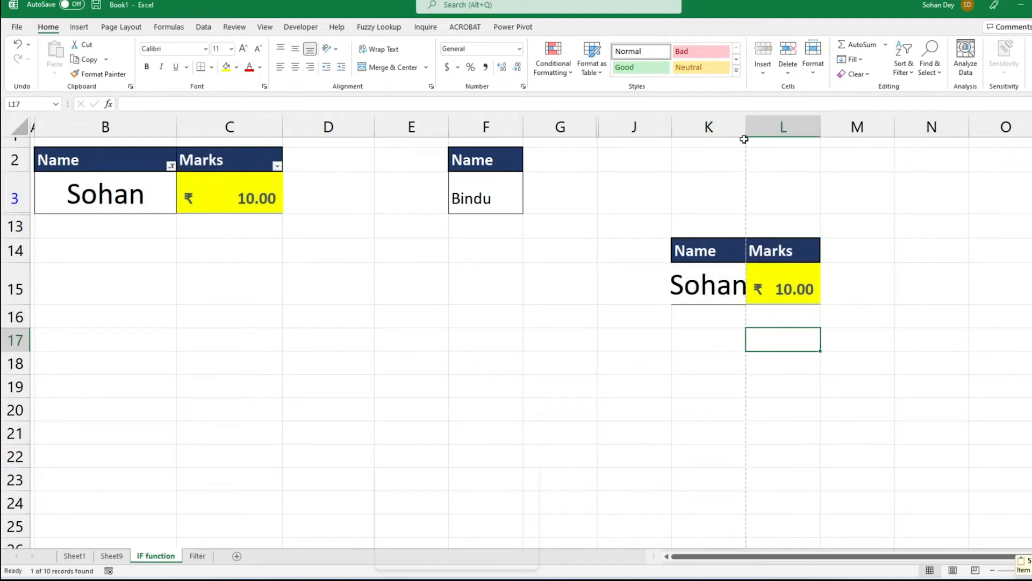
drag(744, 132, 782, 132)
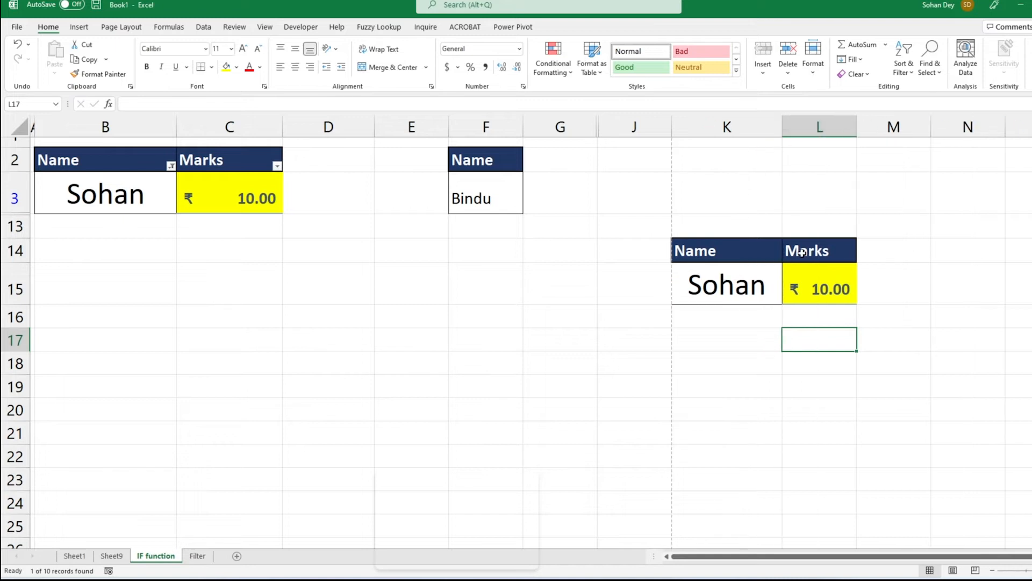
Remove the filter from the marks table so all its rows show
click(136, 169)
key(ctrl+shift+l)
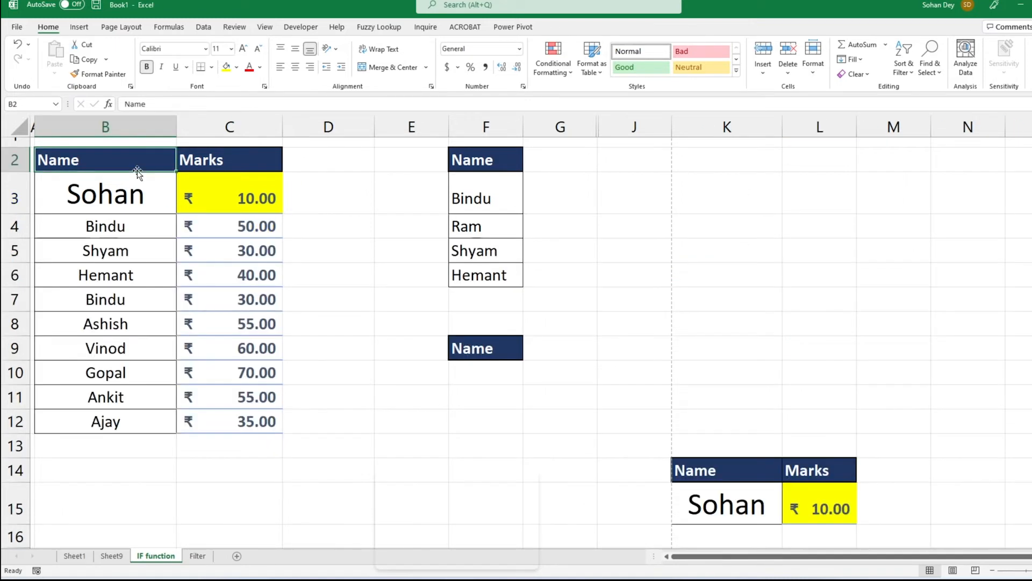
drag(119, 195, 247, 422)
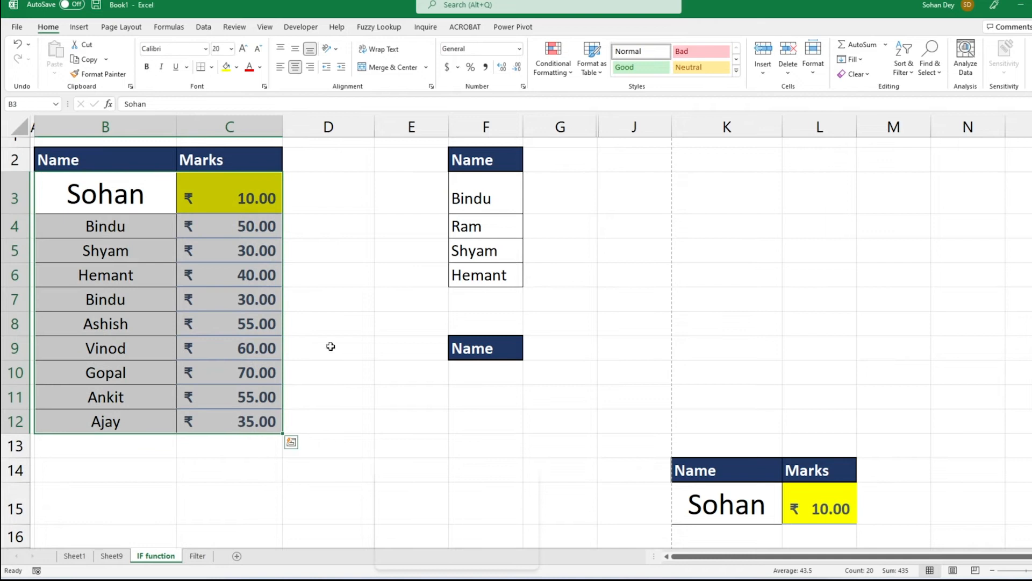
key(Up)
Turn the header filters on and filter the Name column to the students in rows 3, 6, 8 and 12
key(ctrl+shift+l)
key(Right)
key(Left)
key(alt+Down)
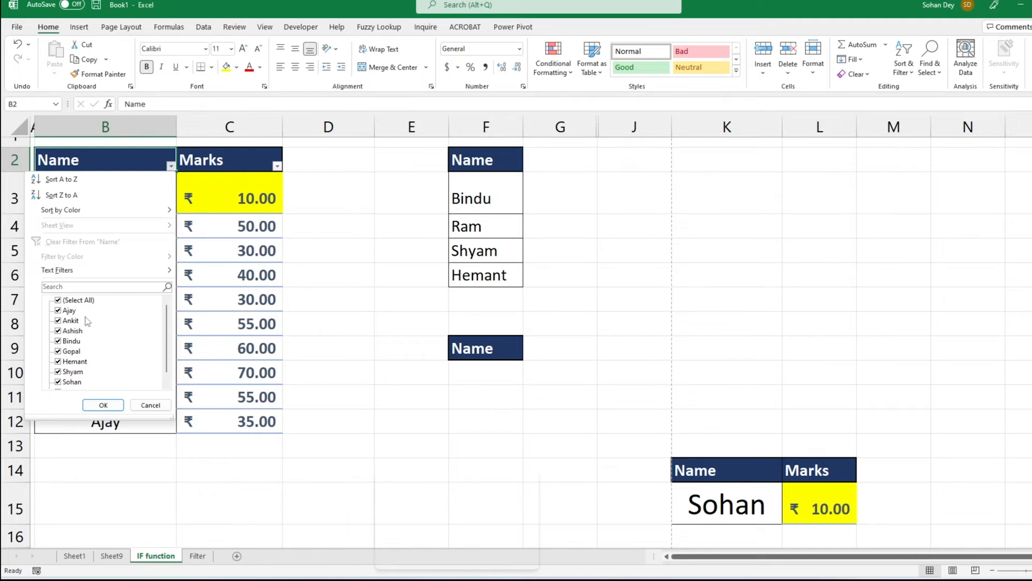
click(59, 301)
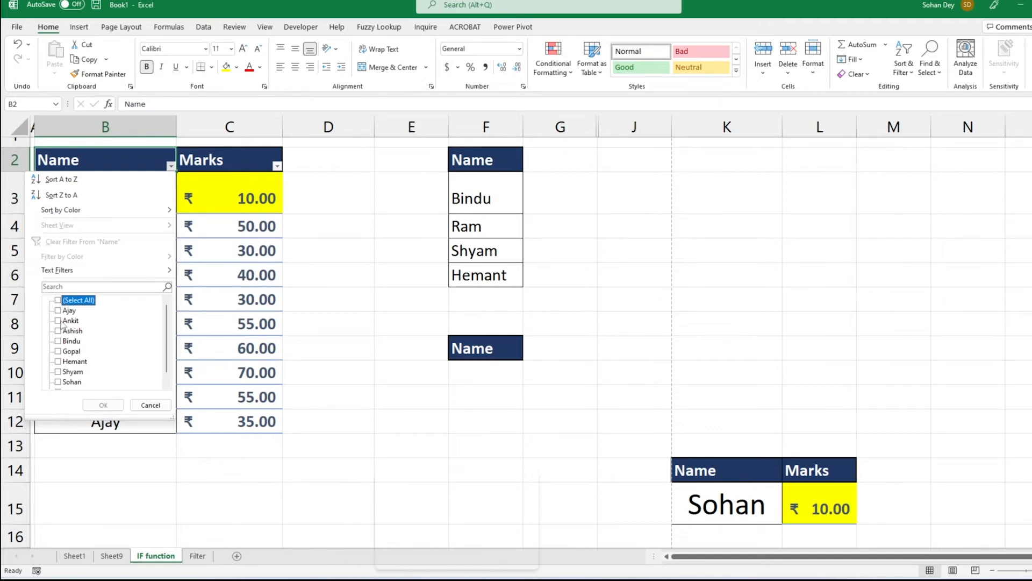
click(58, 311)
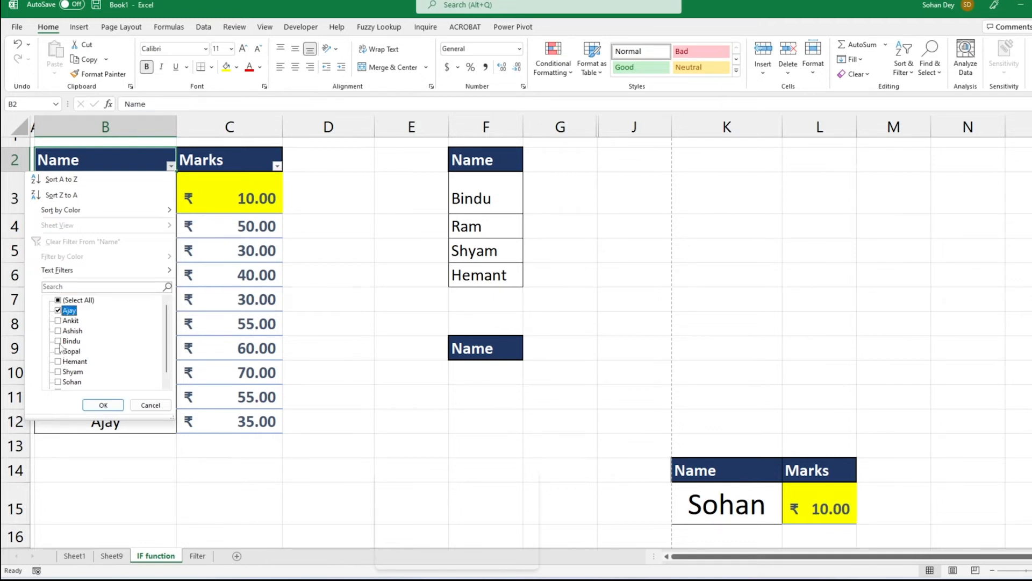
click(58, 330)
click(58, 361)
click(58, 382)
click(108, 405)
Select the four filtered records with their headers, and turn the filter off again
drag(77, 172, 240, 279)
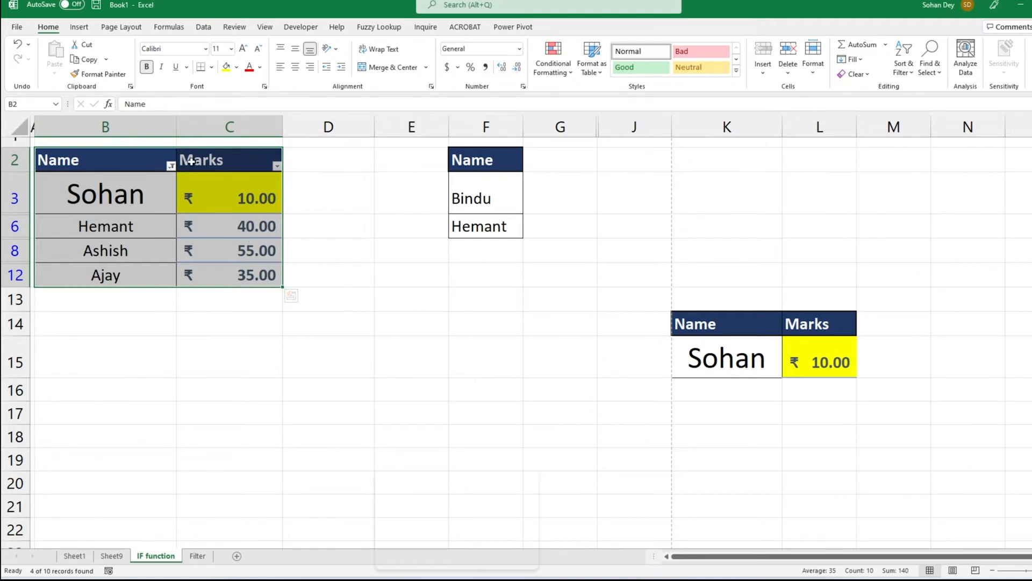
click(136, 156)
key(ctrl+shift+l)
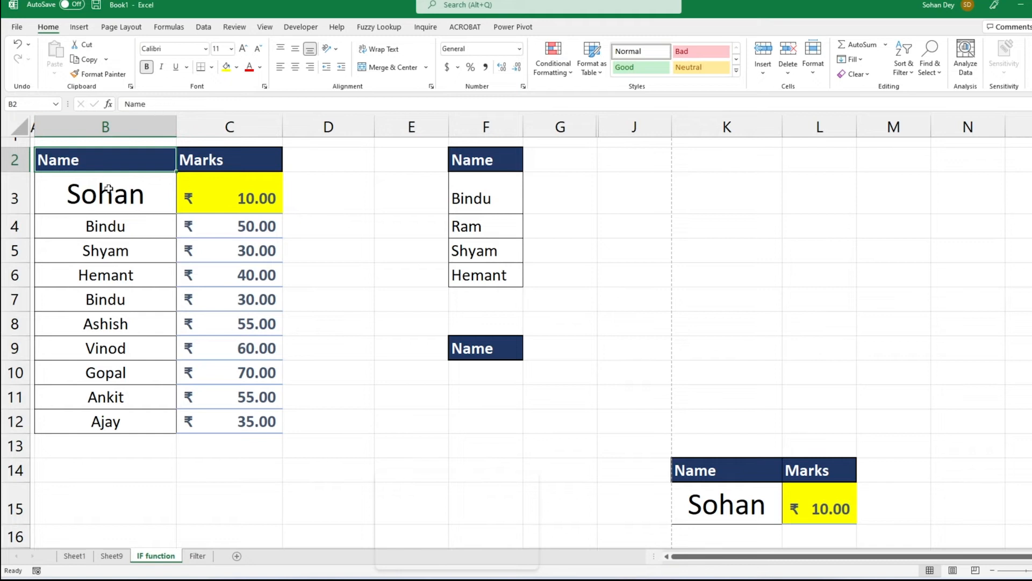
Turn on the filters for the Name and Marks headers and sort the Name column A to Z
drag(128, 163, 226, 164)
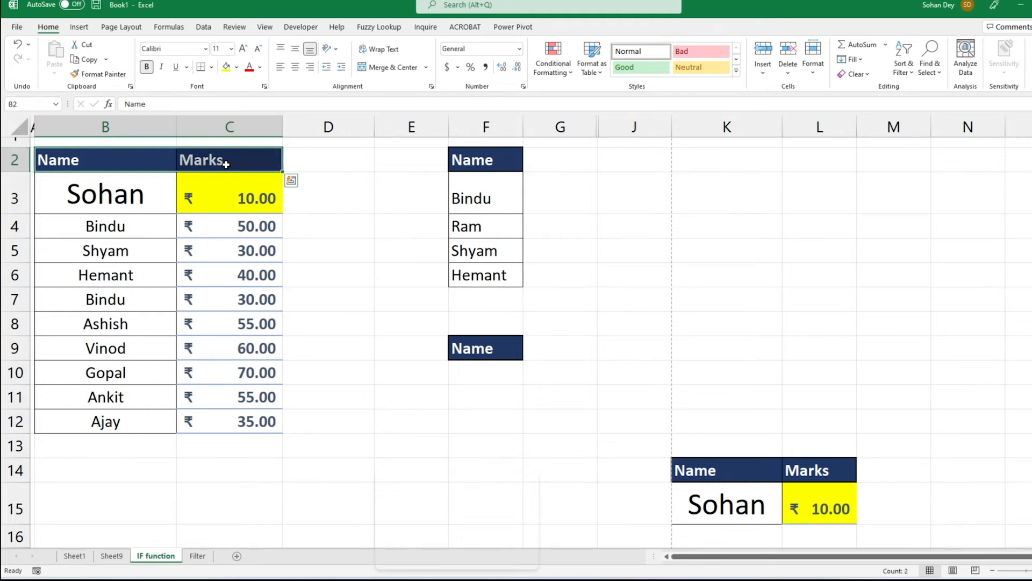
key(ctrl+shift+l)
click(161, 193)
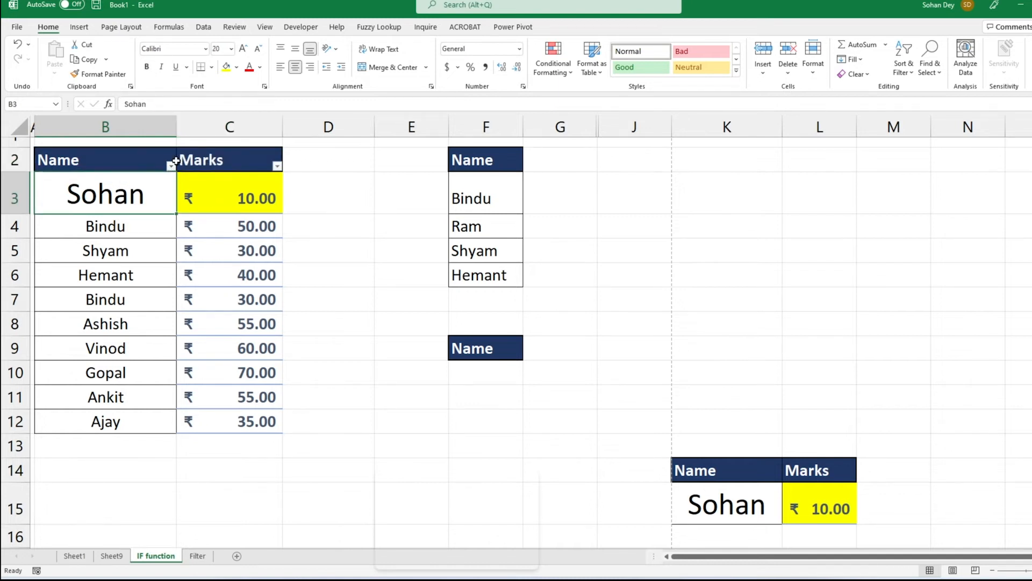
click(171, 165)
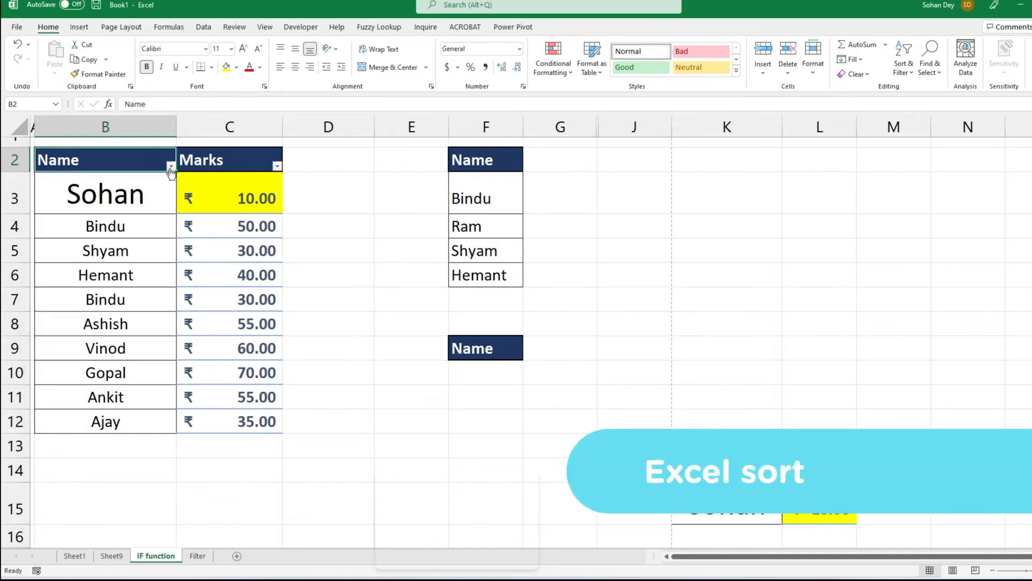
click(171, 165)
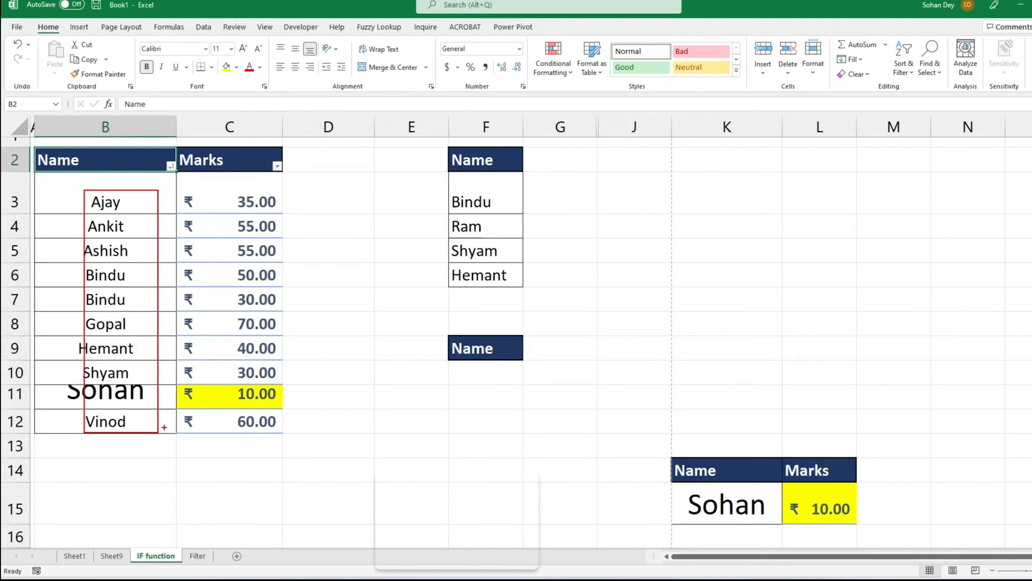
Sort the Name column Z to A and check the order of the names' initial letters
click(170, 166)
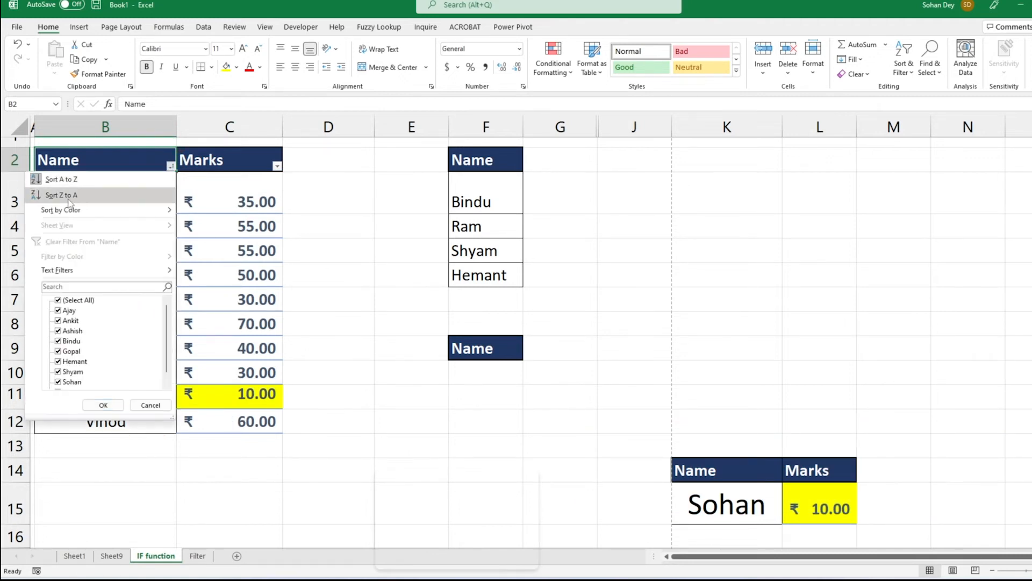
click(136, 200)
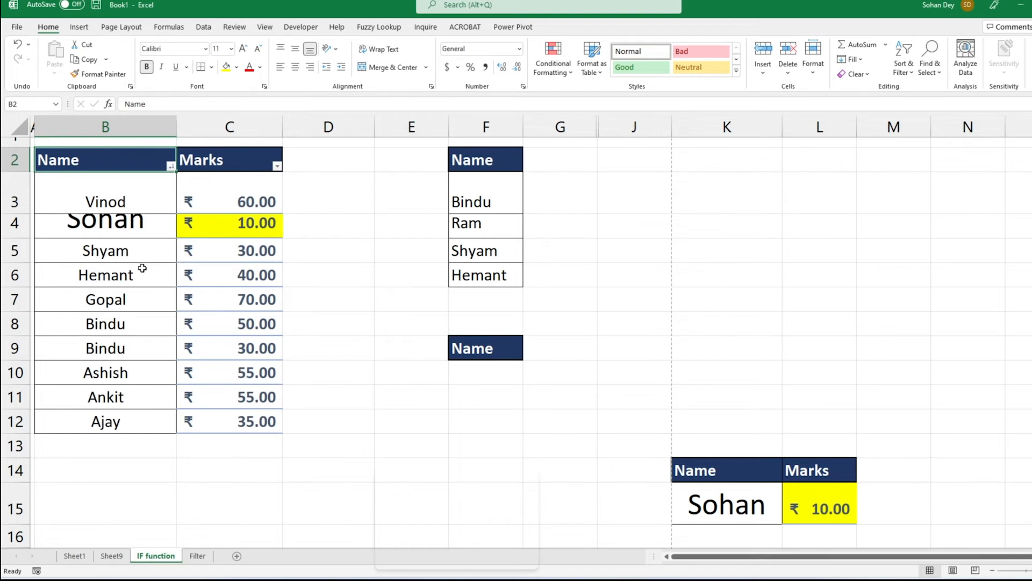
click(113, 202)
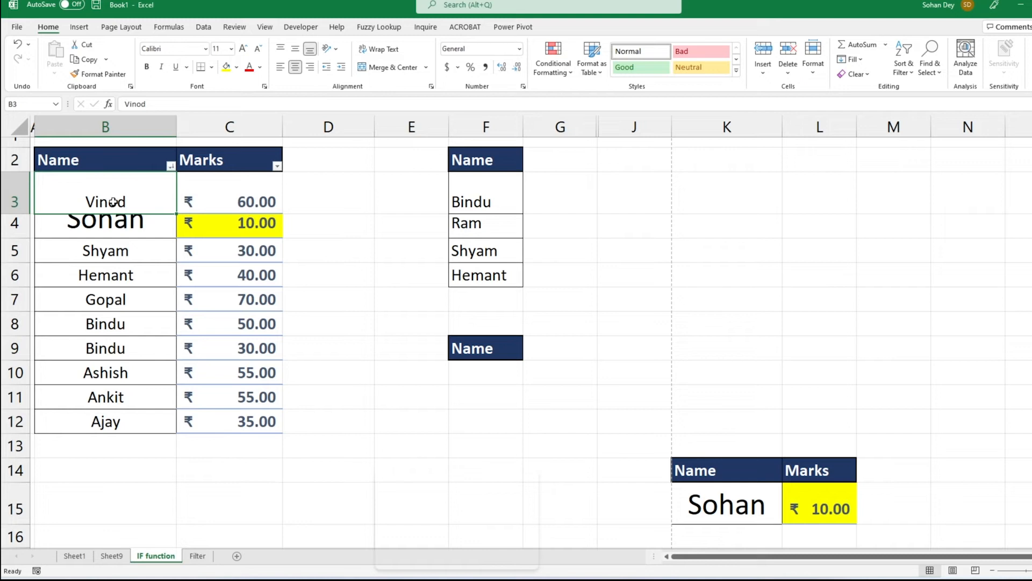
click(127, 235)
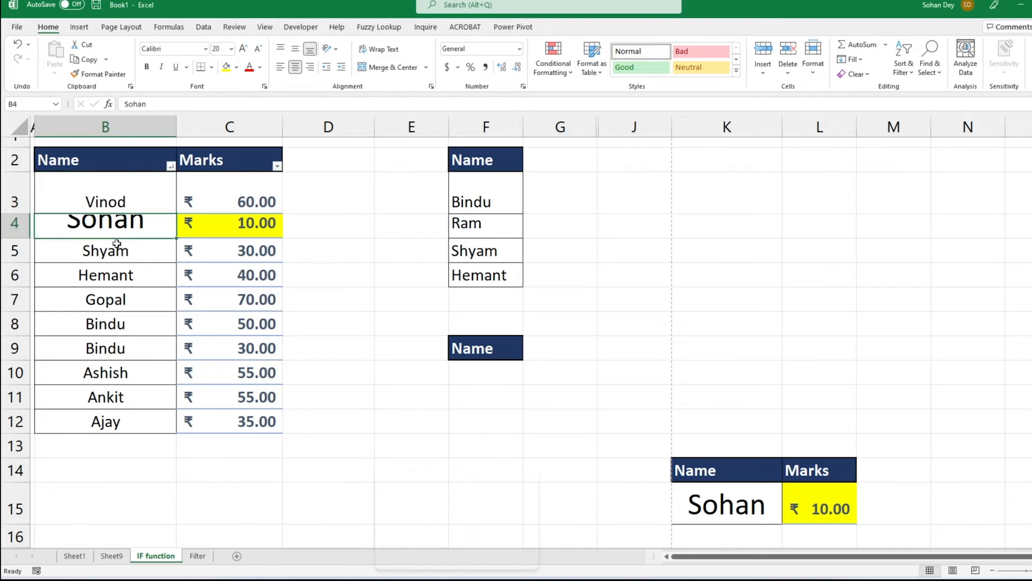
mouse_move(63, 205)
mouse_down()
mouse_move(97, 261)
mouse_move(91, 287)
mouse_up()
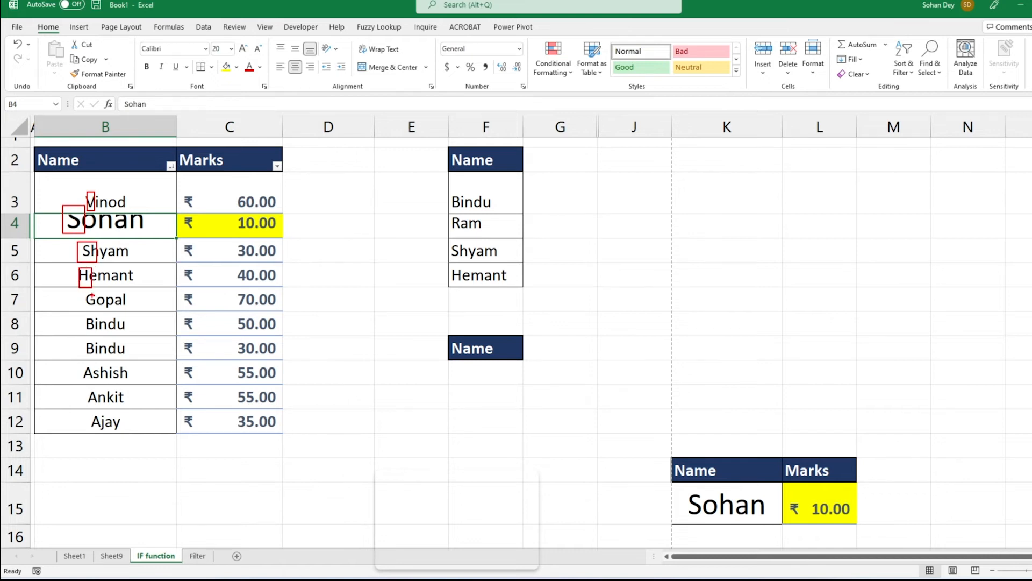
key(Escape)
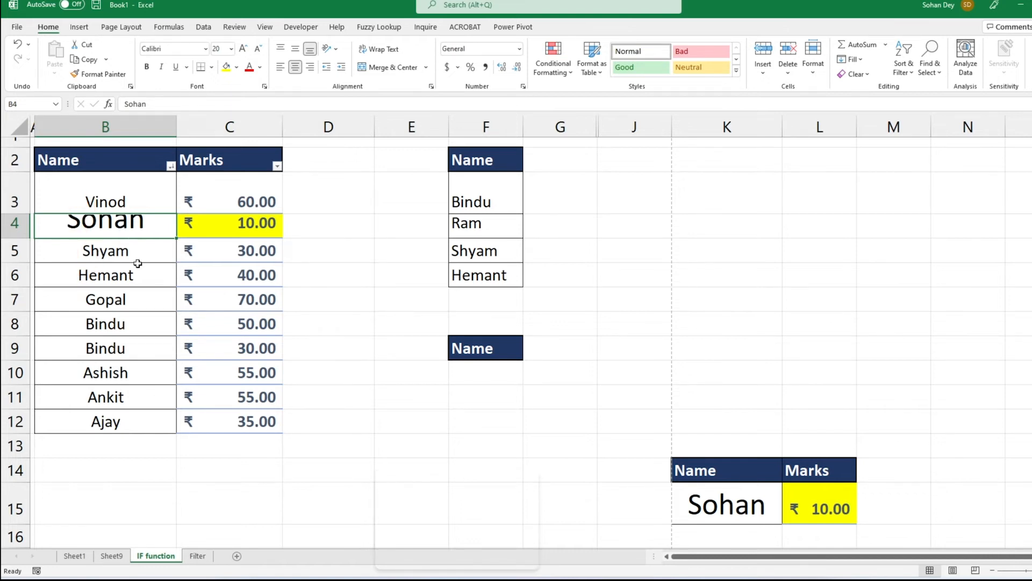
Check the Sort by Color options for the Name column
click(171, 166)
mouse_move(147, 213)
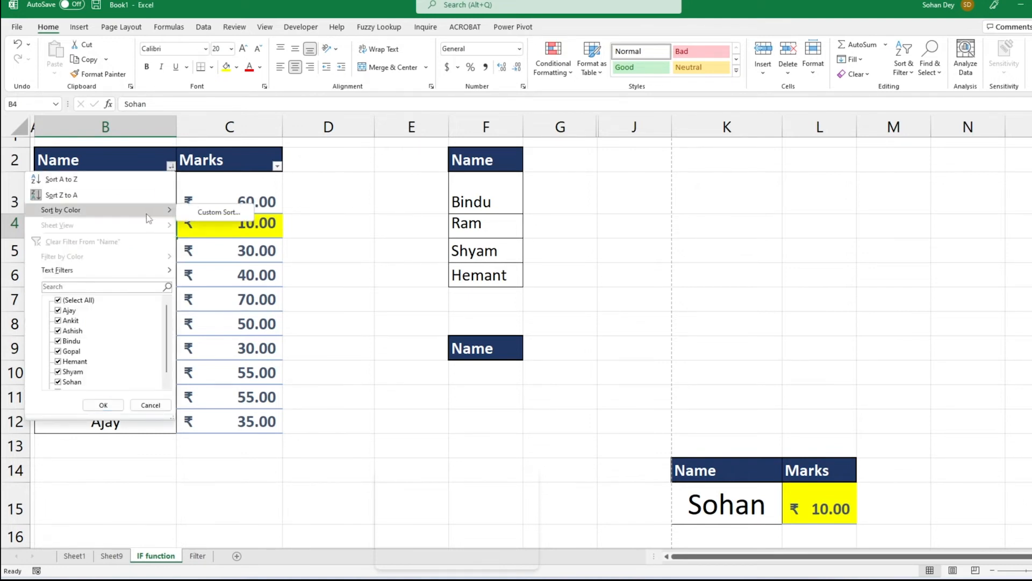
click(153, 195)
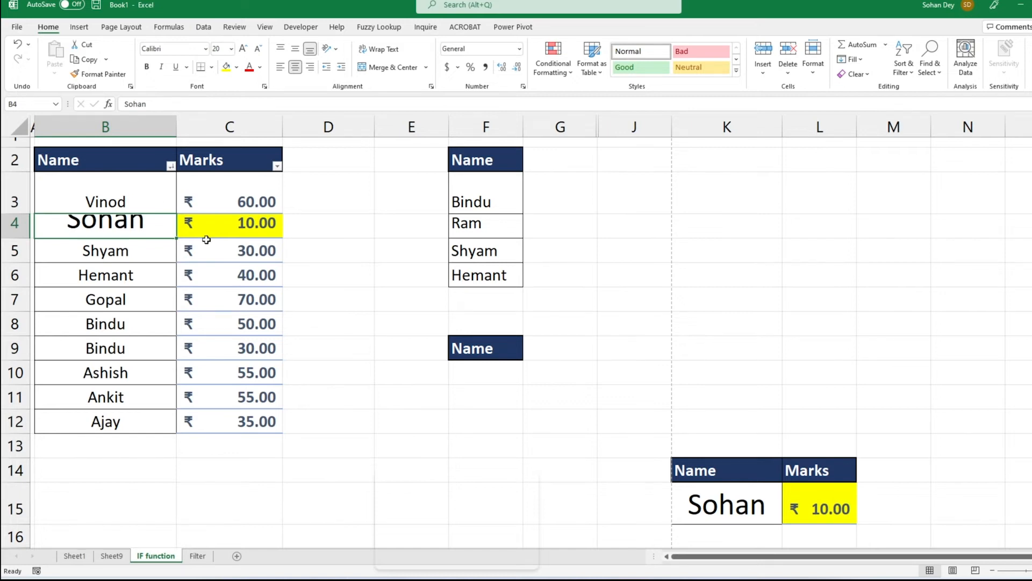
Reduce the font size of B4:C4 to match the other rows of the marks table
drag(107, 222, 252, 221)
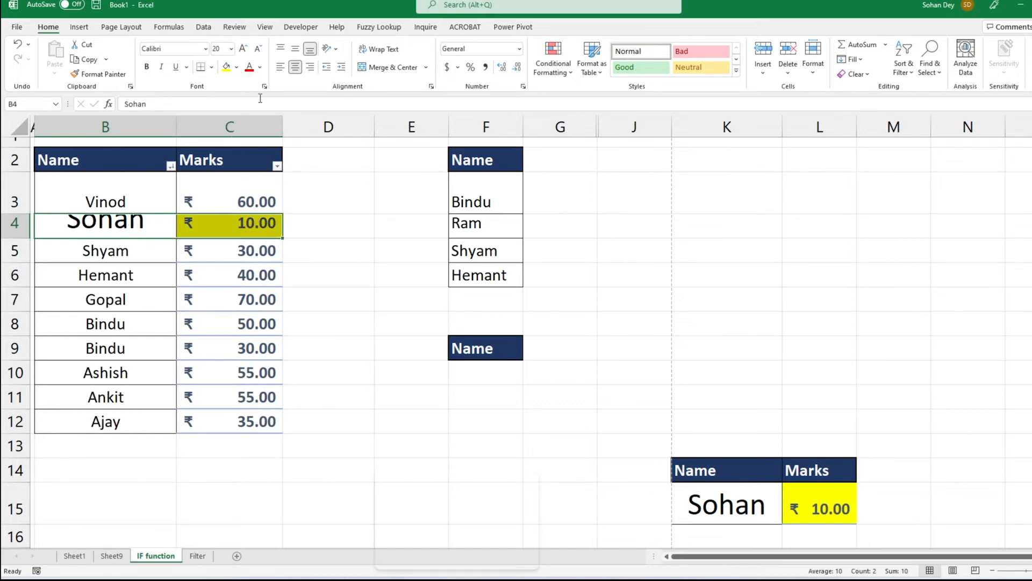
click(258, 49)
click(258, 49)
click(257, 49)
click(257, 49)
click(258, 49)
click(292, 272)
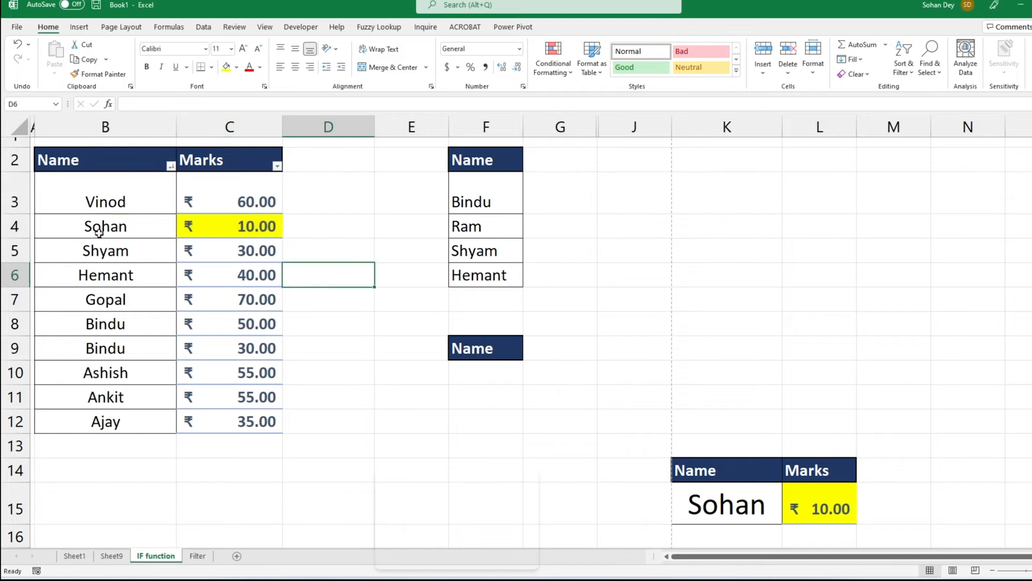
Fill B4:C4, B7:C7 and B10:C10 of the marks table with yellow
drag(101, 232, 208, 225)
click(226, 67)
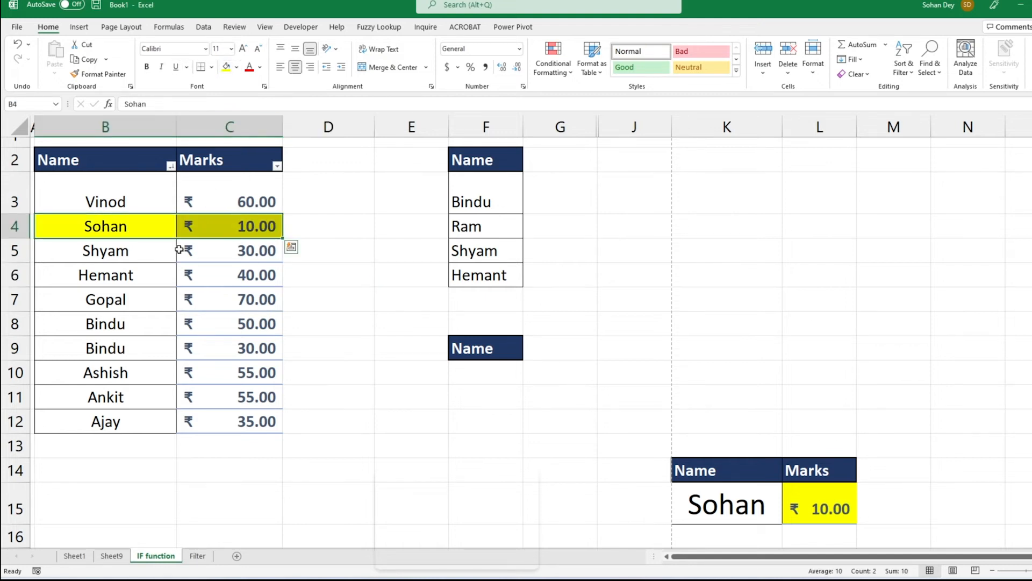
drag(81, 300, 237, 302)
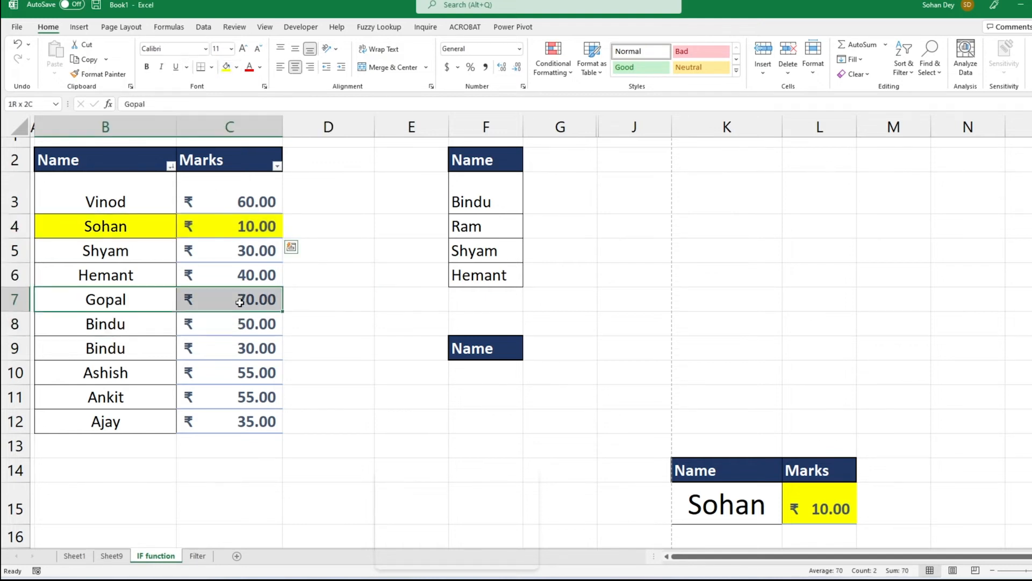
click(226, 67)
drag(83, 371, 229, 373)
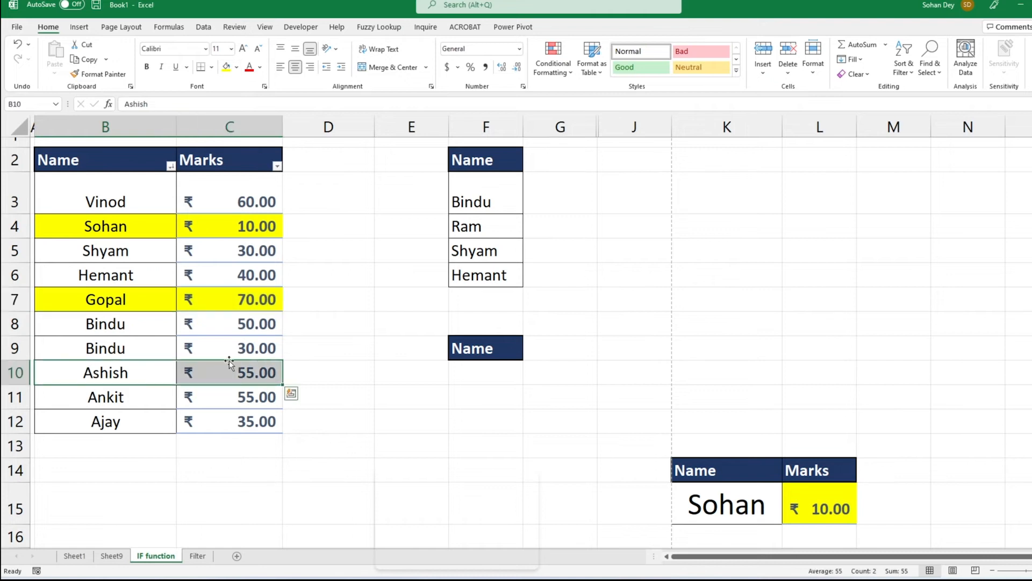
click(226, 68)
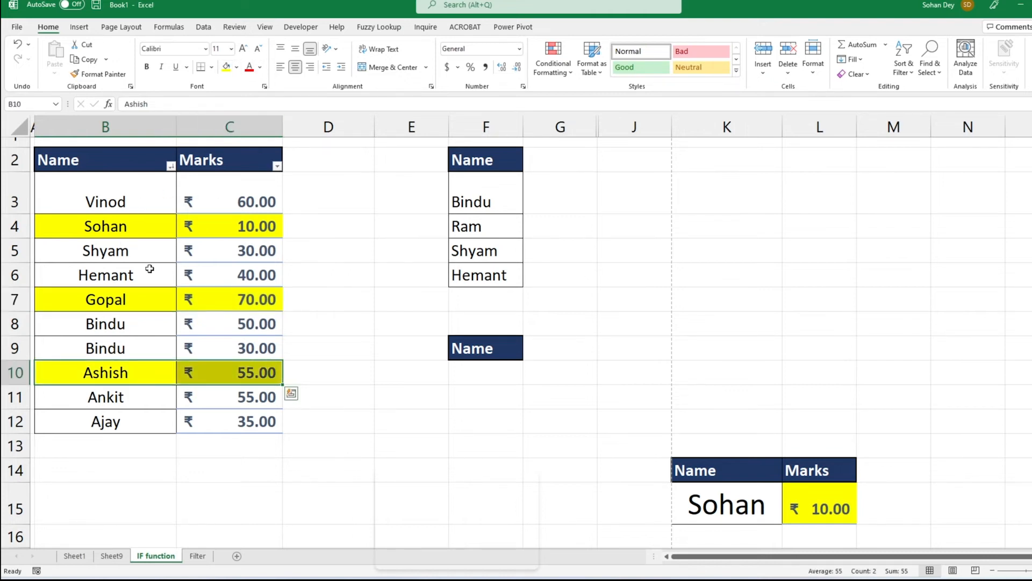
Sort the Name column by yellow cell color, check the resulting row groups, and remove the filters from the table headers
click(119, 192)
click(171, 166)
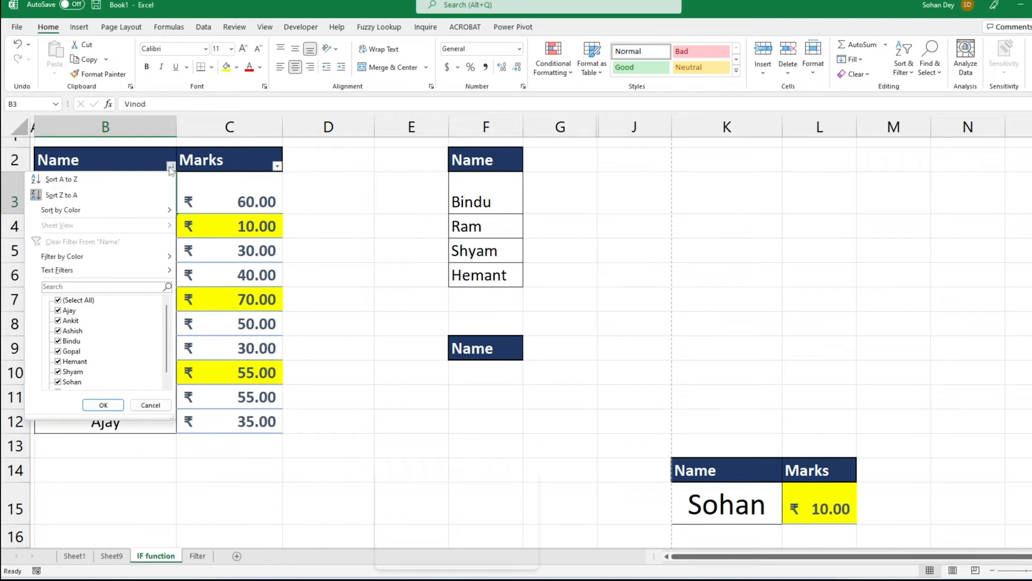
mouse_move(114, 211)
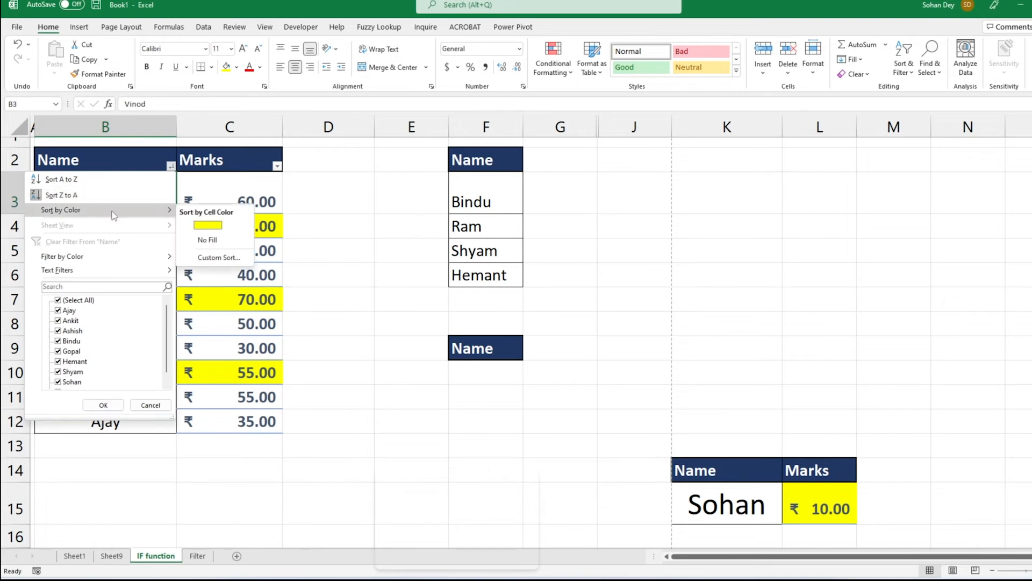
click(217, 229)
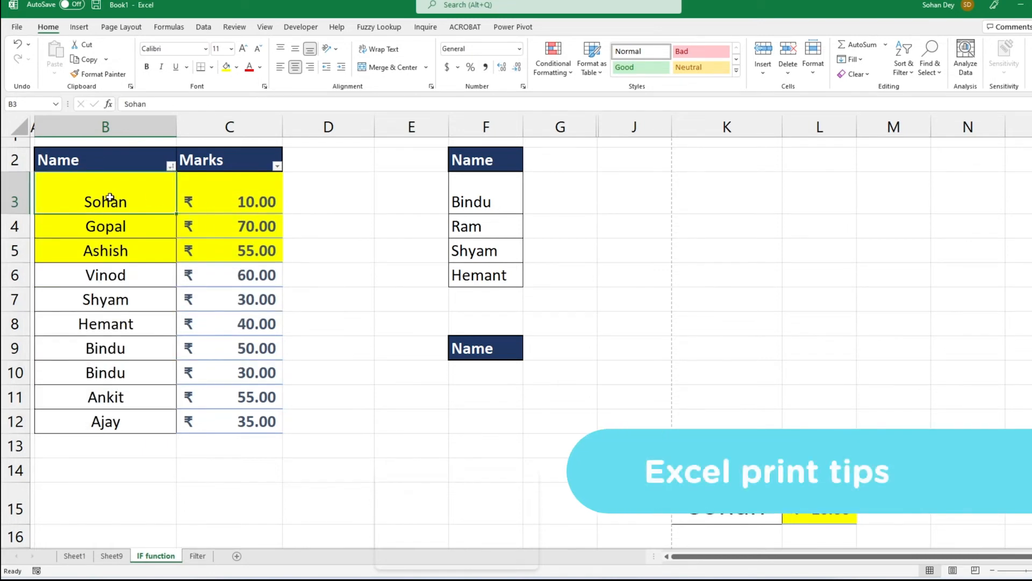
drag(72, 189, 238, 248)
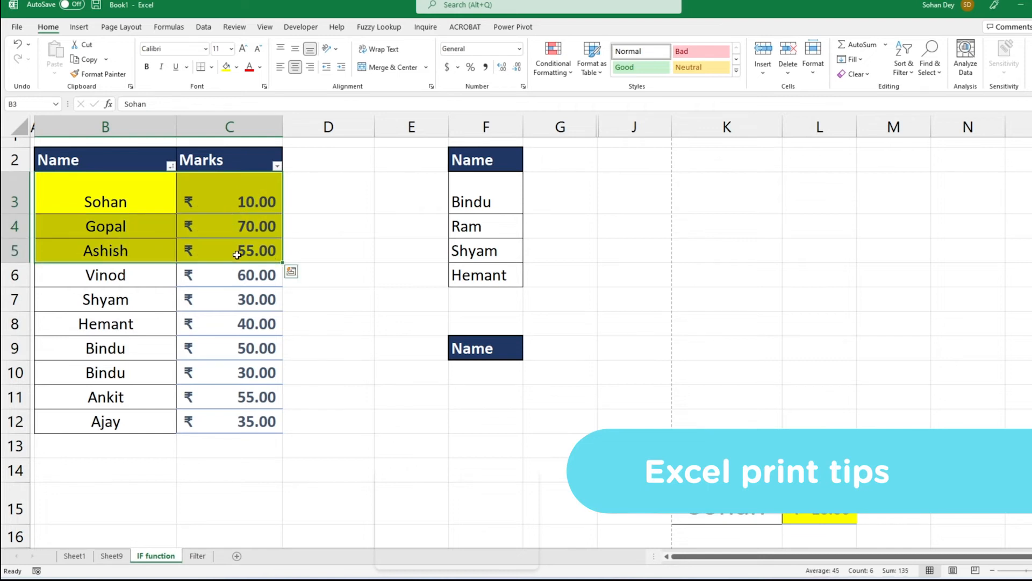
drag(76, 285, 242, 428)
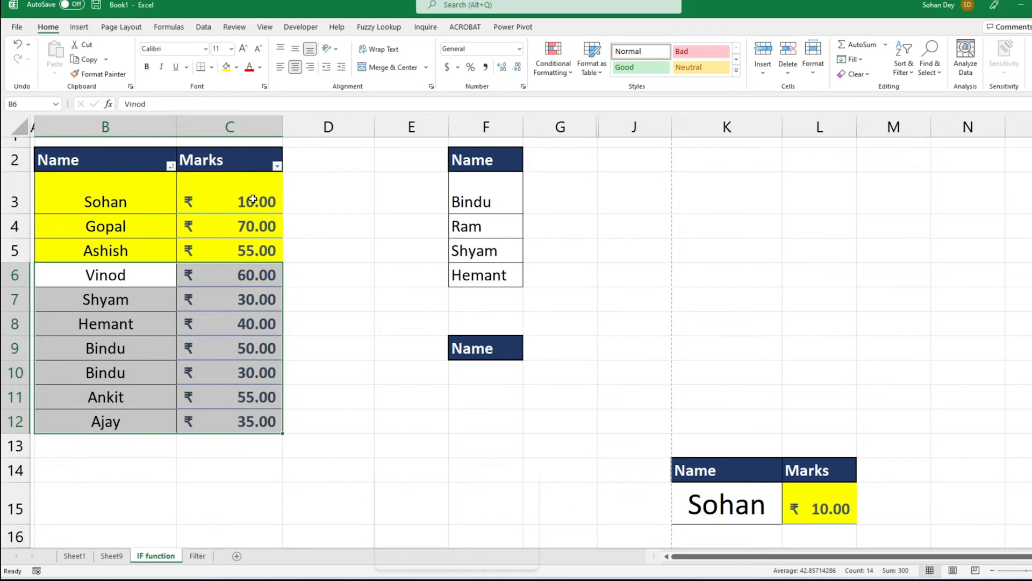
click(143, 159)
key(ctrl+shift+l)
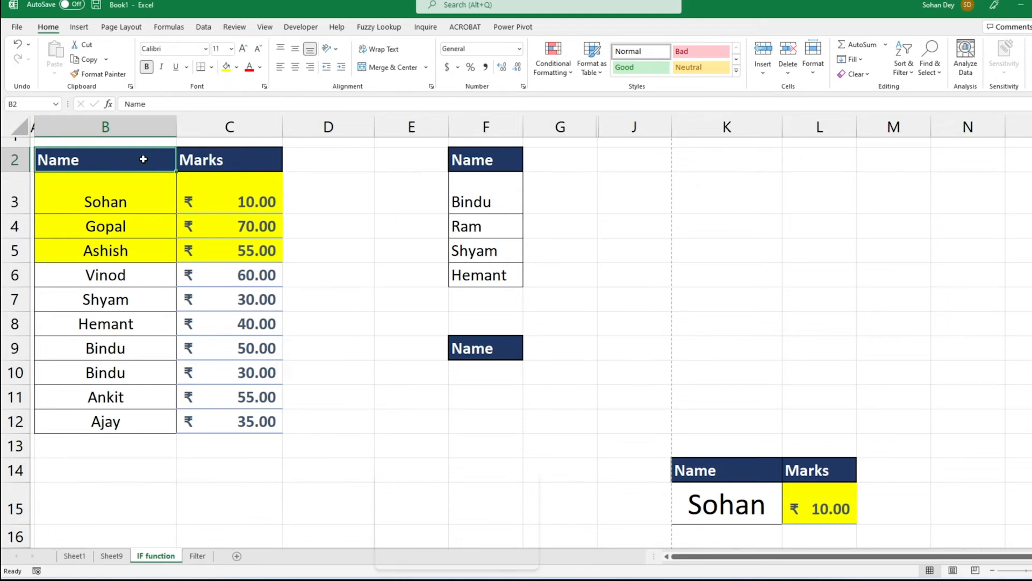
Examine the page layout commands, especially those for page setup
click(115, 30)
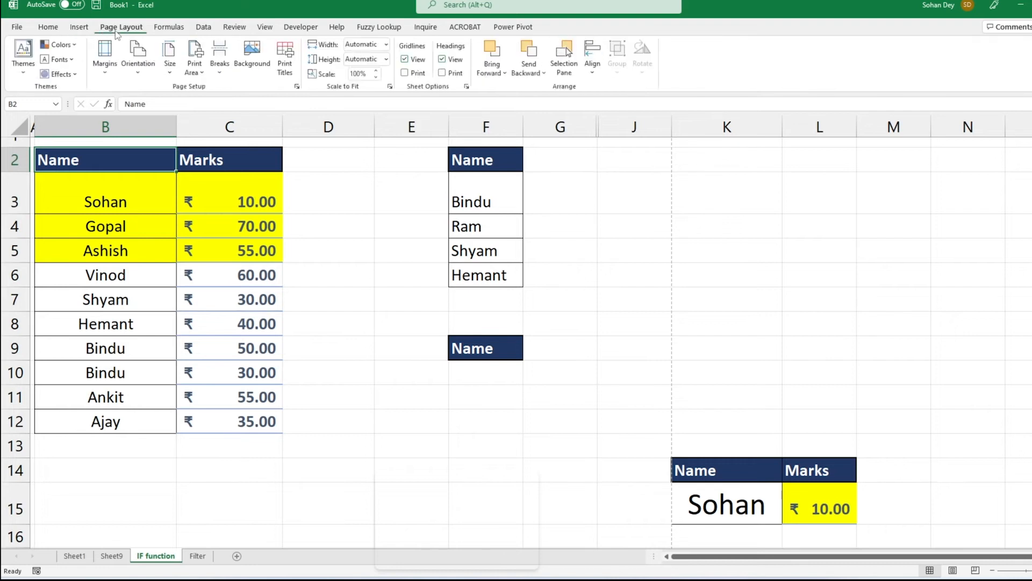
mouse_move(5, 40)
mouse_down()
mouse_move(223, 74)
mouse_move(744, 88)
mouse_up()
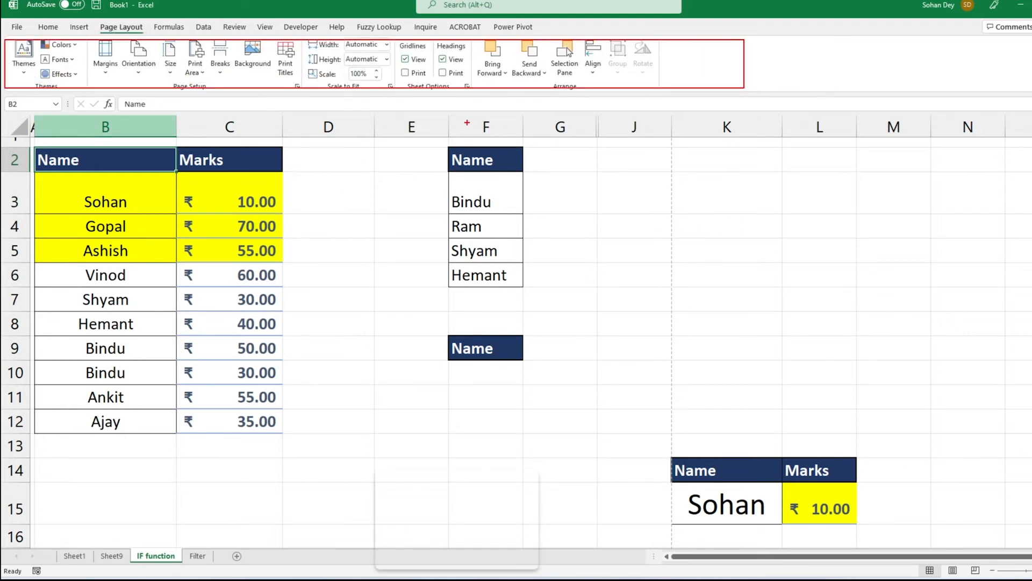
key(Escape)
key(ctrl+2)
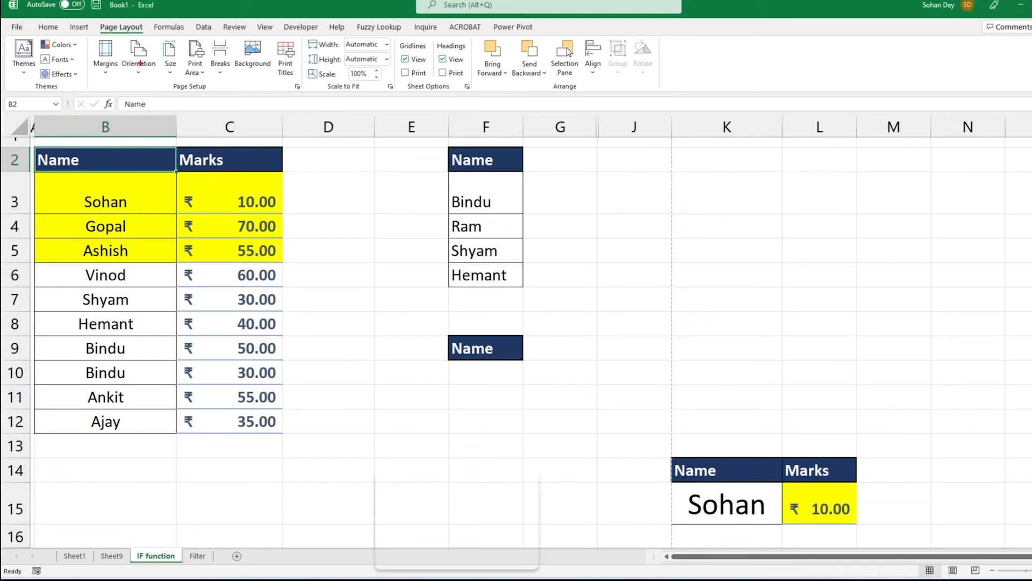
mouse_move(94, 39)
mouse_down()
mouse_move(304, 87)
mouse_move(307, 99)
mouse_up()
key(Escape)
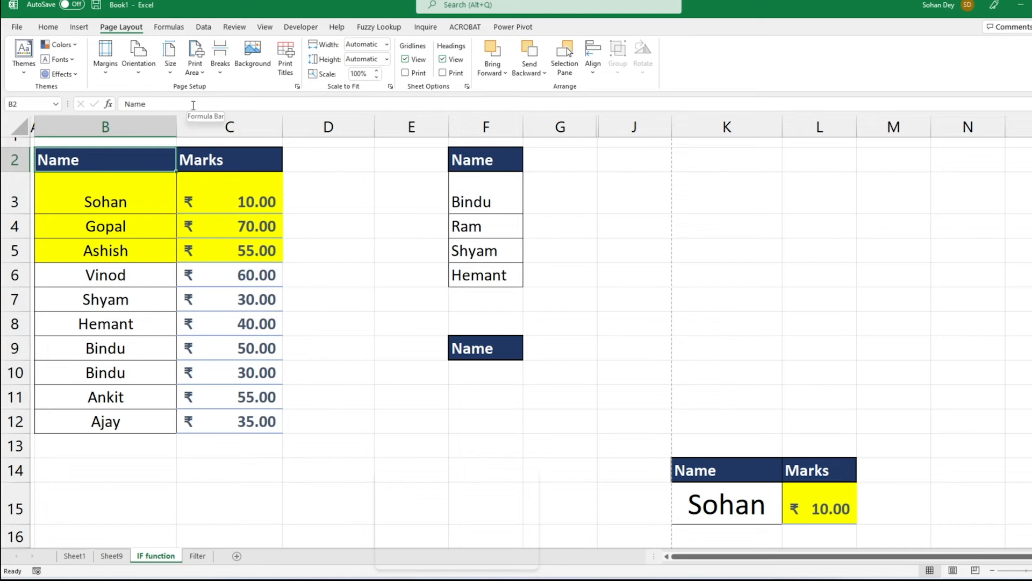
Set the marks table B2:C12 as the print area
drag(85, 161, 243, 422)
click(196, 72)
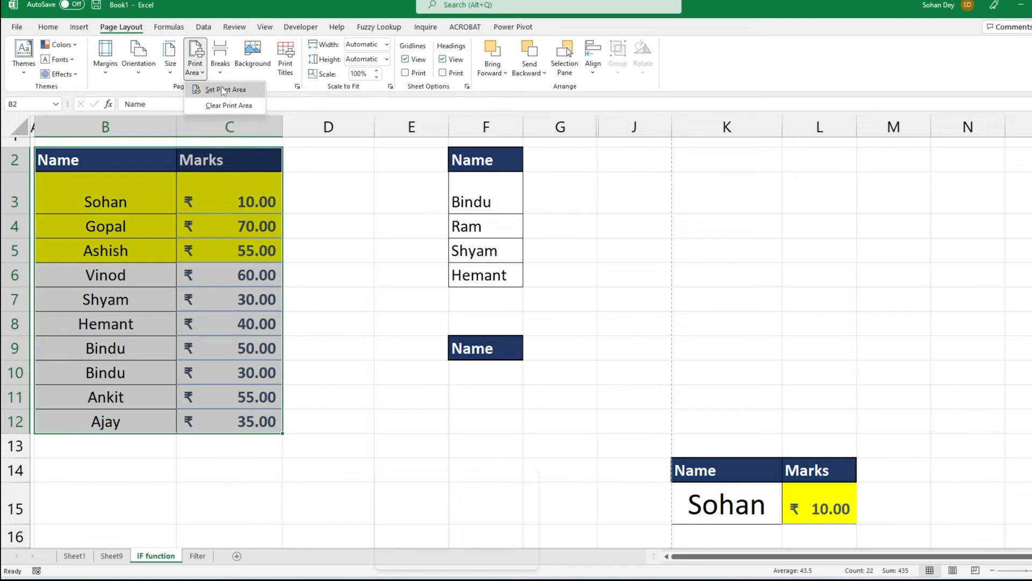
click(244, 92)
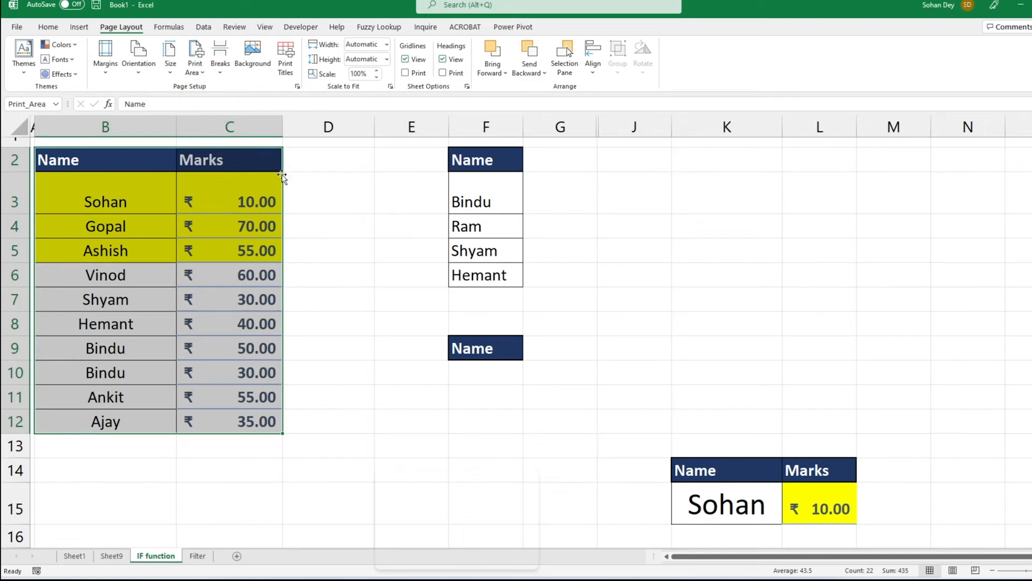
Clear the print area set on the marks table
drag(103, 160, 242, 418)
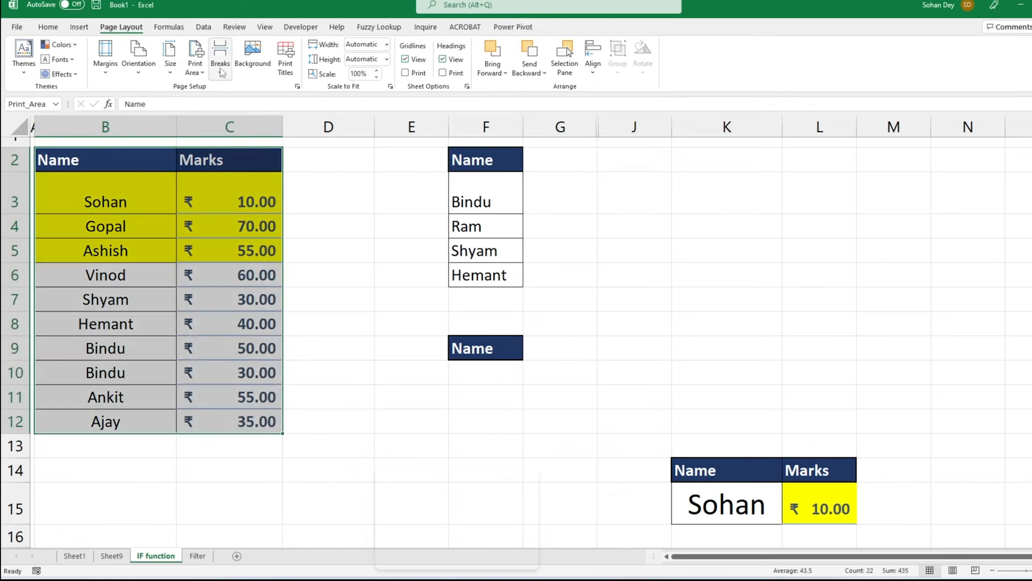
click(195, 60)
click(231, 105)
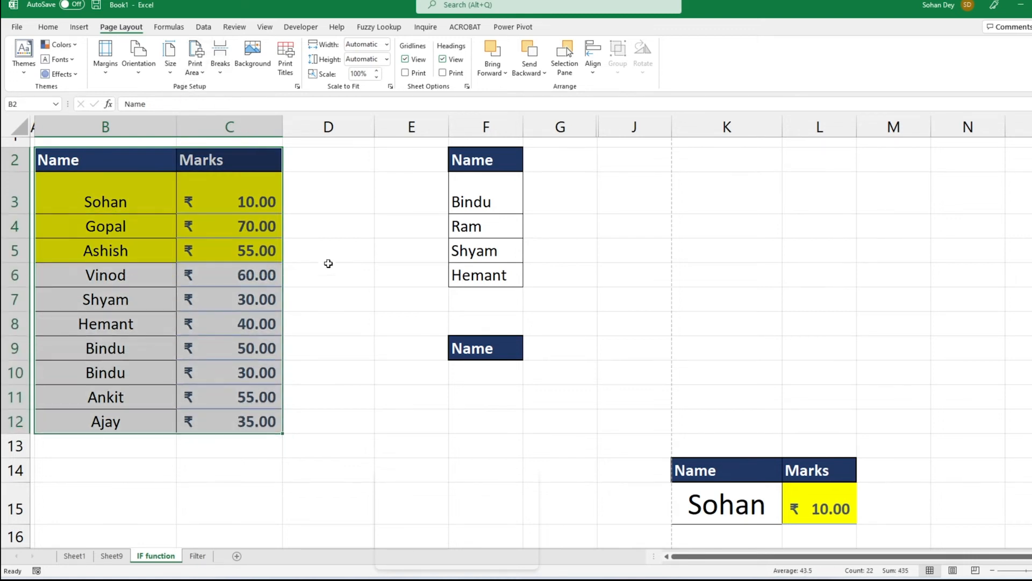
click(62, 159)
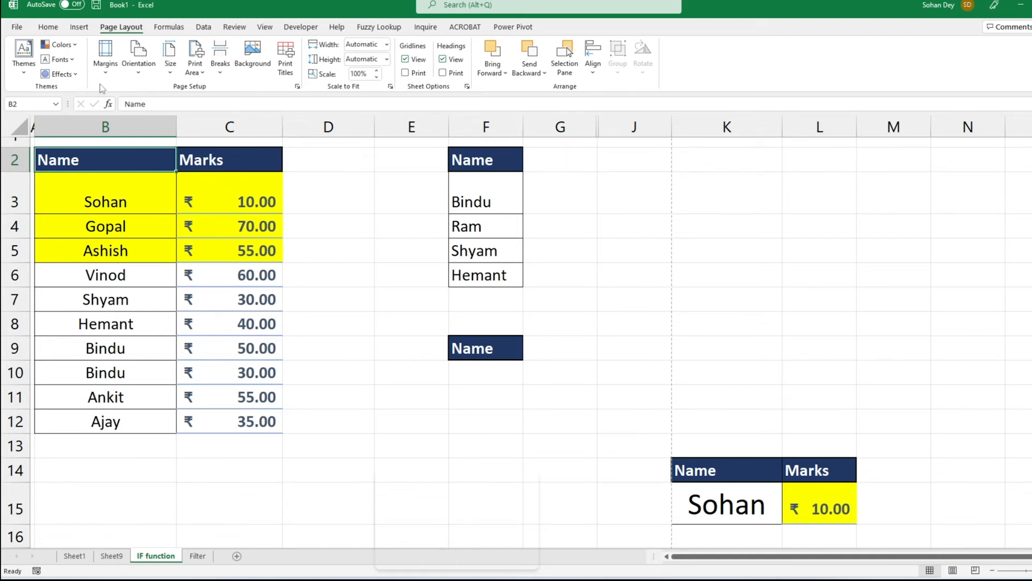
Open the page header for editing and check the sources available for inserting a picture in its center section
click(79, 28)
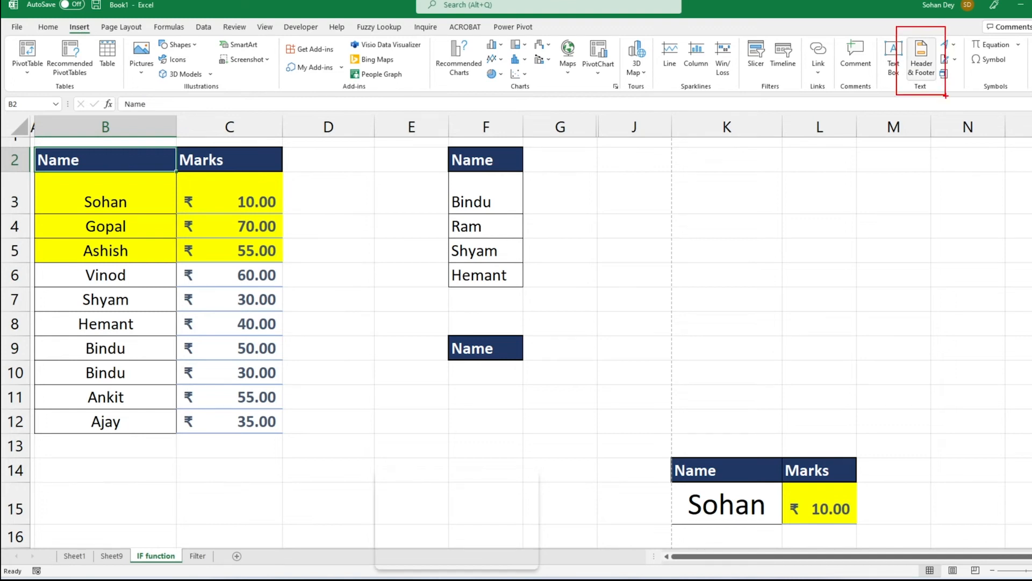
click(928, 75)
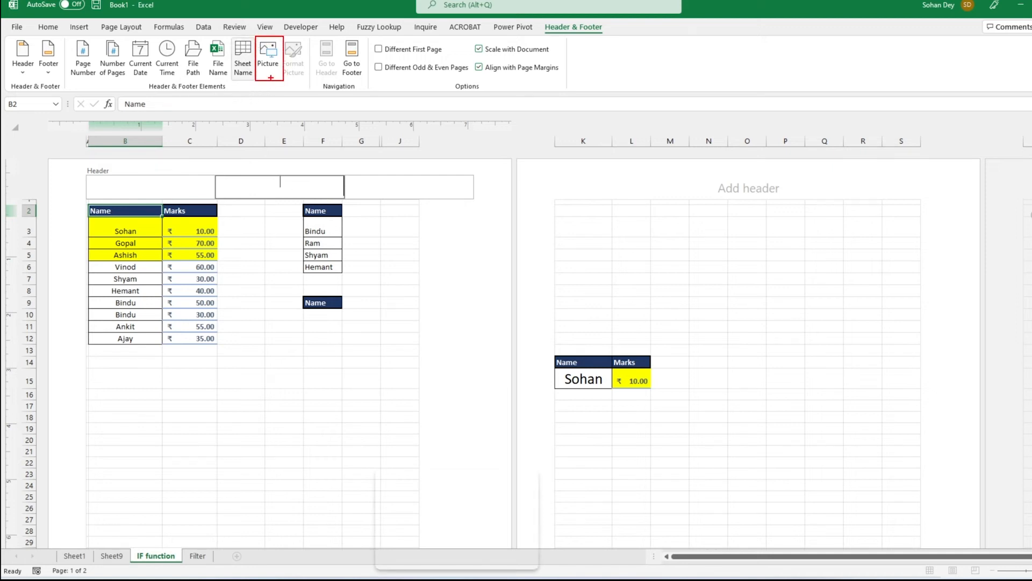
click(268, 60)
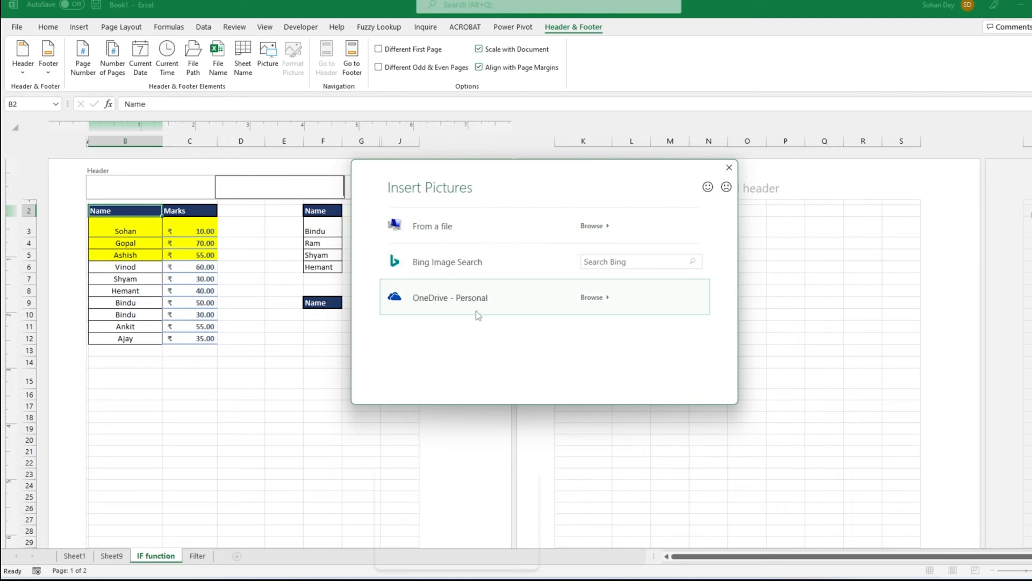
click(730, 168)
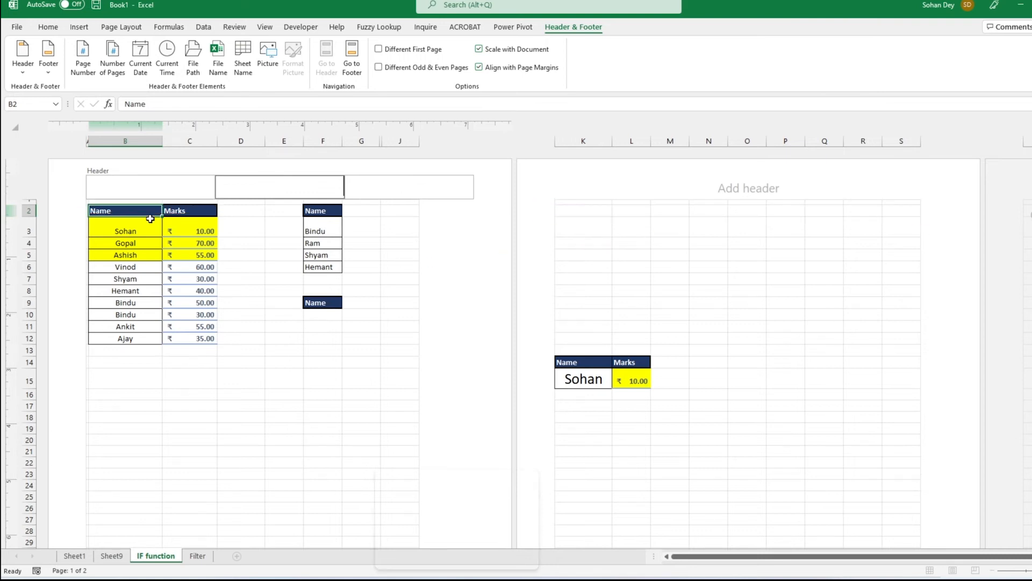
Set row 2 ($2:$2) as the print title row to repeat at the top of every page
click(122, 28)
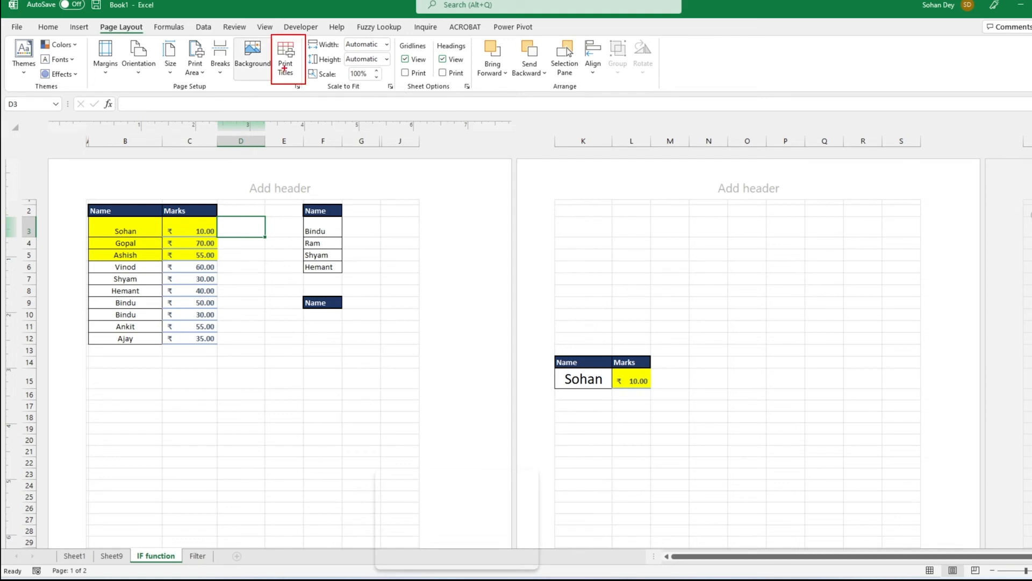
click(297, 75)
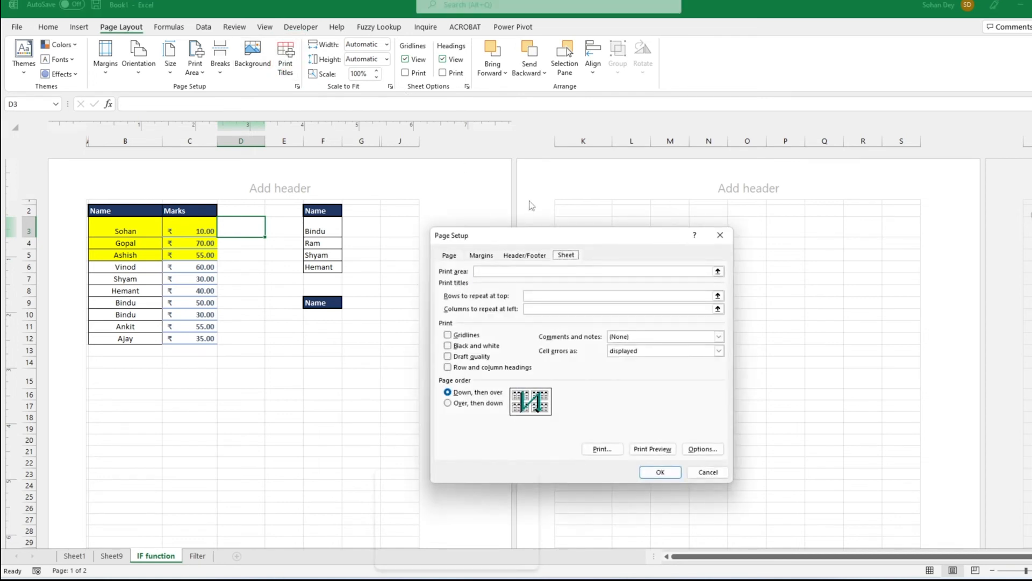
drag(501, 243, 415, 185)
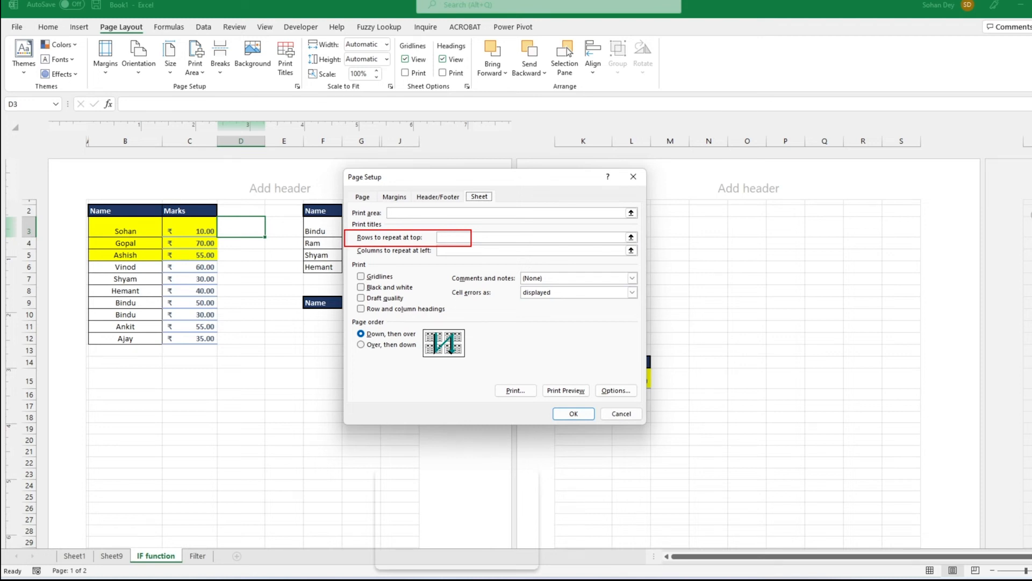
click(630, 237)
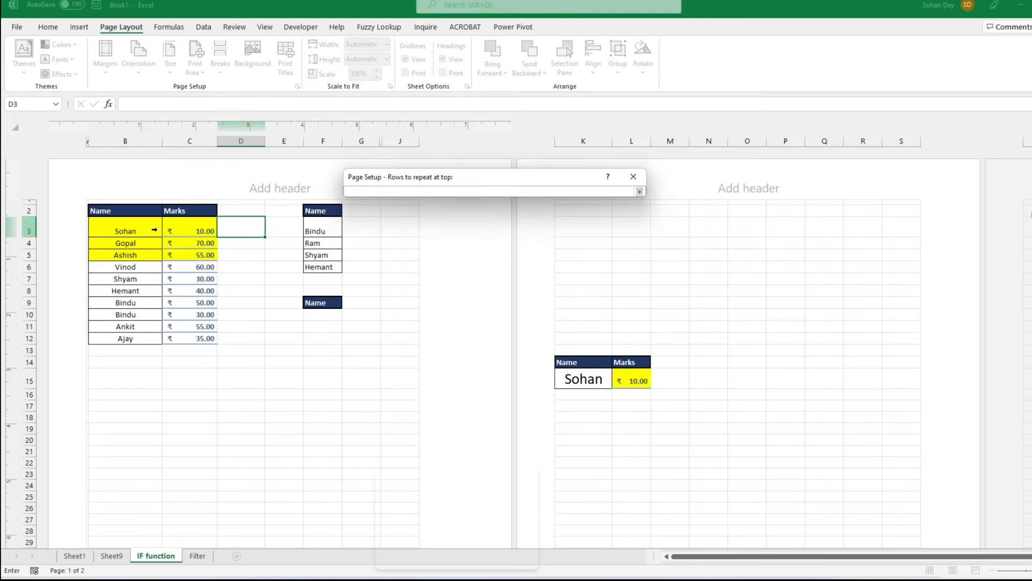
click(86, 212)
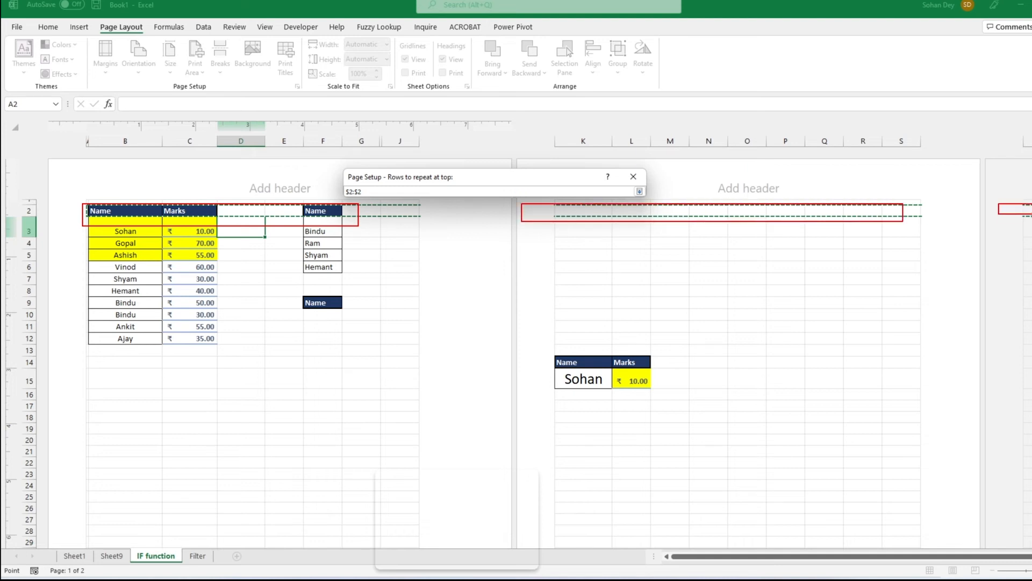
key(Return)
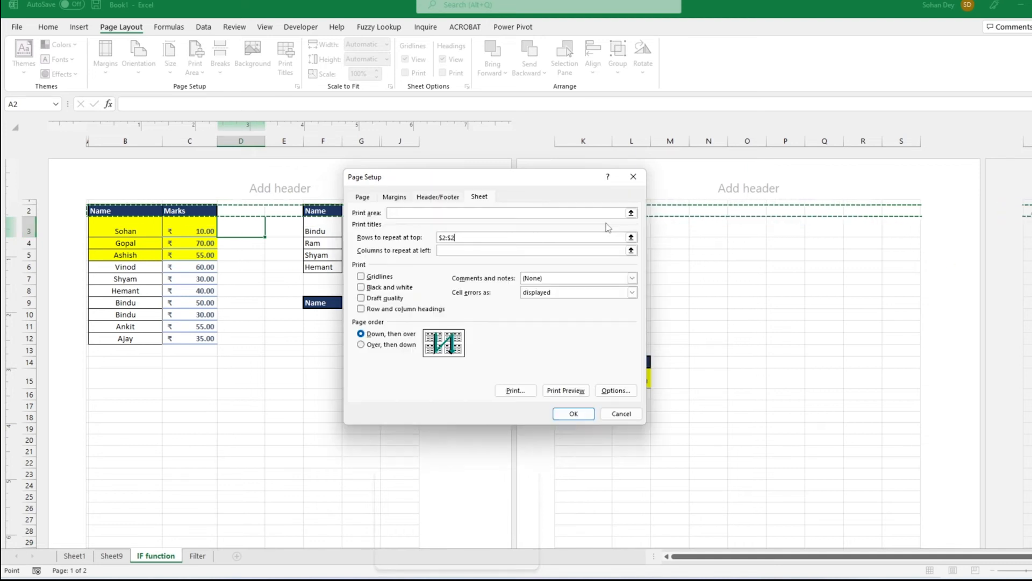
key(Return)
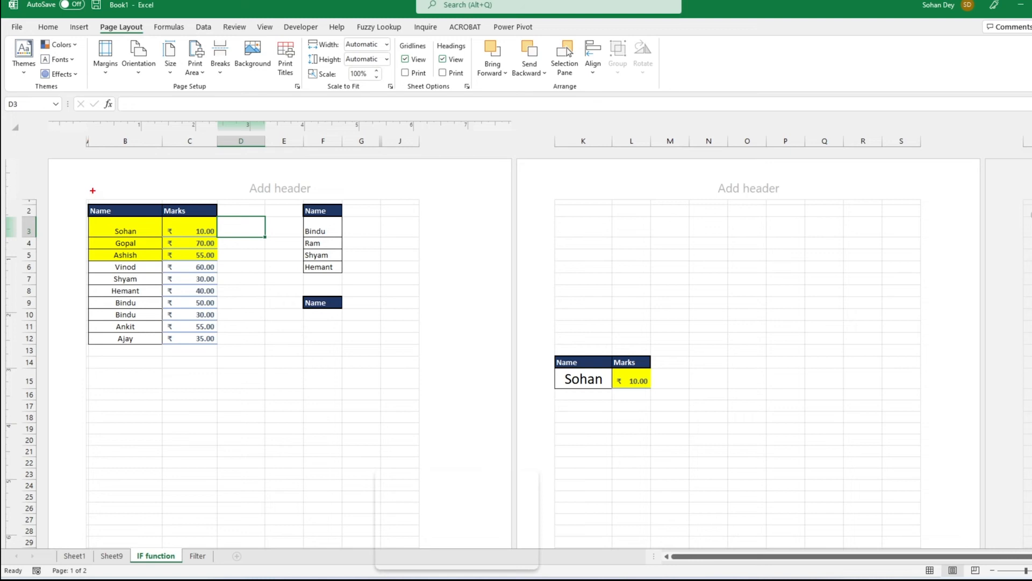
mouse_move(85, 147)
mouse_down()
mouse_move(224, 330)
mouse_move(420, 456)
mouse_up()
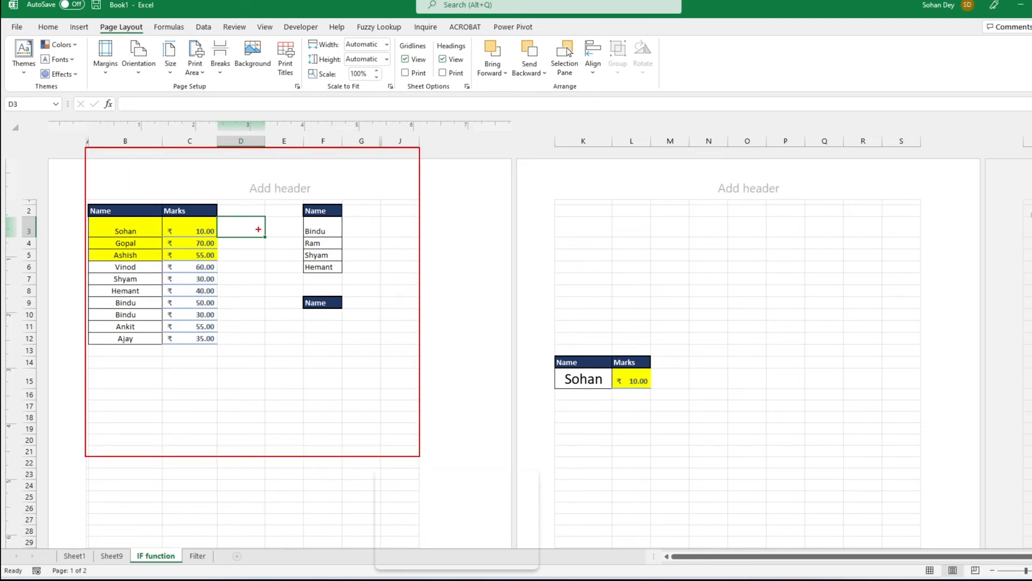
key(Escape)
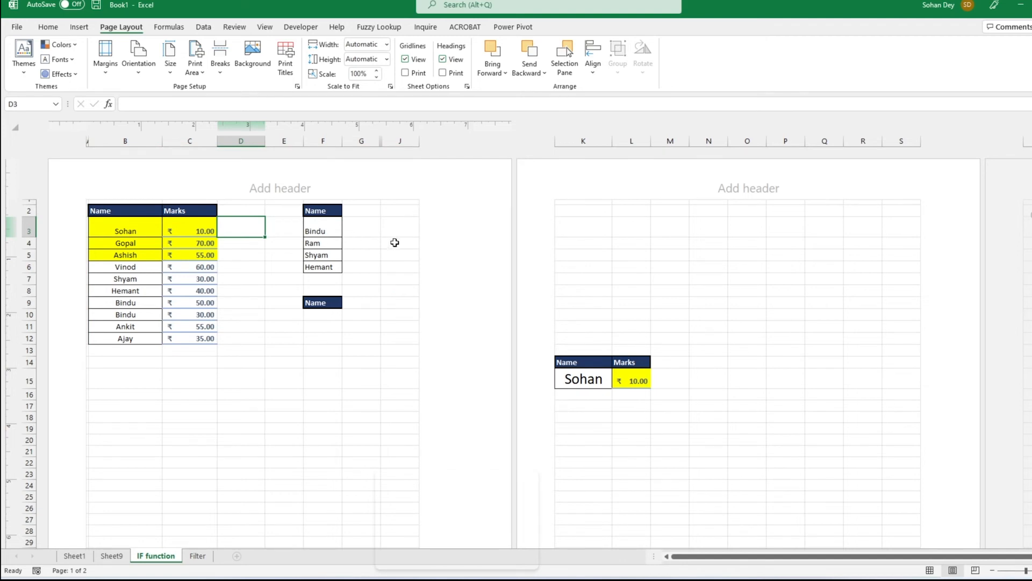
click(195, 64)
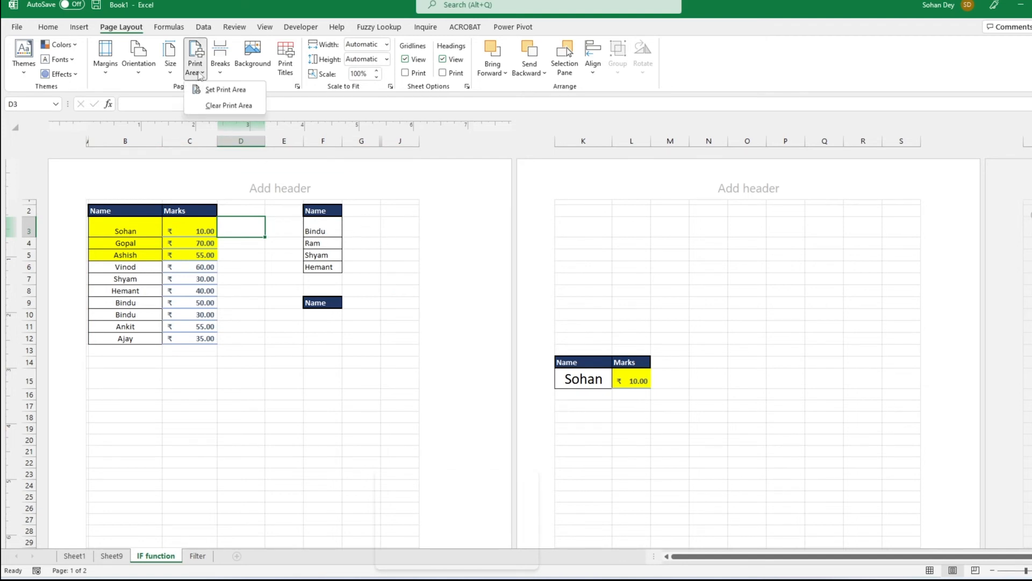
click(235, 90)
click(523, 326)
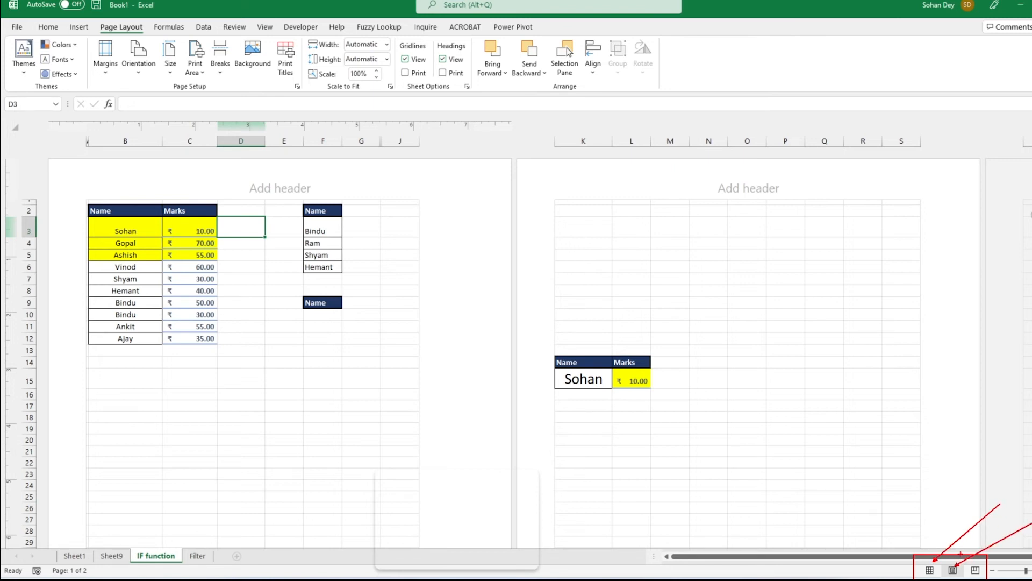
Switch the worksheet back to Normal view
click(930, 570)
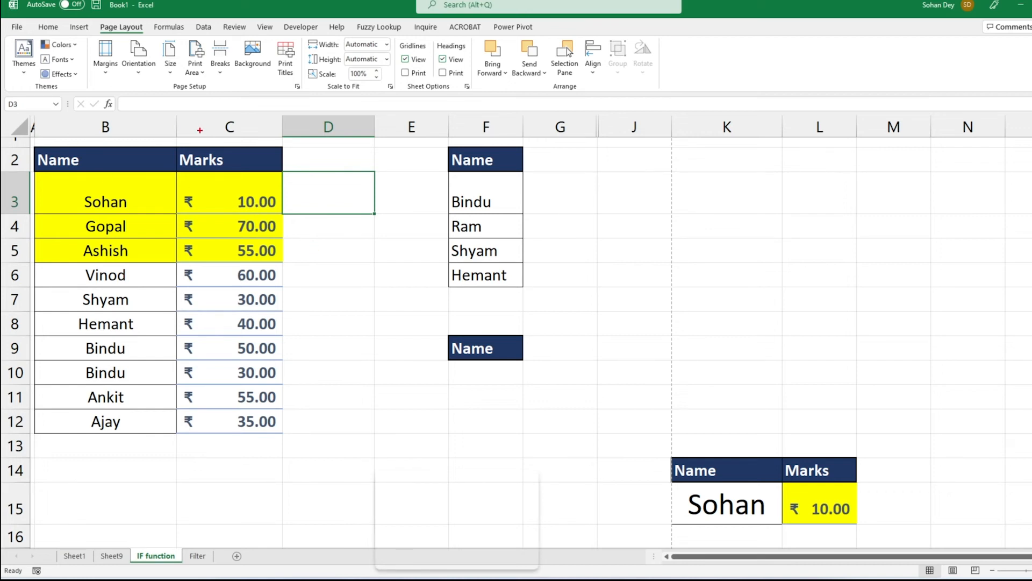
Make columns B through G equally wide and widen column A beside the marks table
drag(33, 113, 183, 143)
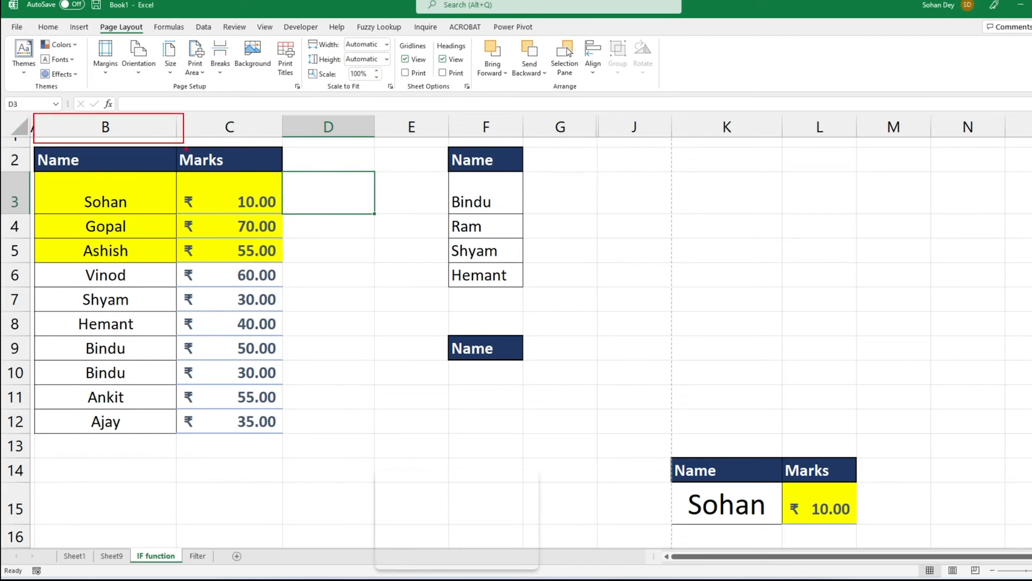
key(Escape)
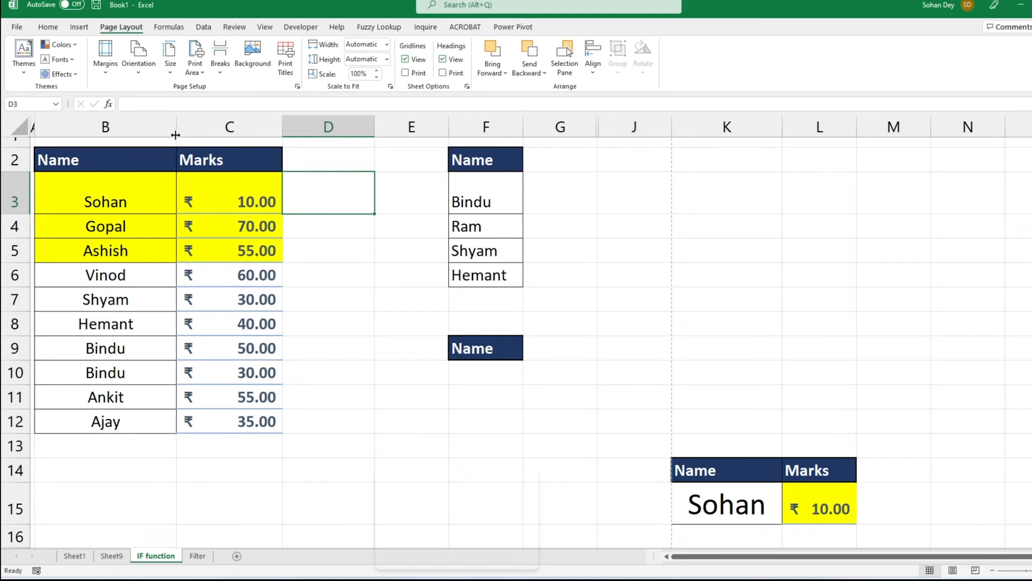
drag(176, 134, 115, 135)
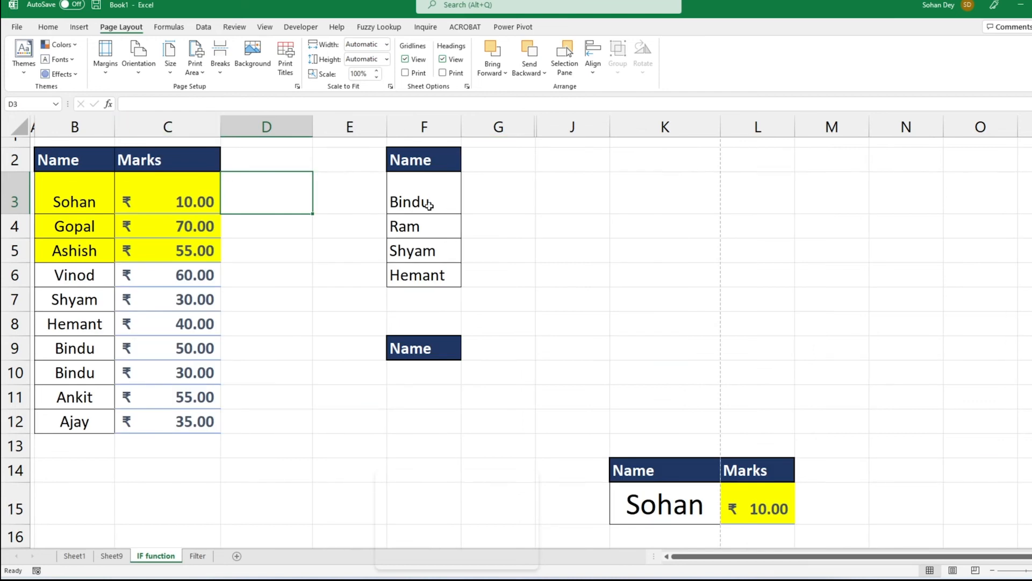
drag(74, 127, 498, 136)
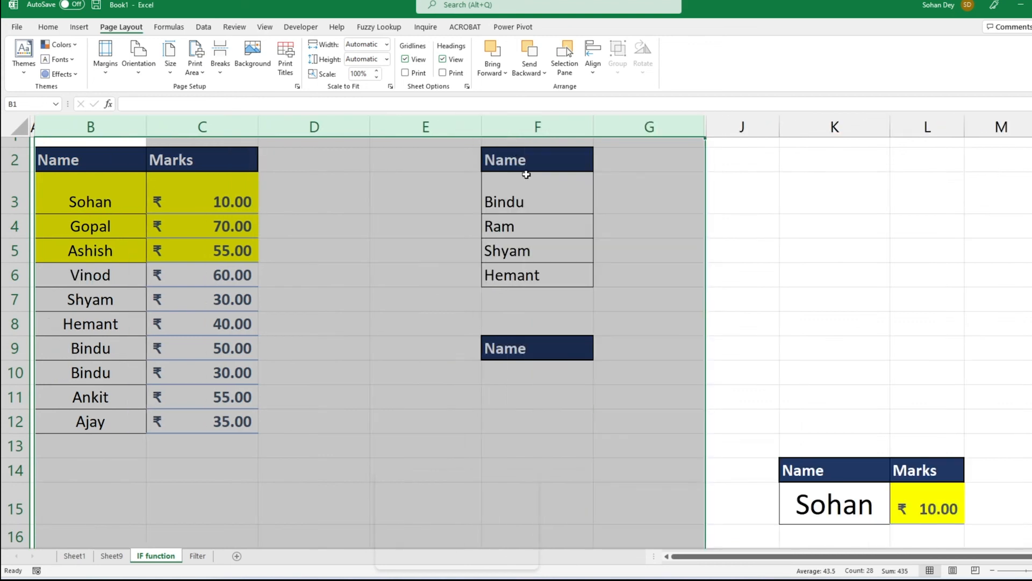
click(380, 154)
drag(202, 128, 315, 128)
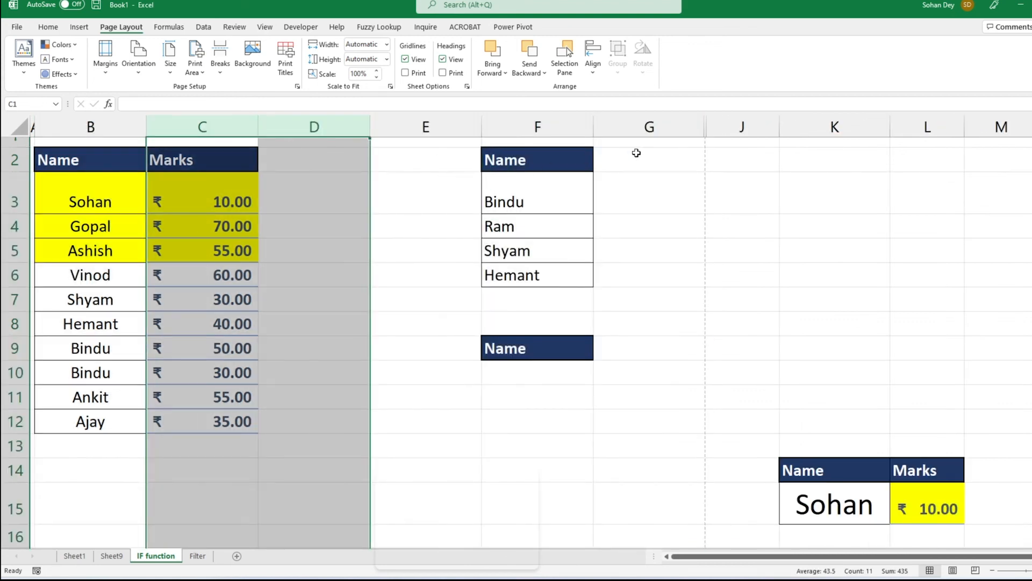
click(636, 153)
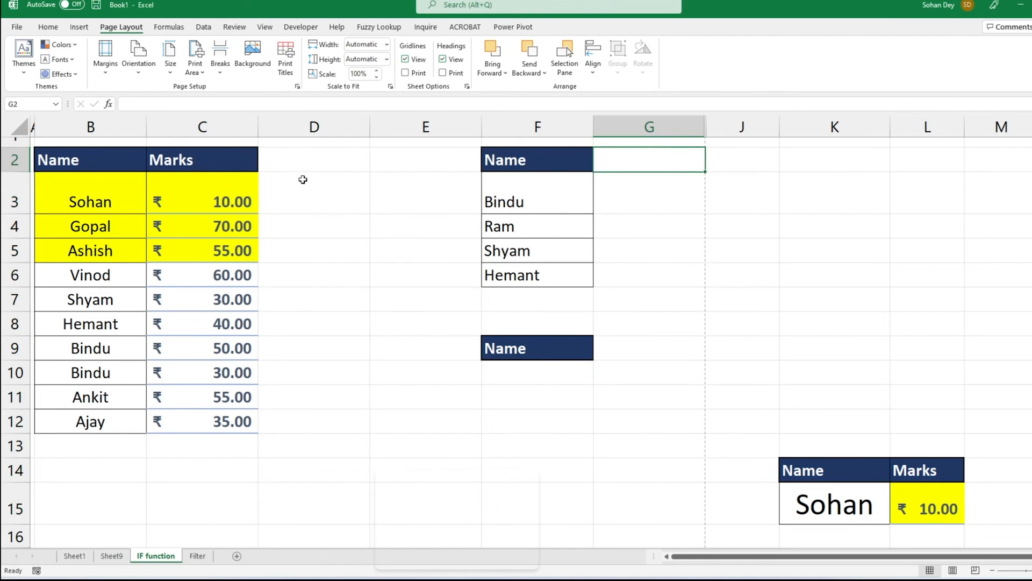
drag(35, 129, 91, 131)
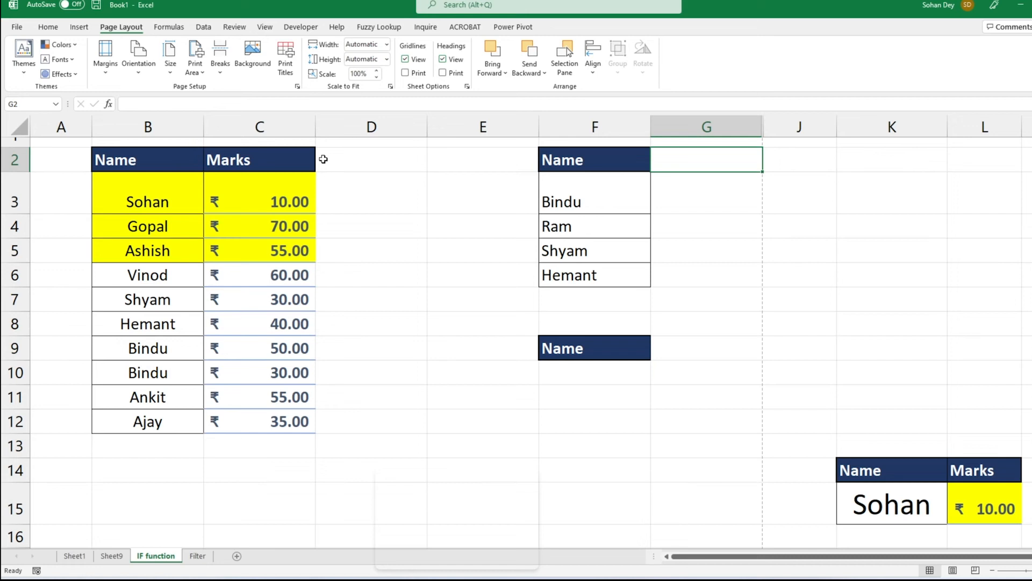
Enter the serial numbers 1, 2 and 3 in cells A3 to A5 beside the first three names
click(67, 196)
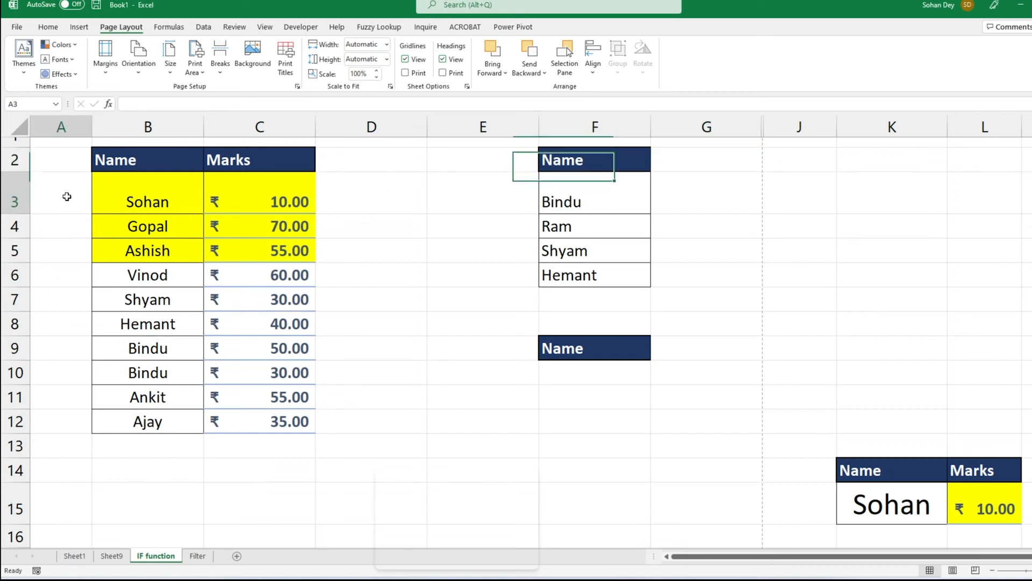
text(1)
key(Return)
text(2)
key(Return)
text(3)
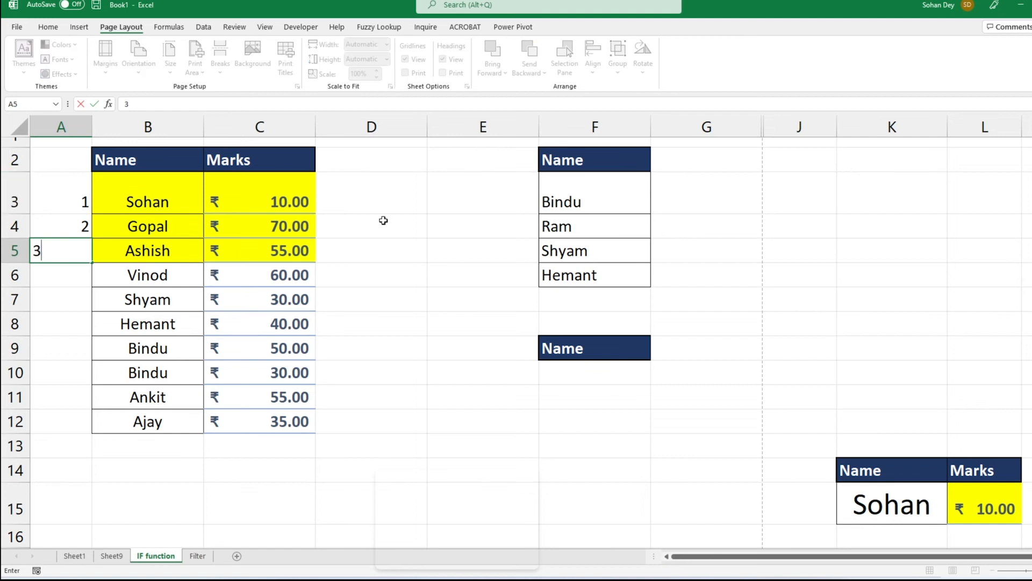
click(383, 220)
Copy and clear the serial numbers in A3:A5, and put them back starting at A3
drag(76, 184, 82, 239)
key(ctrl+c)
key(Delete)
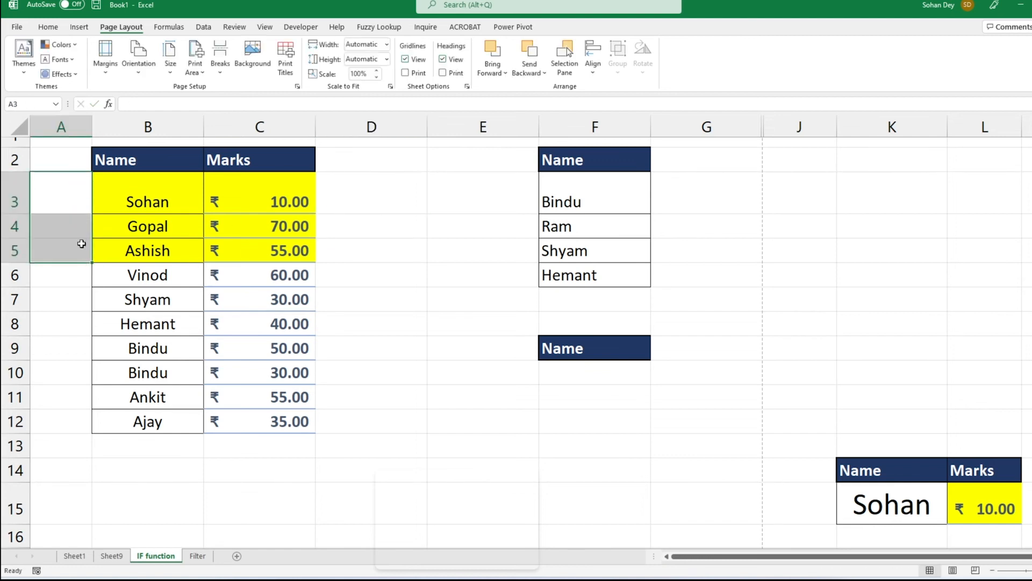
key(Up)
key(Down)
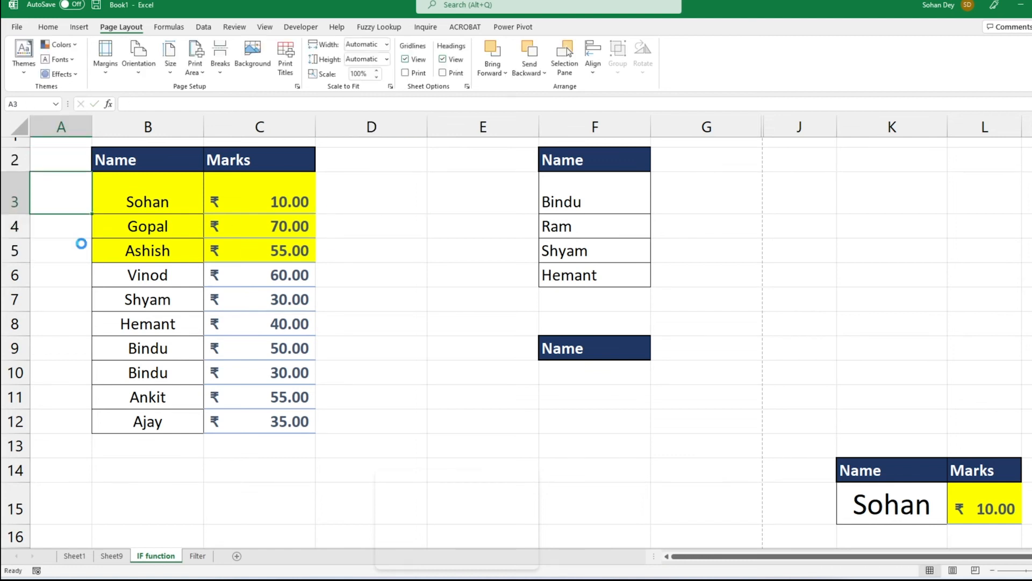
key(ctrl+v)
key(Escape)
Extend the serial number series from A3:A5 down to cell A14
drag(91, 262, 84, 497)
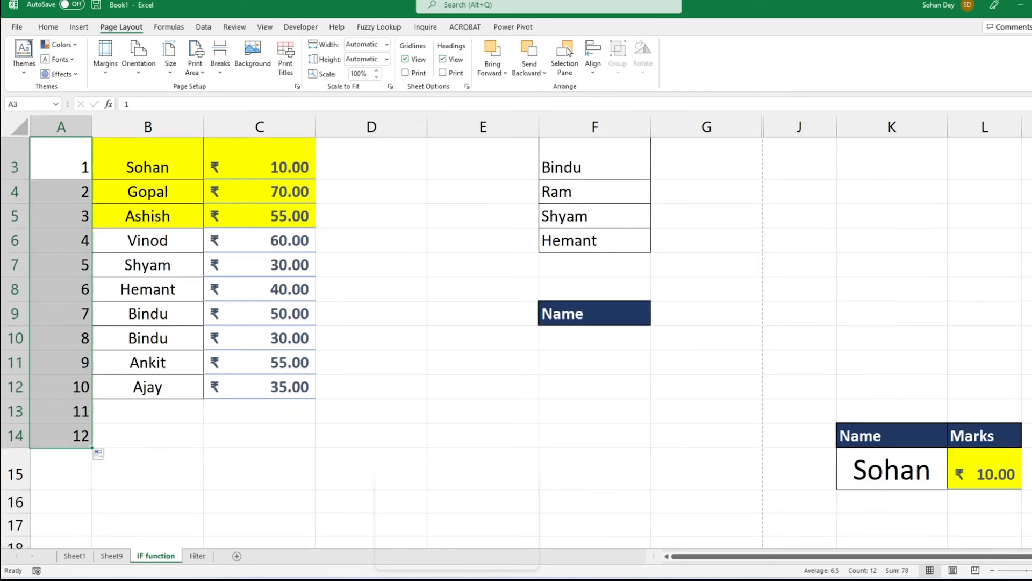
click(410, 227)
click(180, 194)
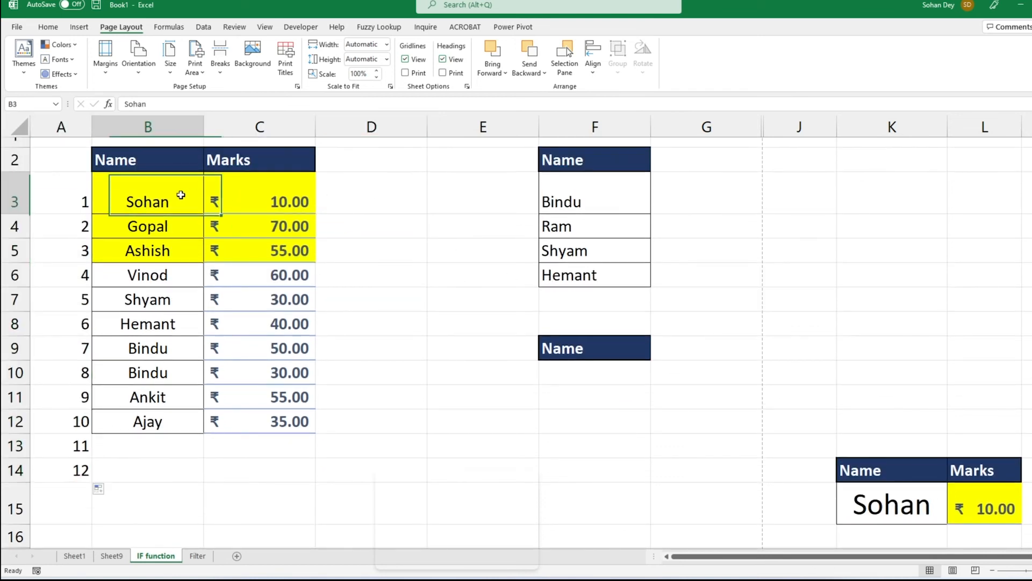
Enter 20 in cell D3 beside the first row of the marks table
click(351, 204)
text(20)
key(Return)
click(351, 204)
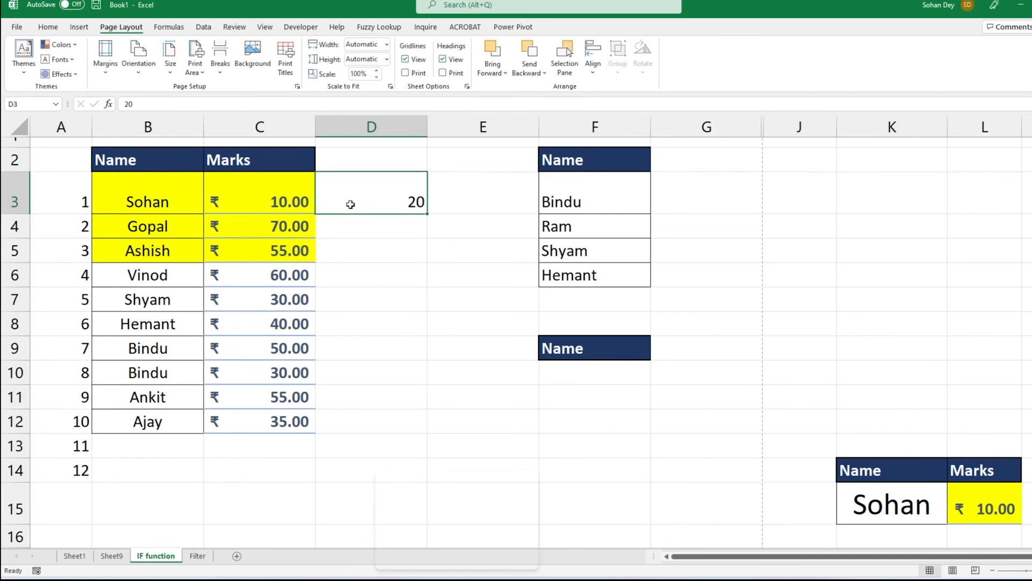
key(Return)
click(350, 204)
key(Return)
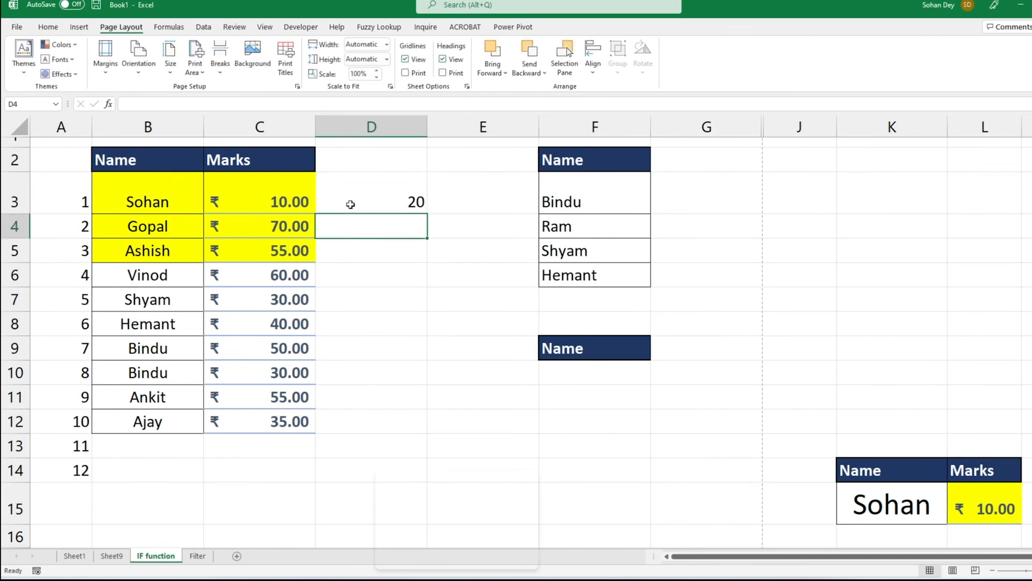
Edit cell D3 in place and replace its value with 30
click(373, 192)
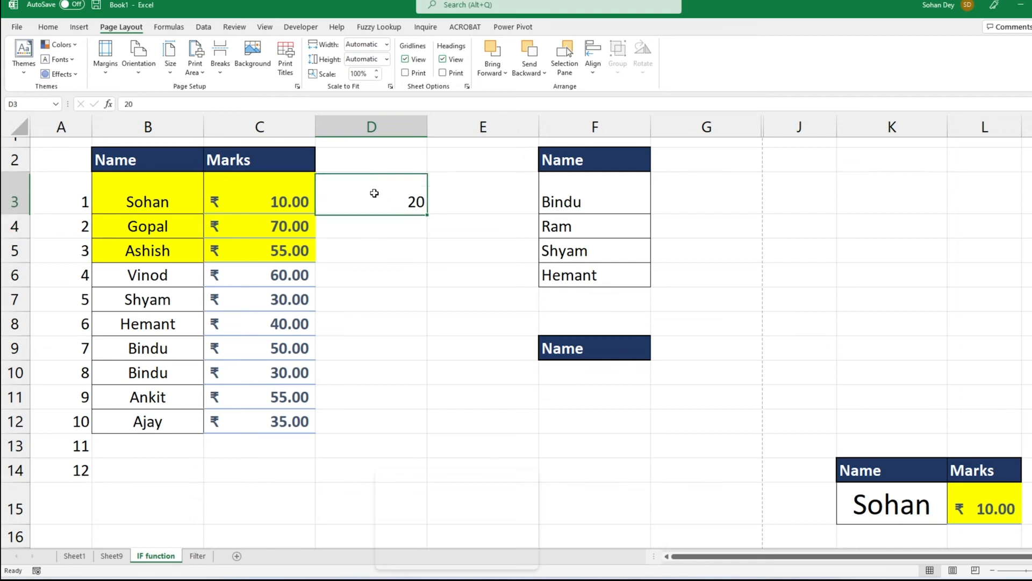
double_click(415, 200)
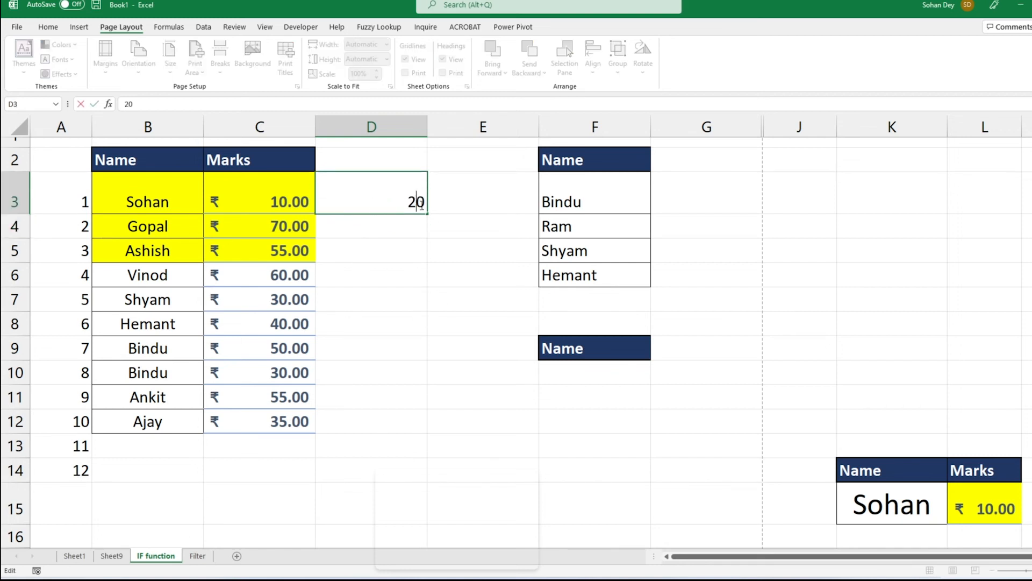
key(Escape)
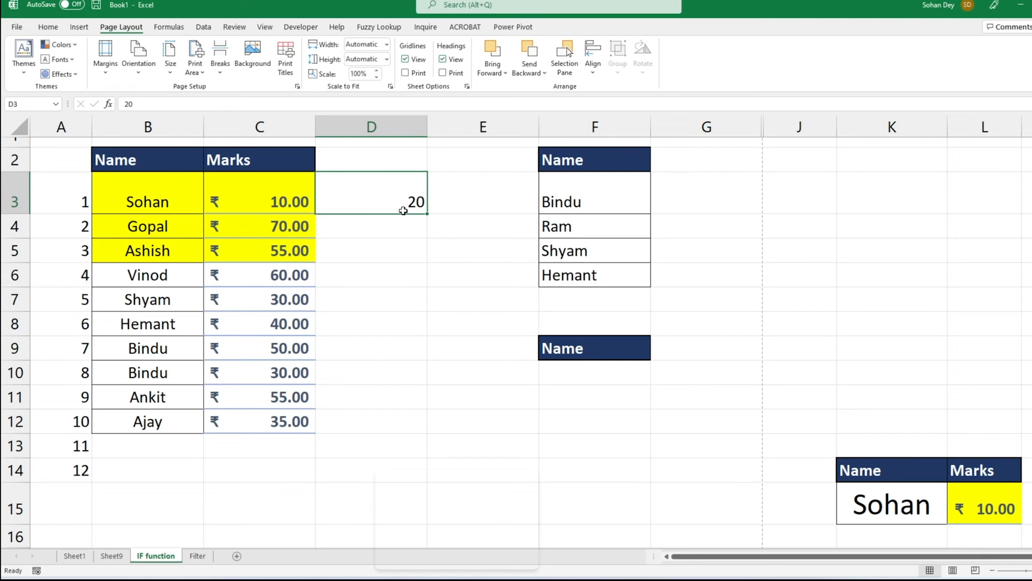
key(F2)
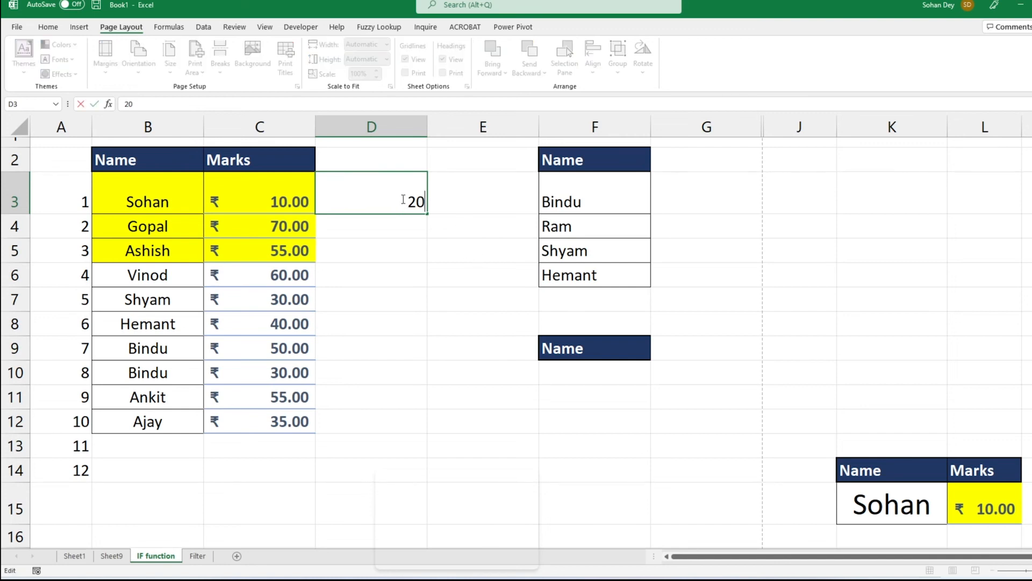
drag(403, 199, 438, 202)
text(30)
key(Return)
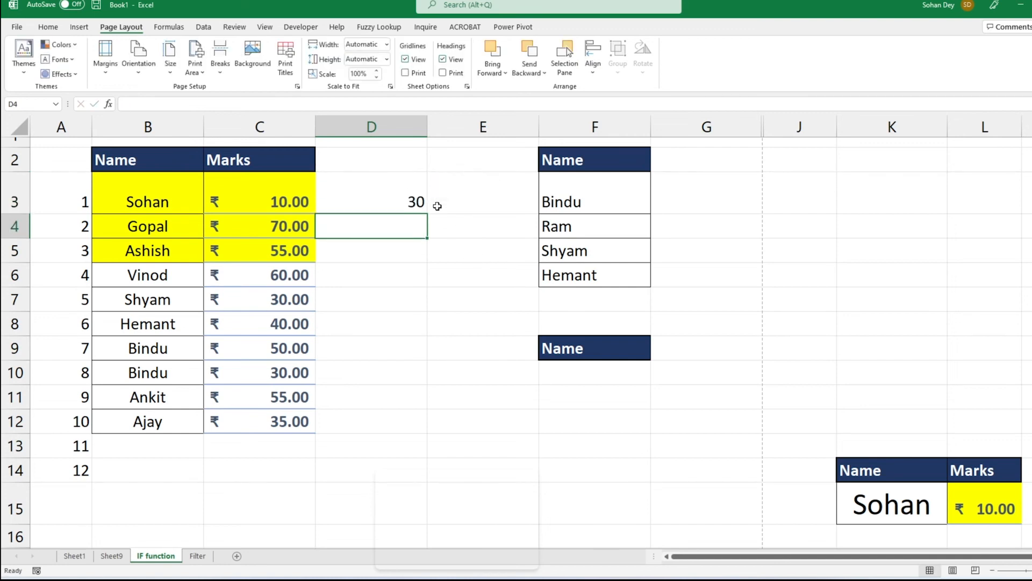
Examine how the Name and Marks header row behaves while scrolling down the table without frozen panes
click(278, 196)
click(97, 184)
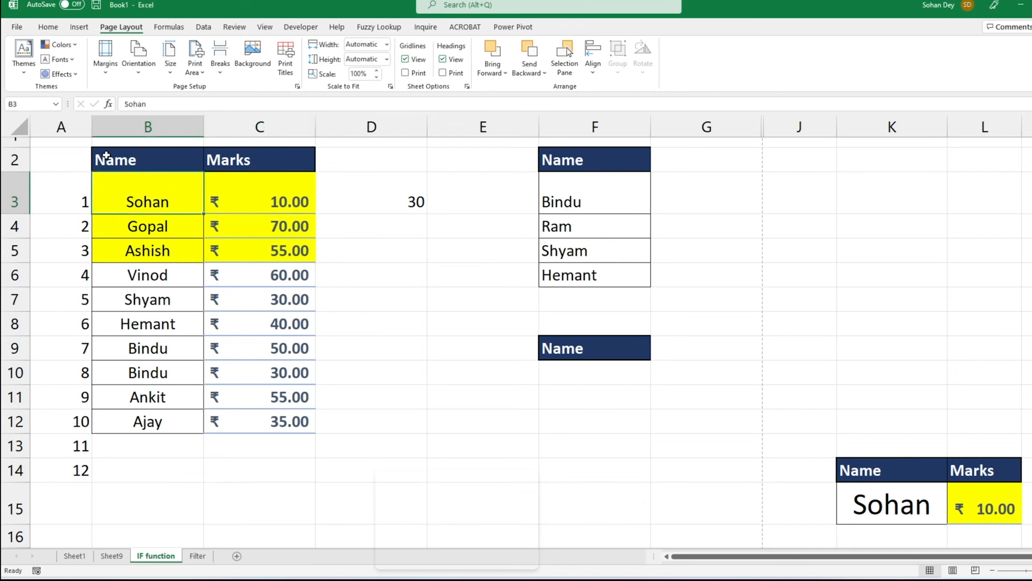
drag(142, 195, 284, 518)
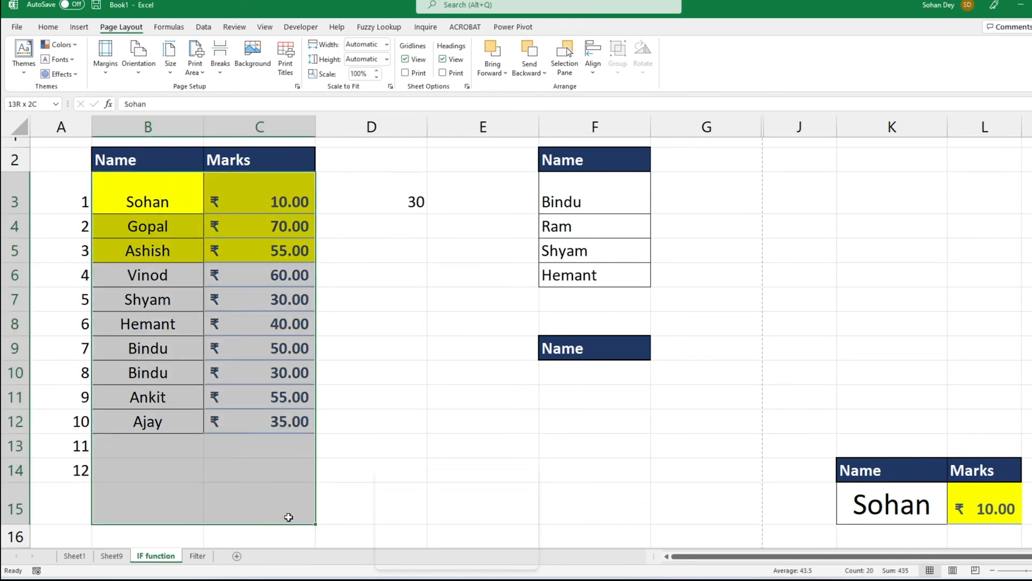
scroll(318, 318, down, 1)
scroll(319, 320, up, 1)
scroll(318, 320, down, 2)
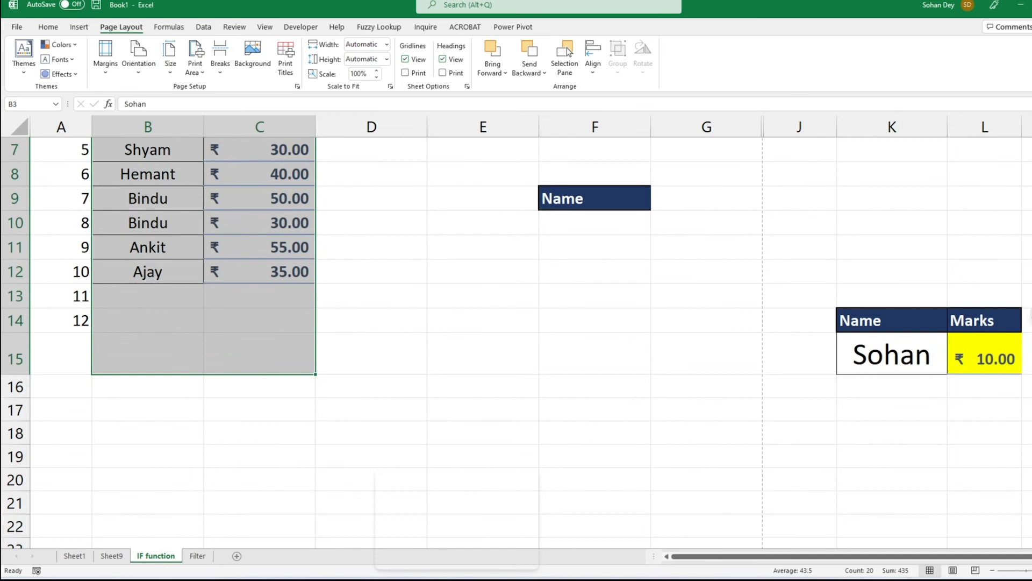
scroll(247, 322, up, 2)
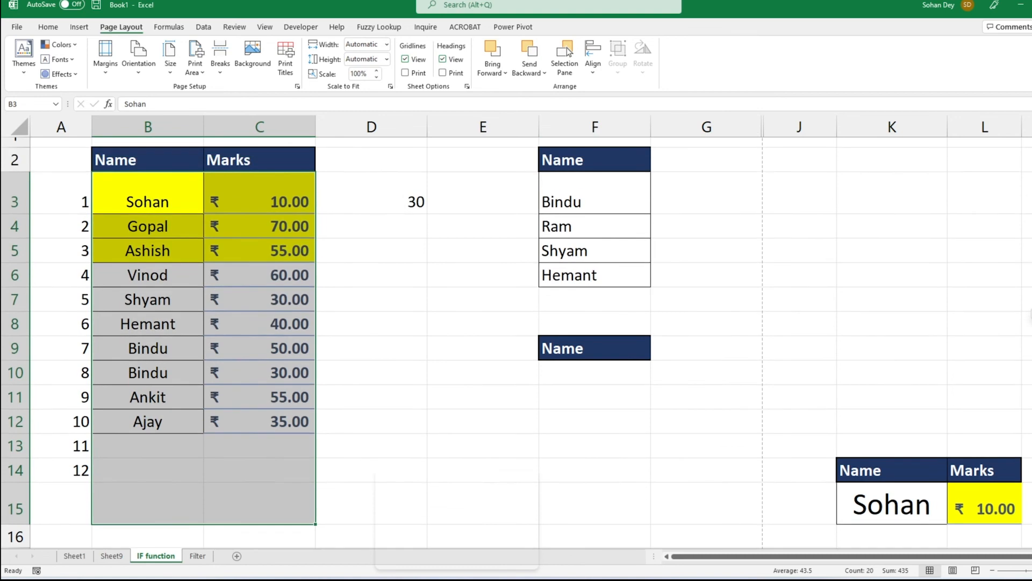
Freeze the panes at cell B3 so that the header row above and column A stay in view
click(112, 195)
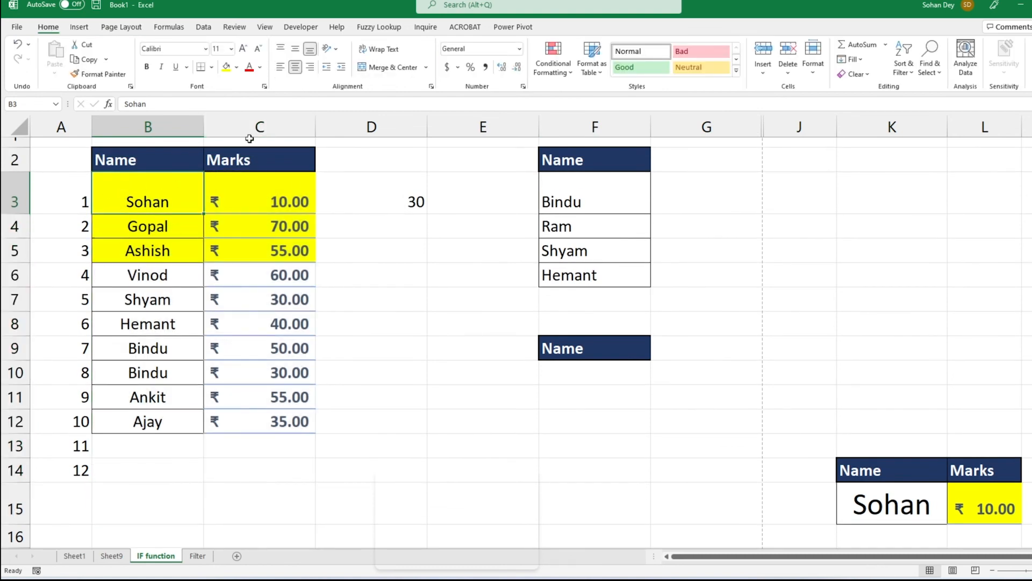
click(266, 27)
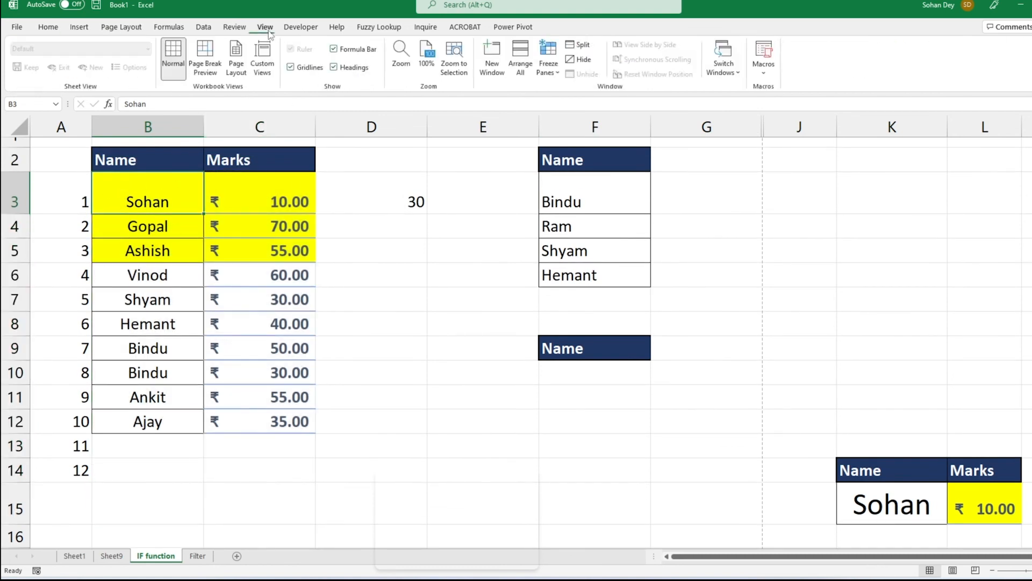
click(549, 63)
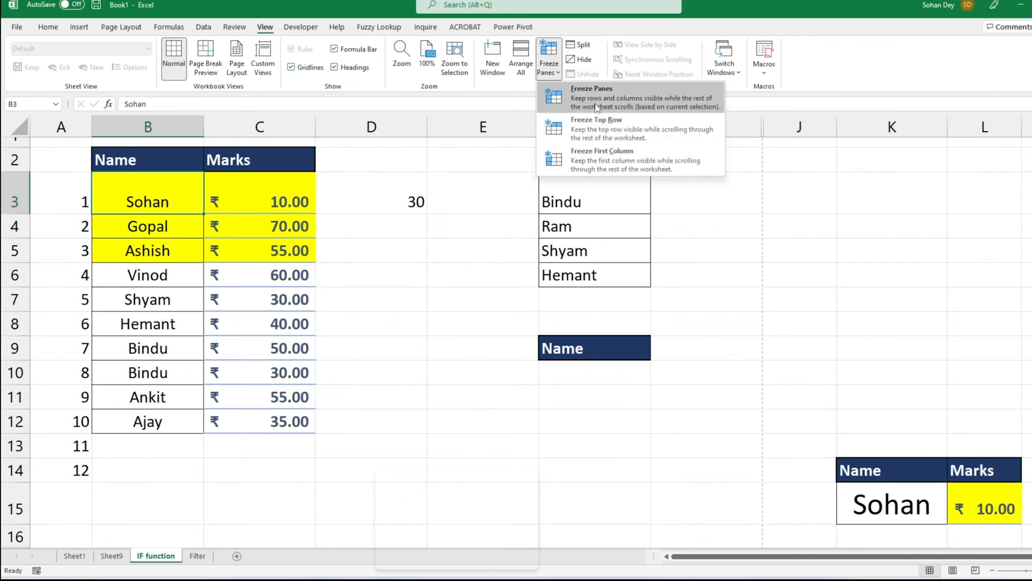
click(597, 106)
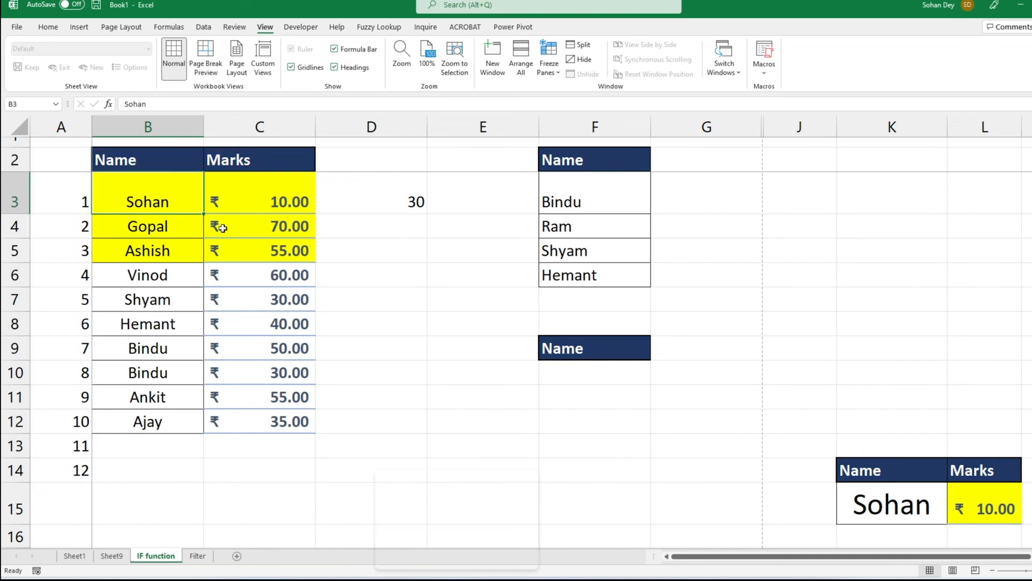
Check the frozen header row and column A by scrolling the sheet vertically and horizontally
scroll(516, 350, down, 1)
scroll(850, 270, down, 3)
scroll(500, 259, up, 4)
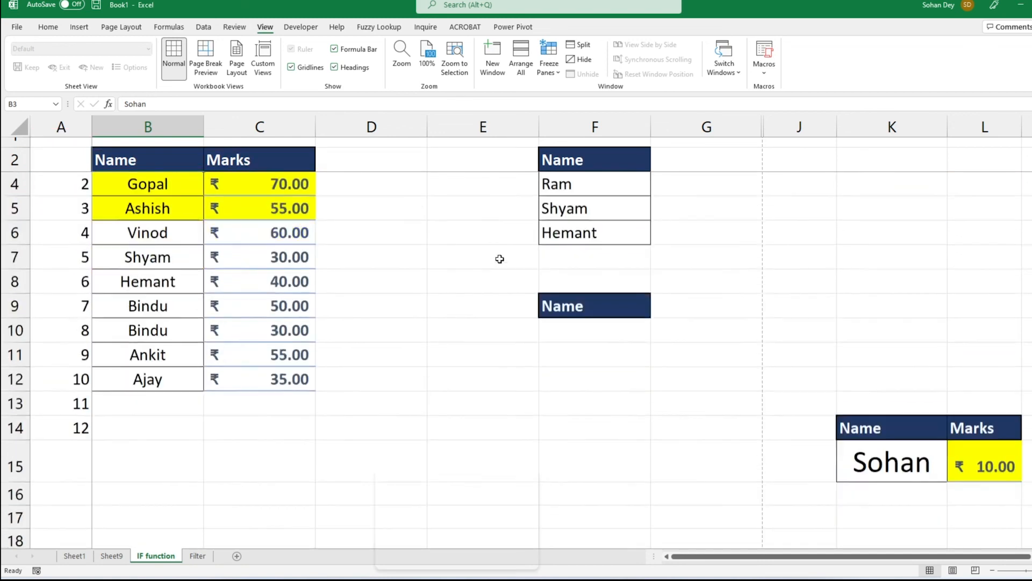
scroll(500, 259, down, 1)
drag(828, 557, 871, 560)
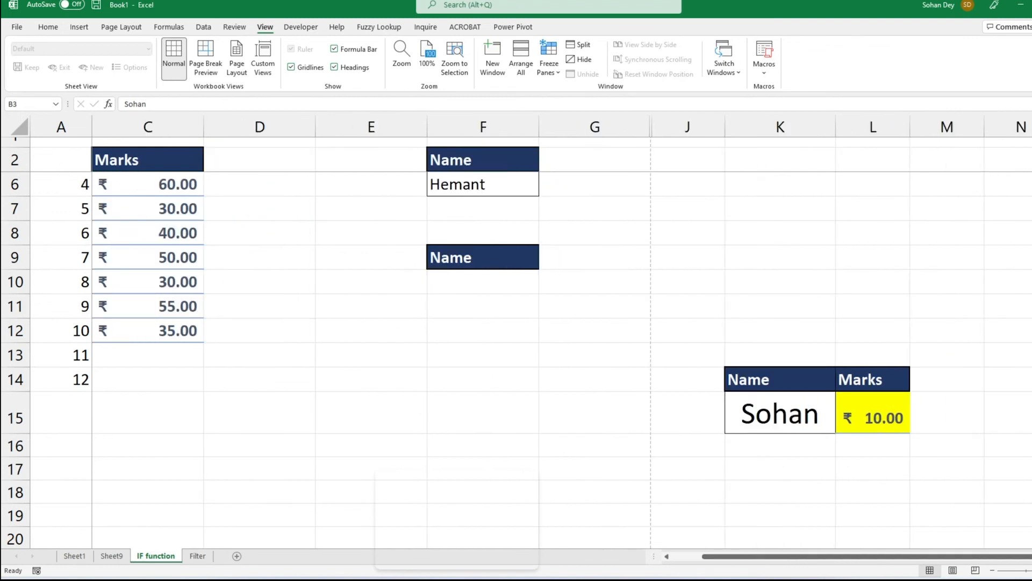
scroll(516, 344, down, 1)
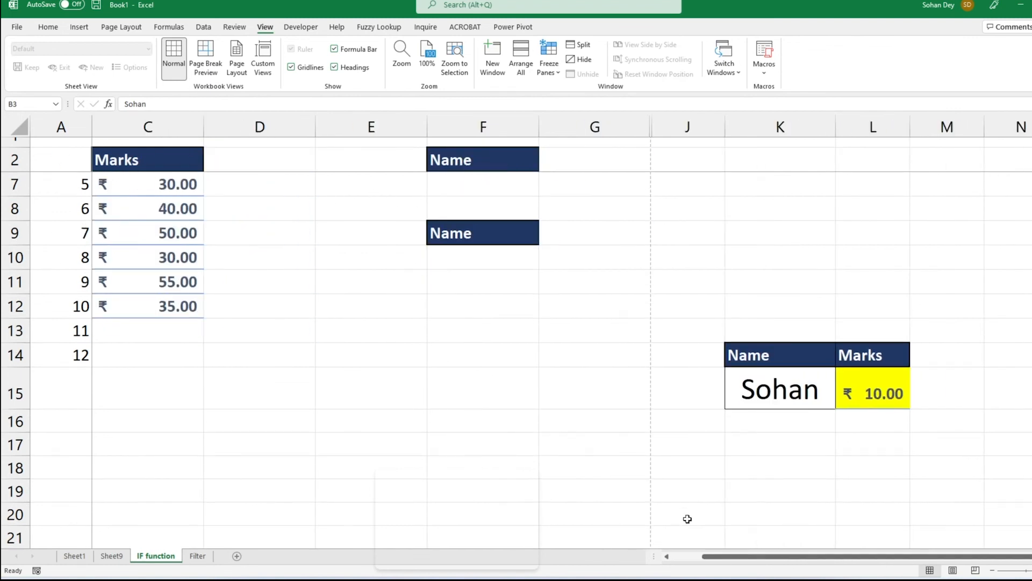
drag(724, 564, 694, 562)
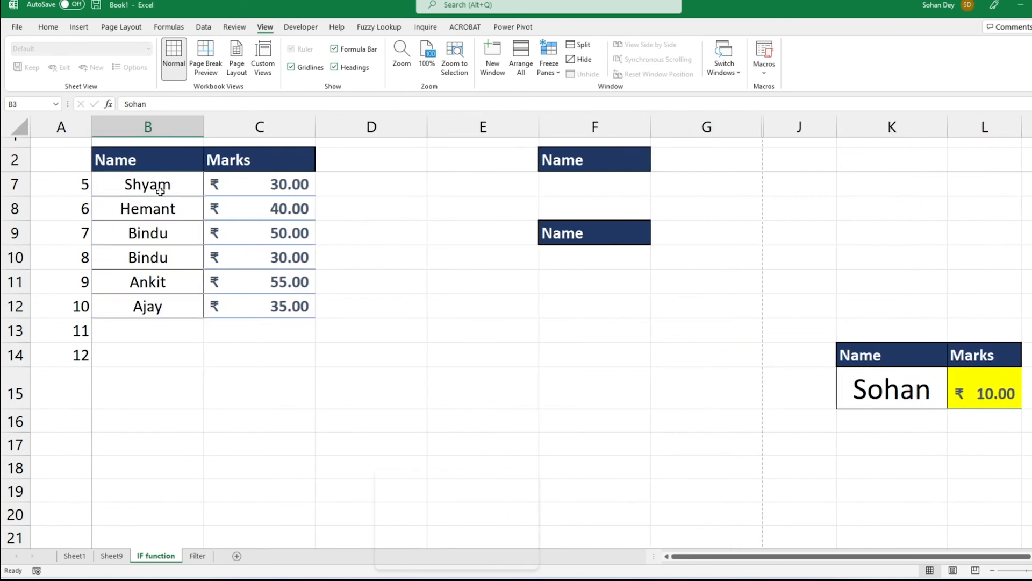
scroll(506, 237, up, 2)
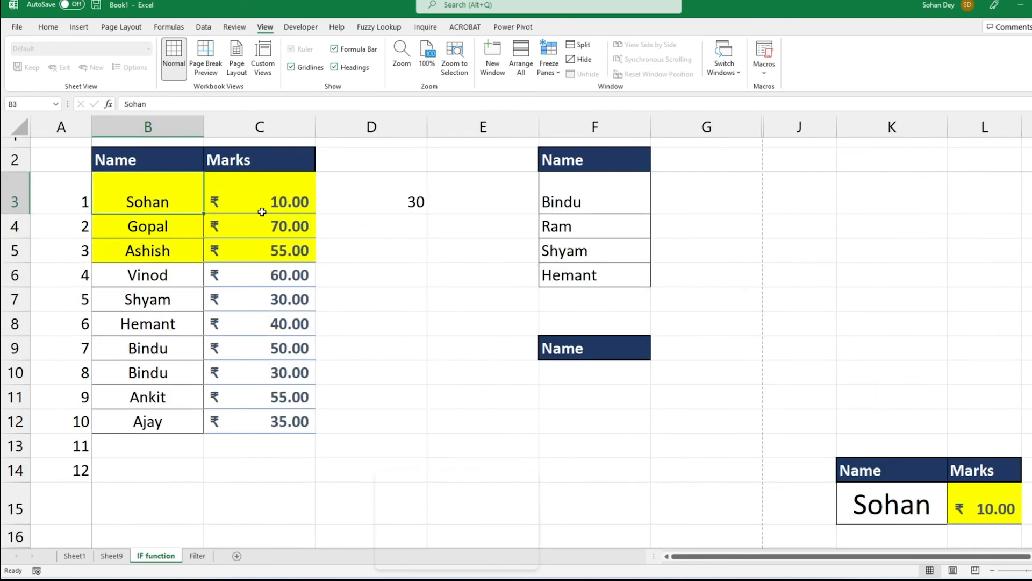